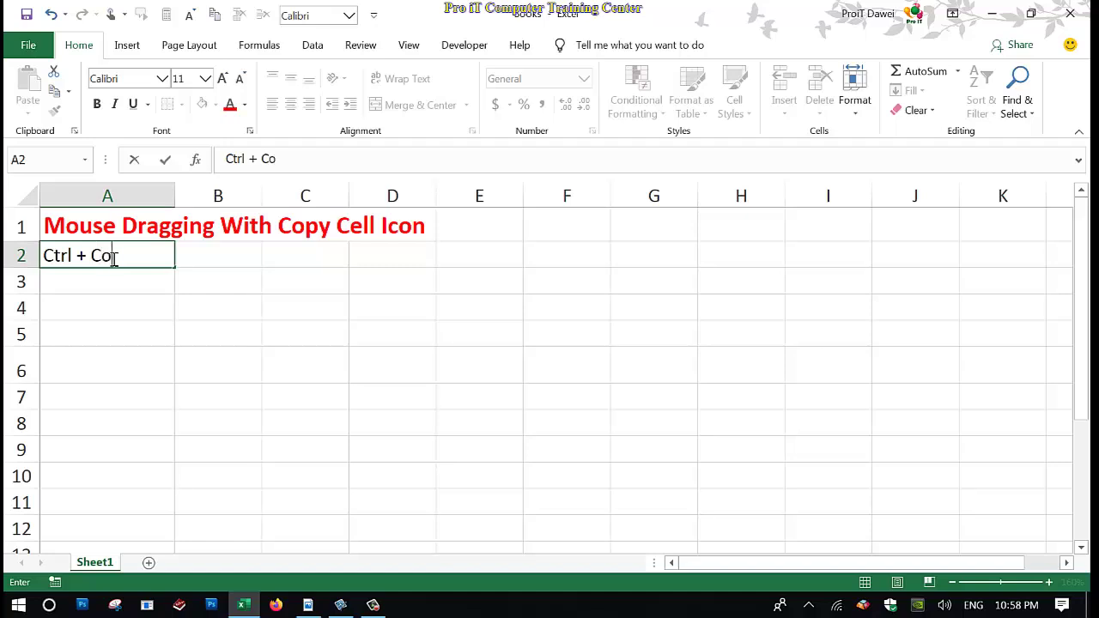
# Step: Enter the heading "Ctrl + Copy Cell Icon" in cell A2
pyautogui.press('BackSpace')
pyautogui.press('BackSpace')
pyautogui.press('BackSpace')
pyautogui.press('BackSpace')
pyautogui.write('opy Cell ')
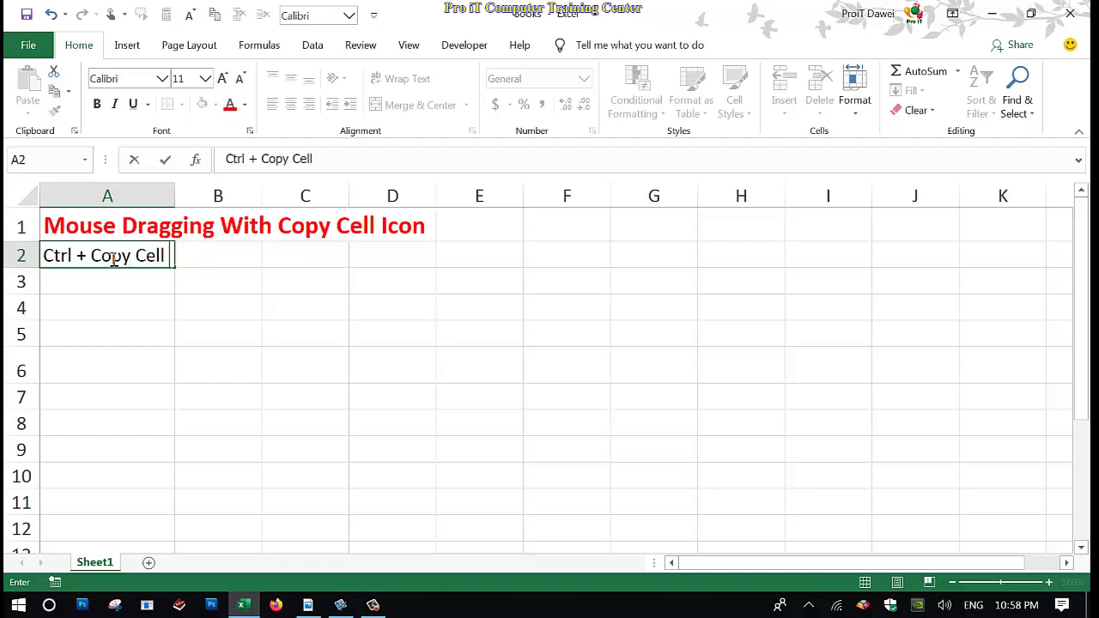
pyautogui.write('Icon')
pyautogui.click(112, 281)
# Step: Enter the text "Copy Cell Iocn" in cell B2
pyautogui.click(213, 257)
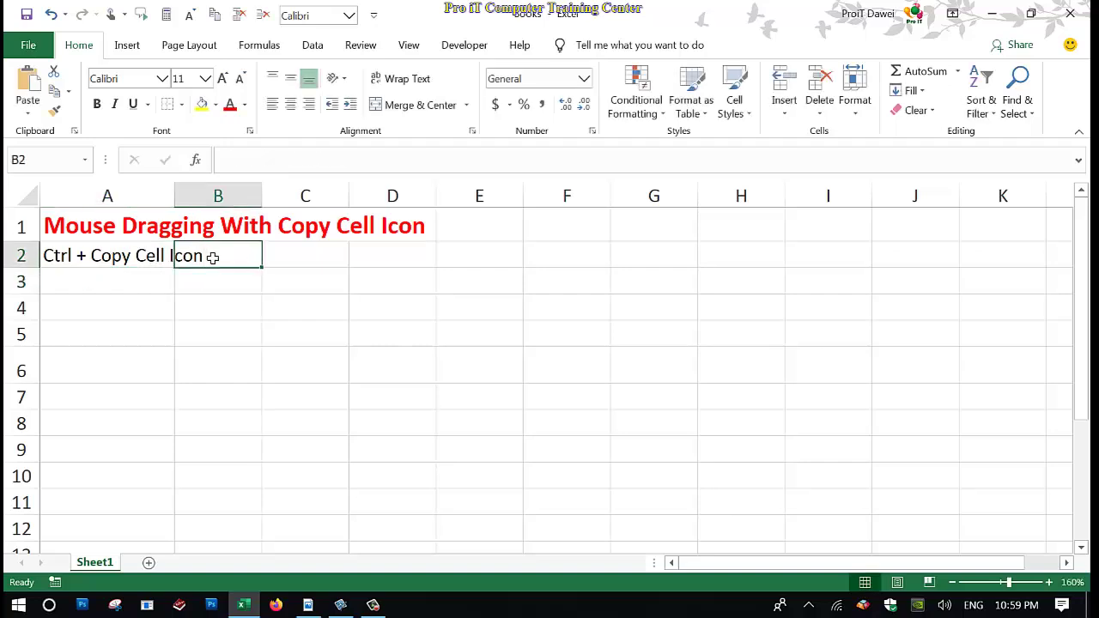
pyautogui.write('Copy')
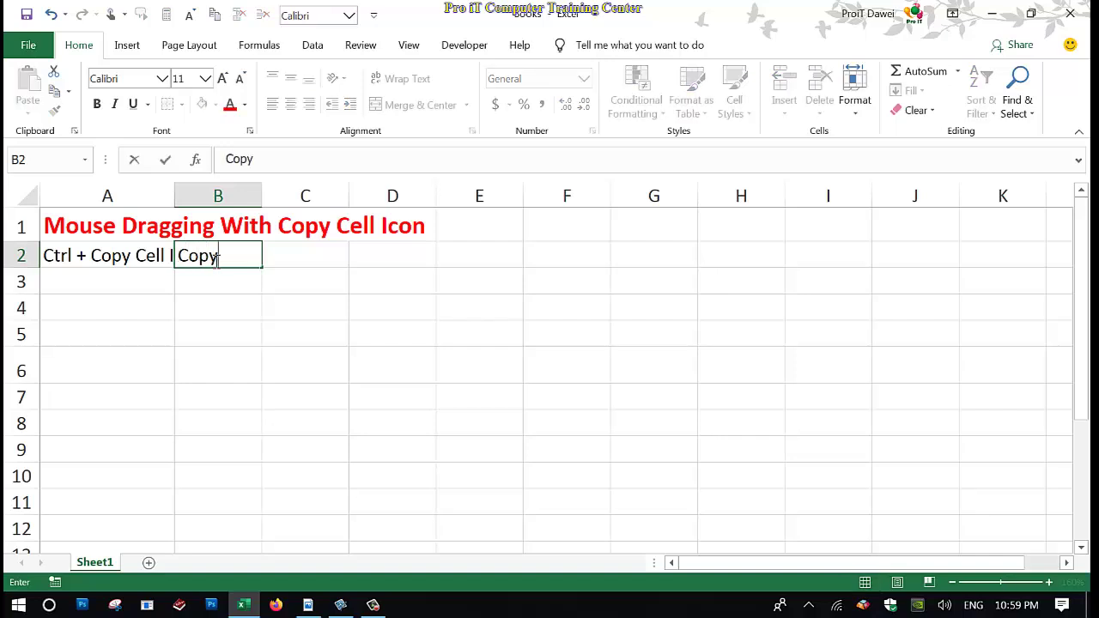
pyautogui.write(' Cell Ioc')
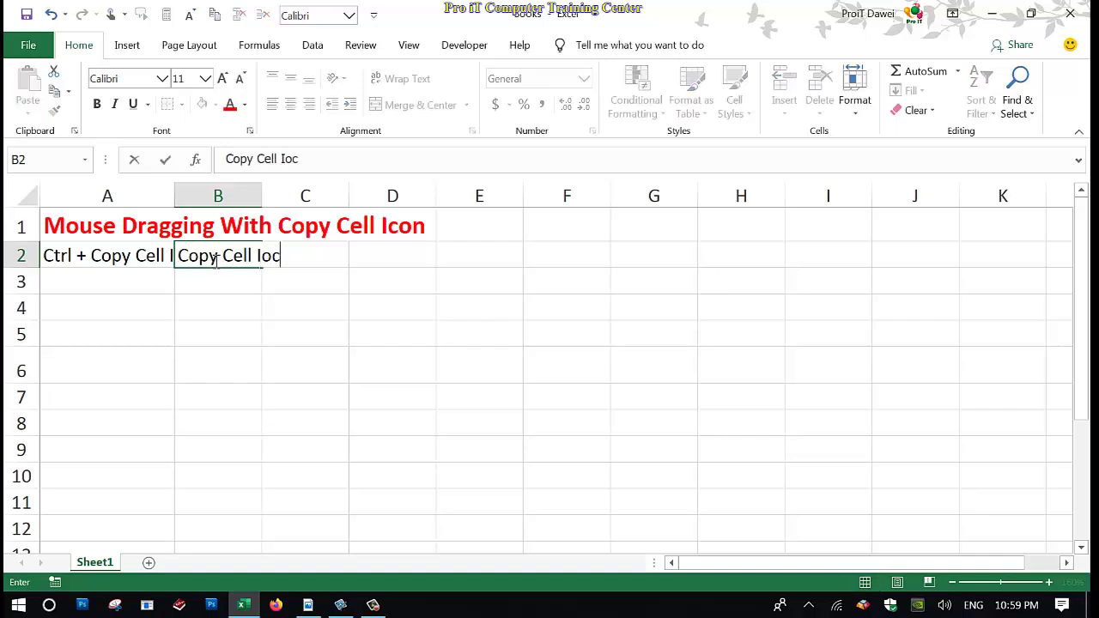
pyautogui.write('n')
pyautogui.click(240, 370)
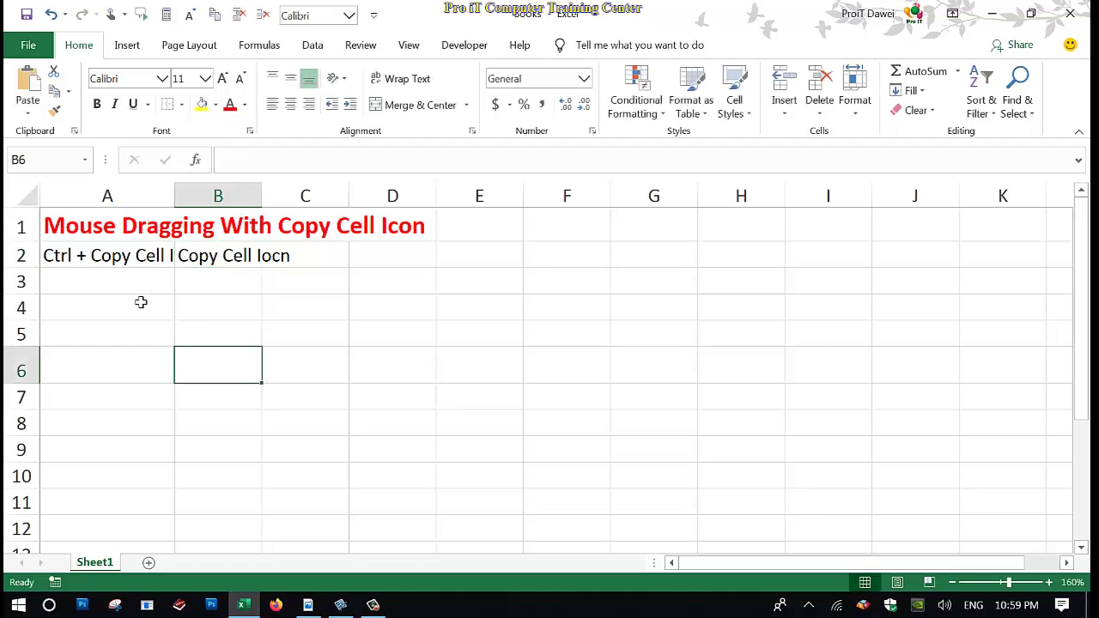
# Step: Apply all borders to rows 2 to 4 from cell A2 across to beyond column K
pyautogui.click(117, 267)
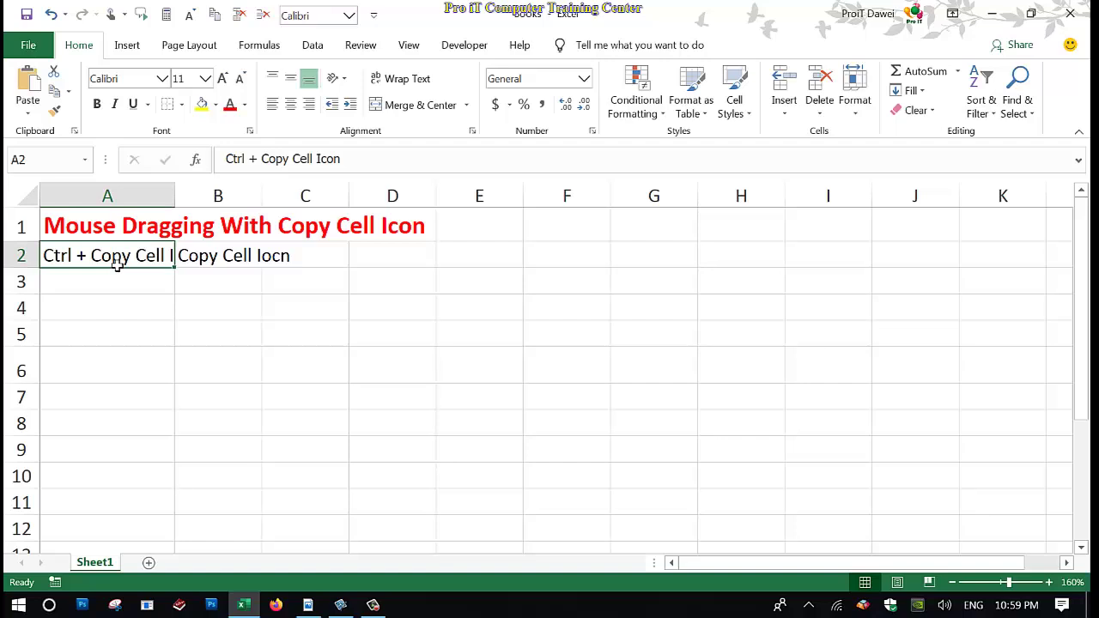
pyautogui.moveTo(119, 265); pyautogui.dragTo(1061, 320)
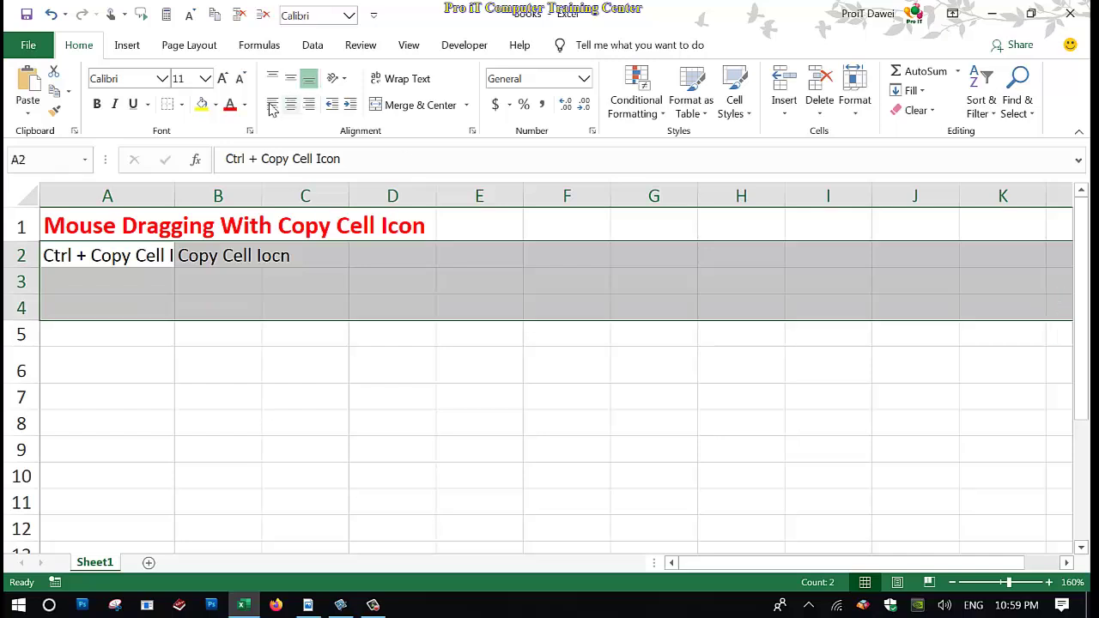
pyautogui.click(182, 104)
pyautogui.click(200, 258)
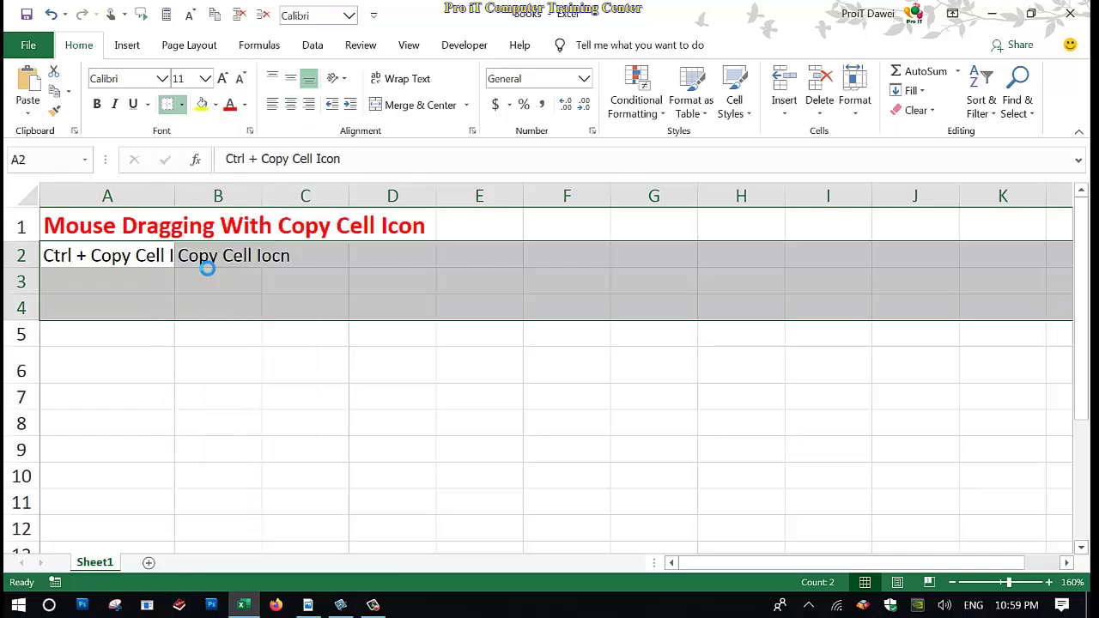
pyautogui.click(231, 318)
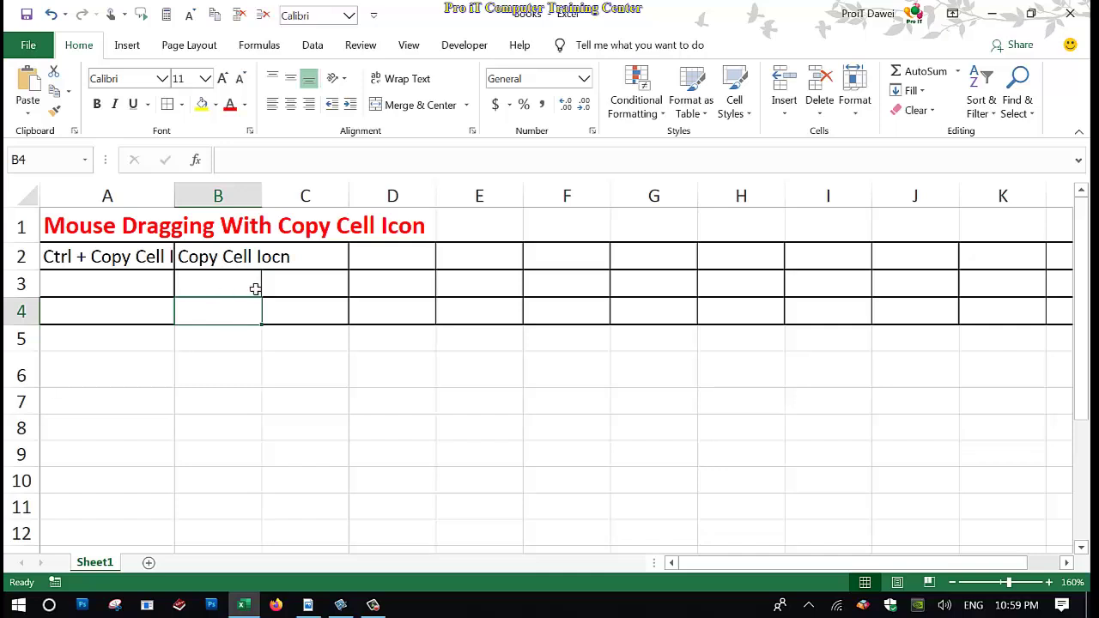
# Step: Fill the text of cell B2 across row 2 through cell D2
pyautogui.click(230, 258)
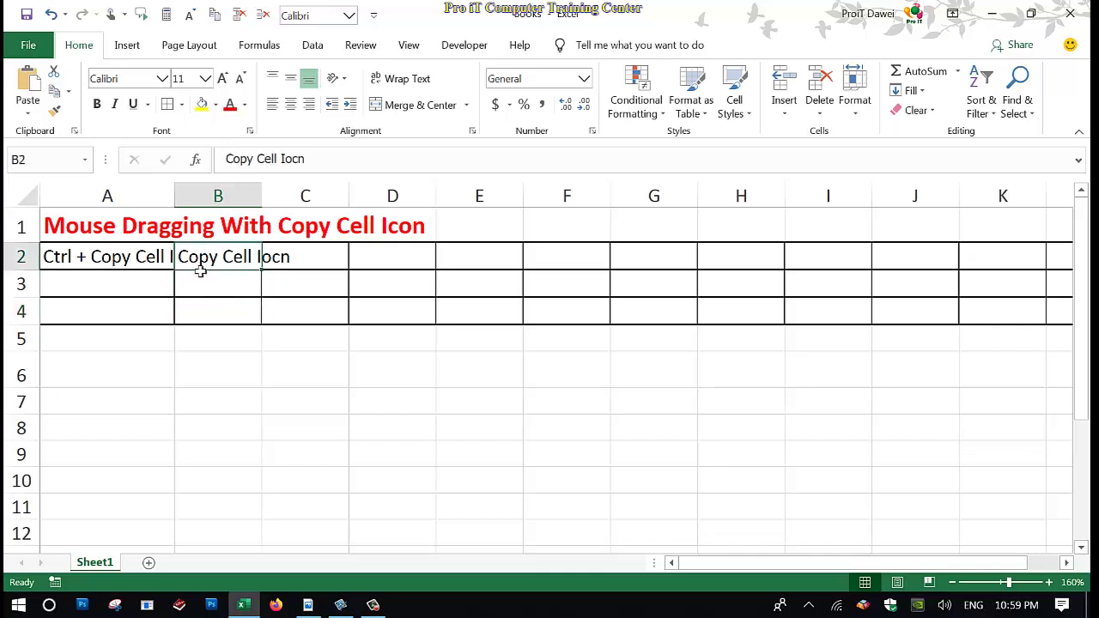
pyautogui.moveTo(146, 262); pyautogui.dragTo(205, 265)
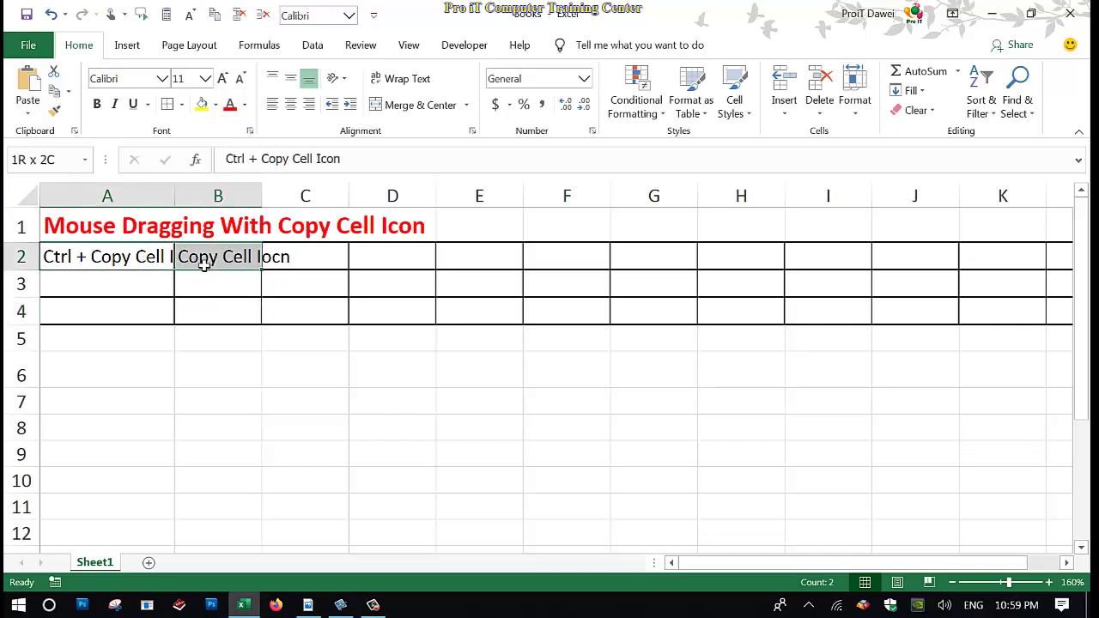
pyautogui.click(217, 258)
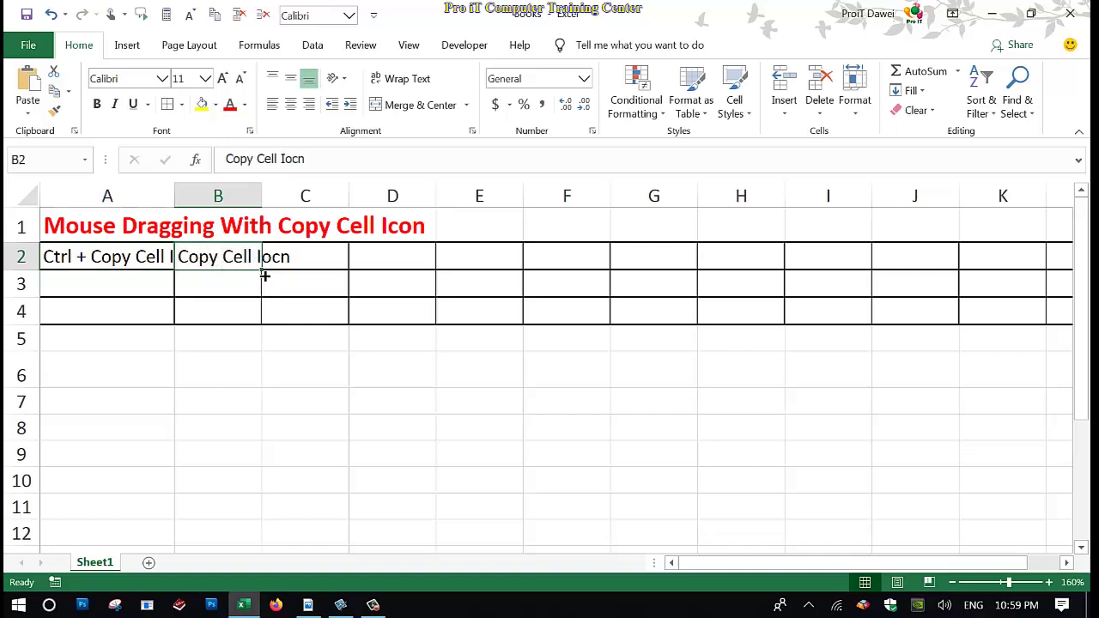
pyautogui.moveTo(270, 275); pyautogui.dragTo(429, 275)
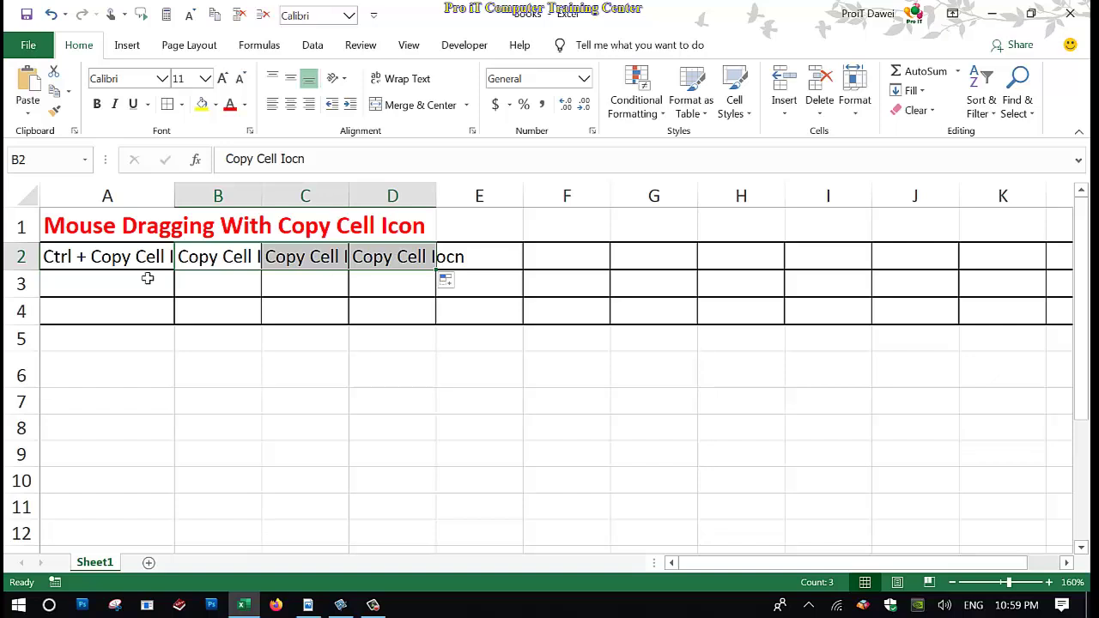
# Step: Wrap the text in A2:D2 and centre it both vertically and horizontally
pyautogui.moveTo(18, 271); pyautogui.dragTo(408, 275)
pyautogui.click(400, 79)
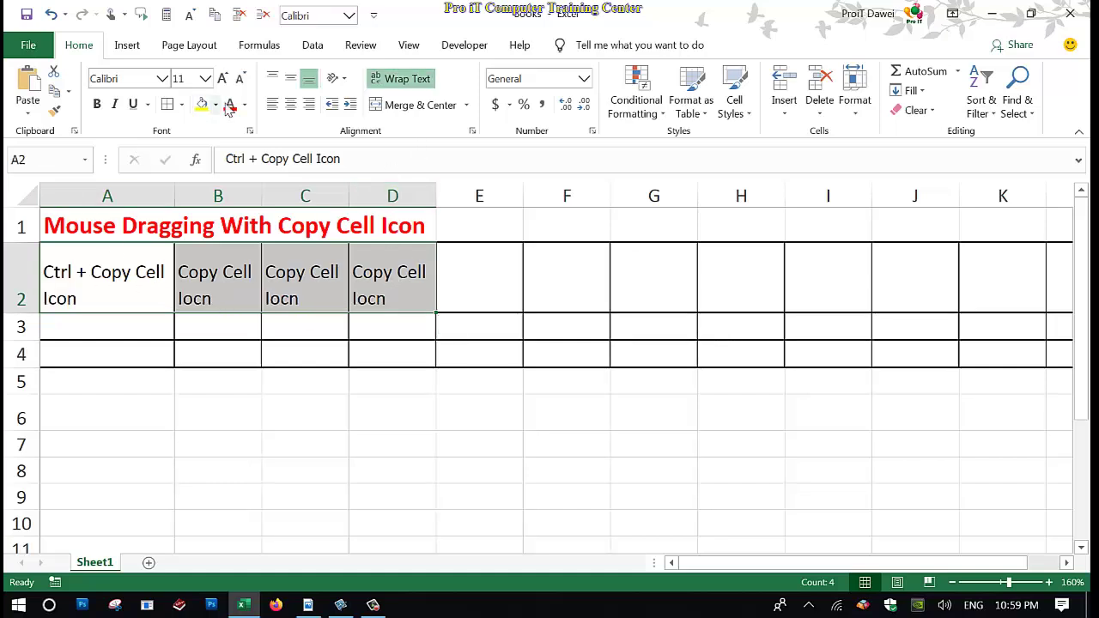
pyautogui.click(290, 79)
pyautogui.click(292, 104)
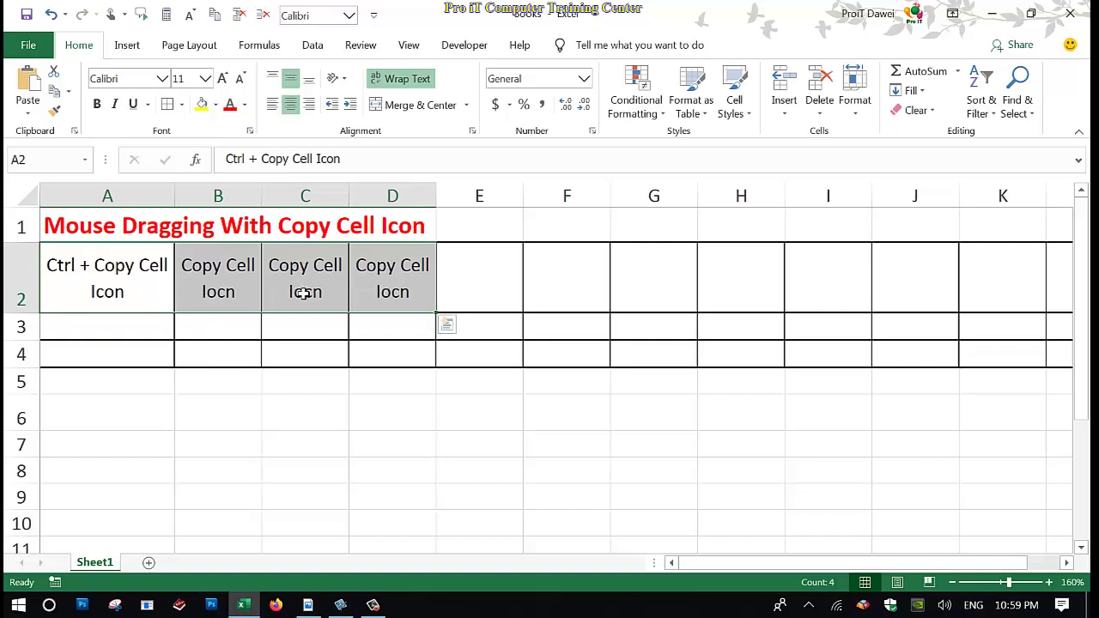
pyautogui.click(221, 293)
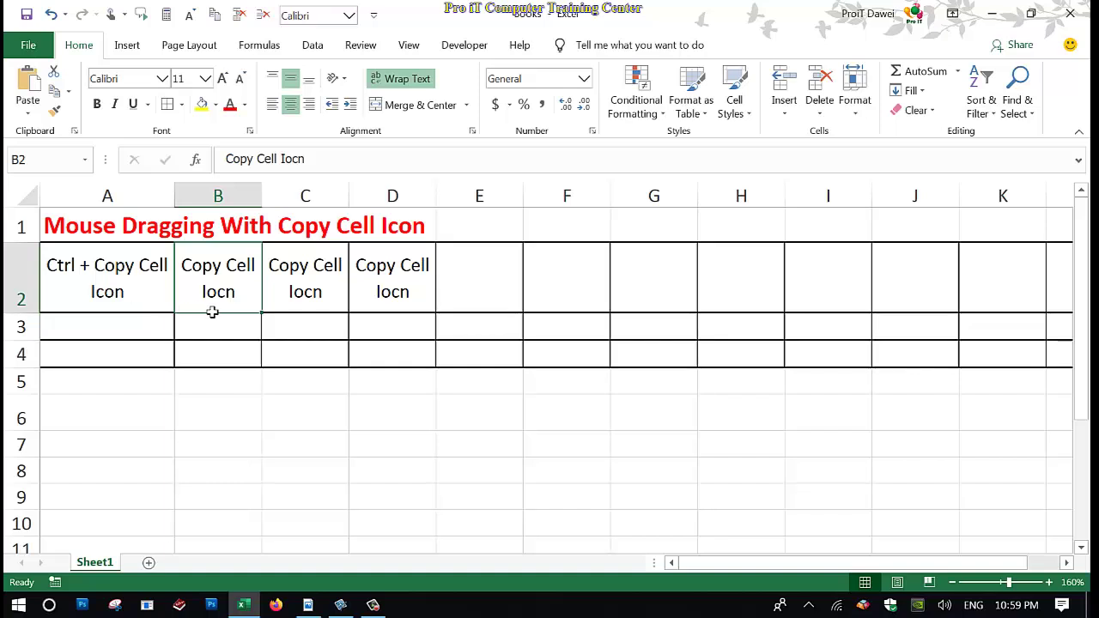
# Step: Change the last word of the A2 heading to lowercase so it reads "Ctrl + Copy Cell icon"
pyautogui.click(100, 304)
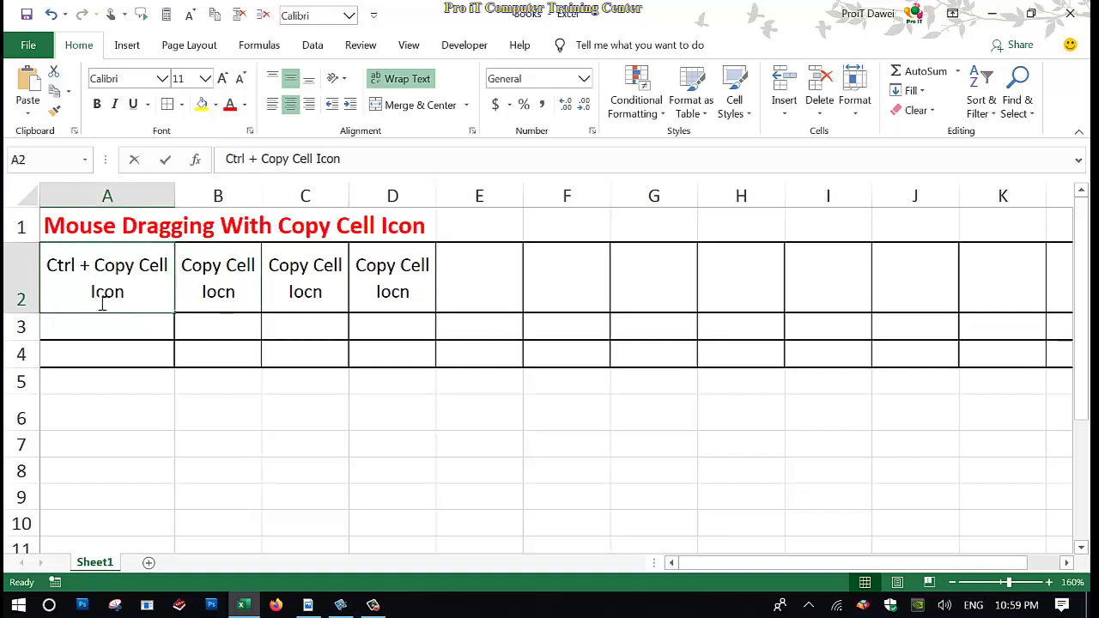
pyautogui.doubleClick(101, 305)
pyautogui.write('i')
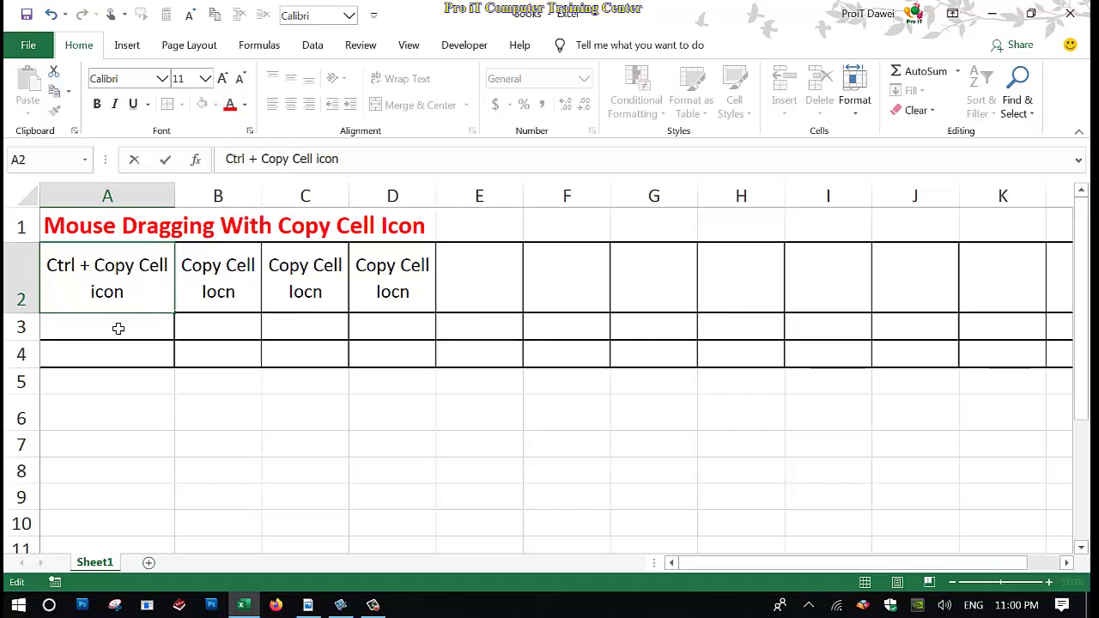
pyautogui.click(117, 328)
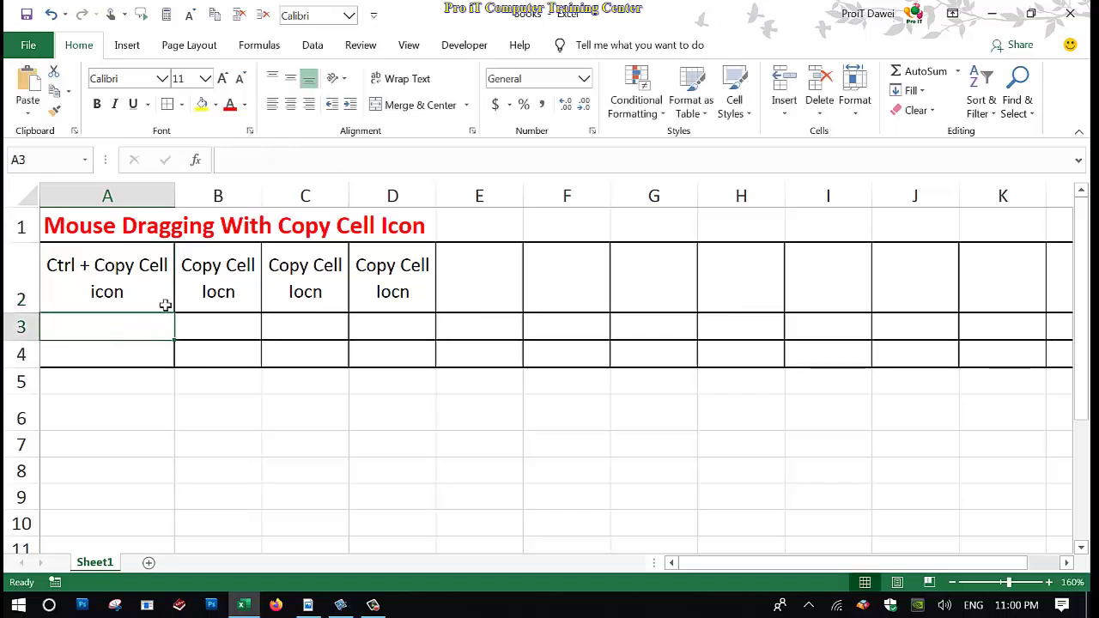
# Step: Correct the heading in cell B2 to "Copy Cell icon"
pyautogui.click(215, 298)
pyautogui.doubleClick(204, 297)
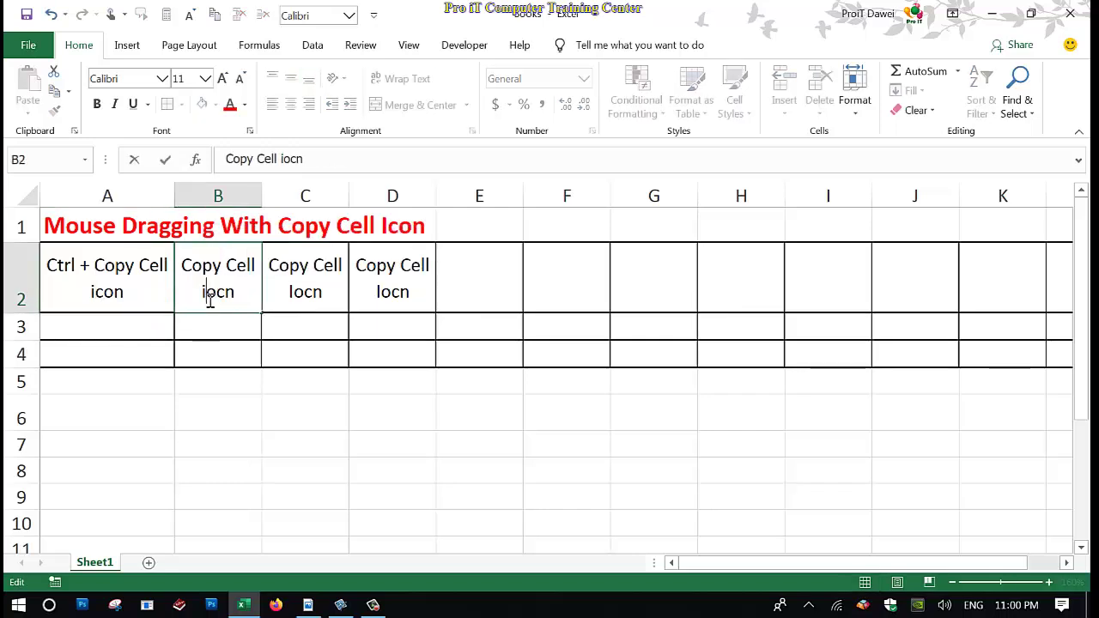
pyautogui.write('i')
pyautogui.click(242, 327)
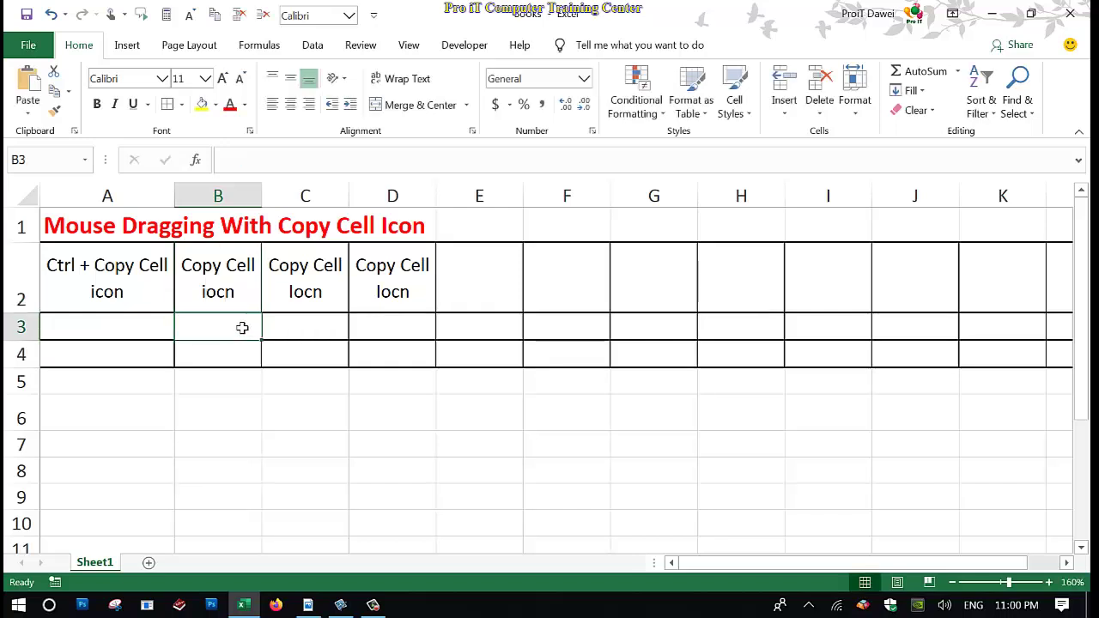
pyautogui.click(233, 294)
pyautogui.doubleClick(249, 302)
pyautogui.moveTo(249, 301); pyautogui.dragTo(217, 300)
pyautogui.write('con')
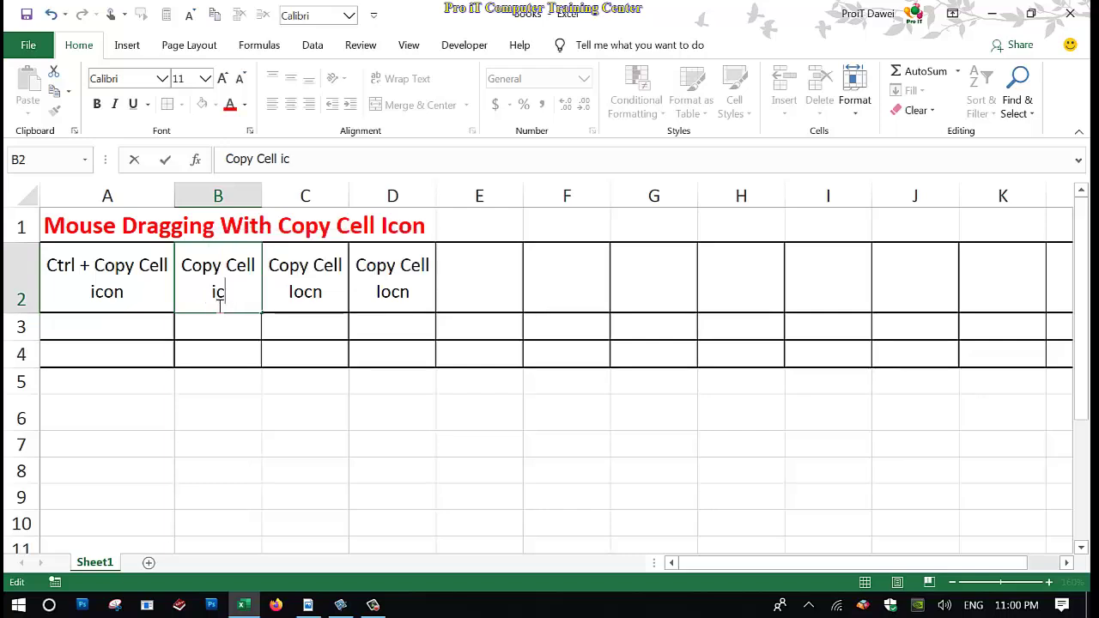
pyautogui.click(228, 330)
pyautogui.click(228, 287)
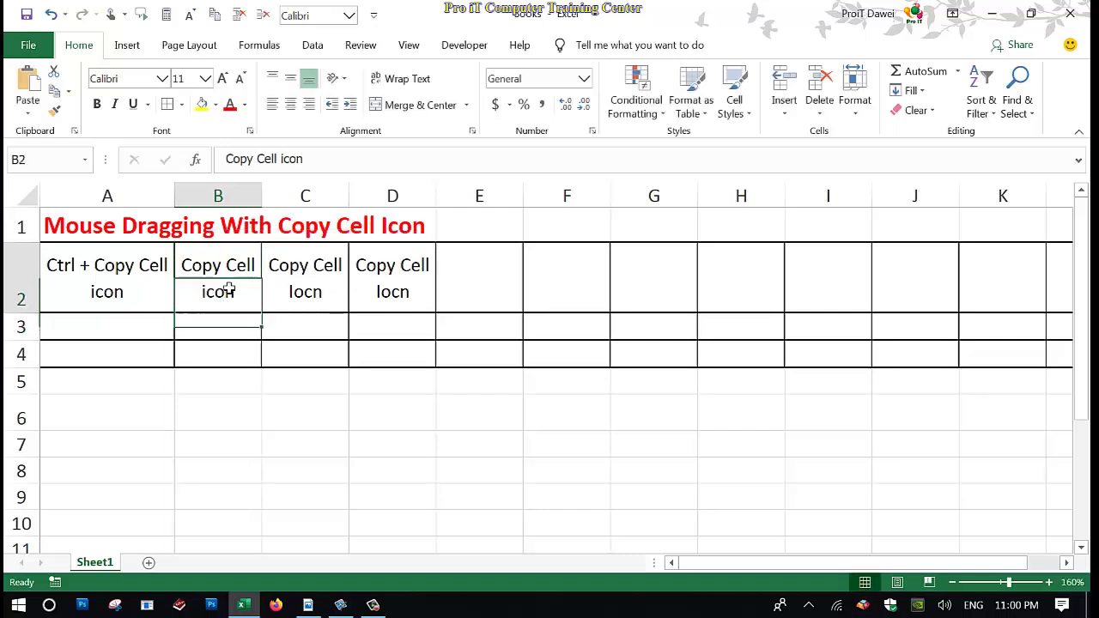
# Step: Fill the B2 heading across row 2 to D2, and on from D2 through I2
pyautogui.moveTo(268, 319); pyautogui.dragTo(415, 313)
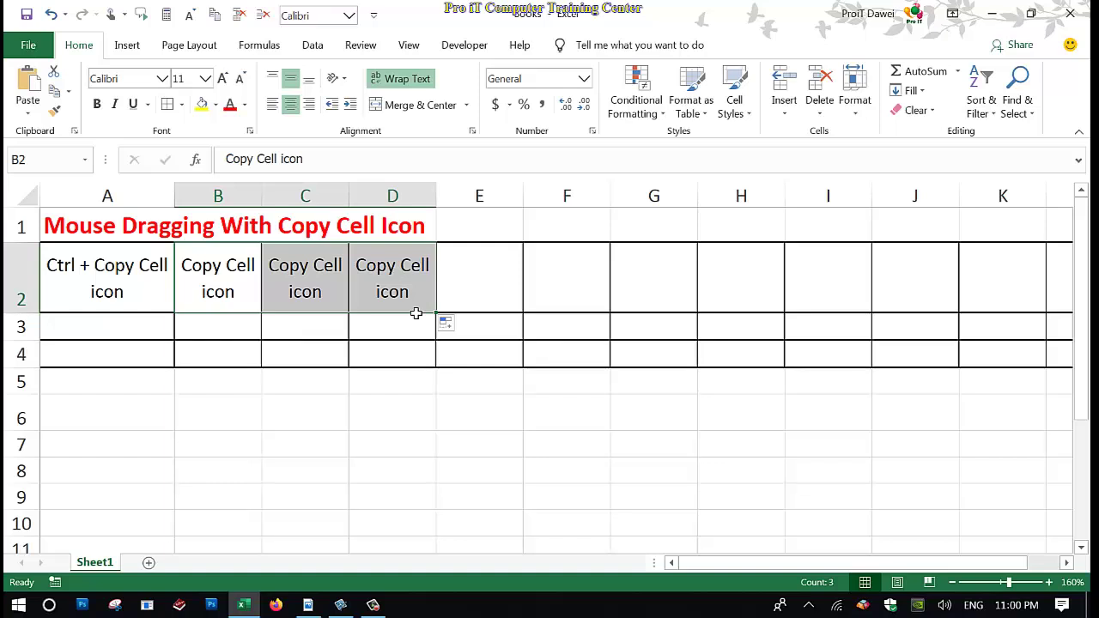
pyautogui.click(243, 296)
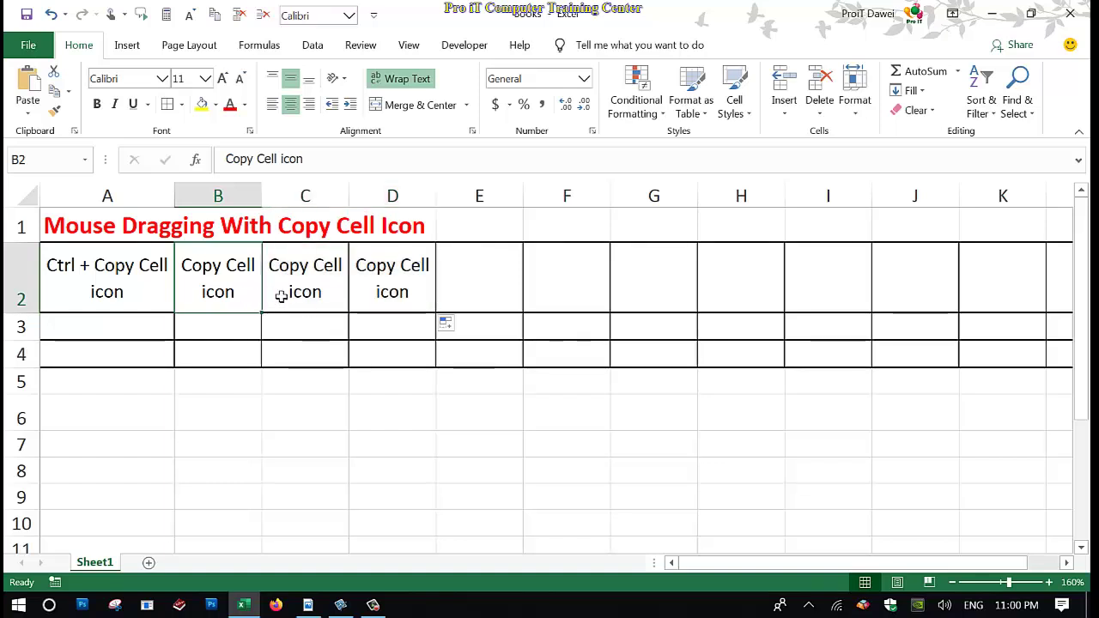
pyautogui.click(399, 308)
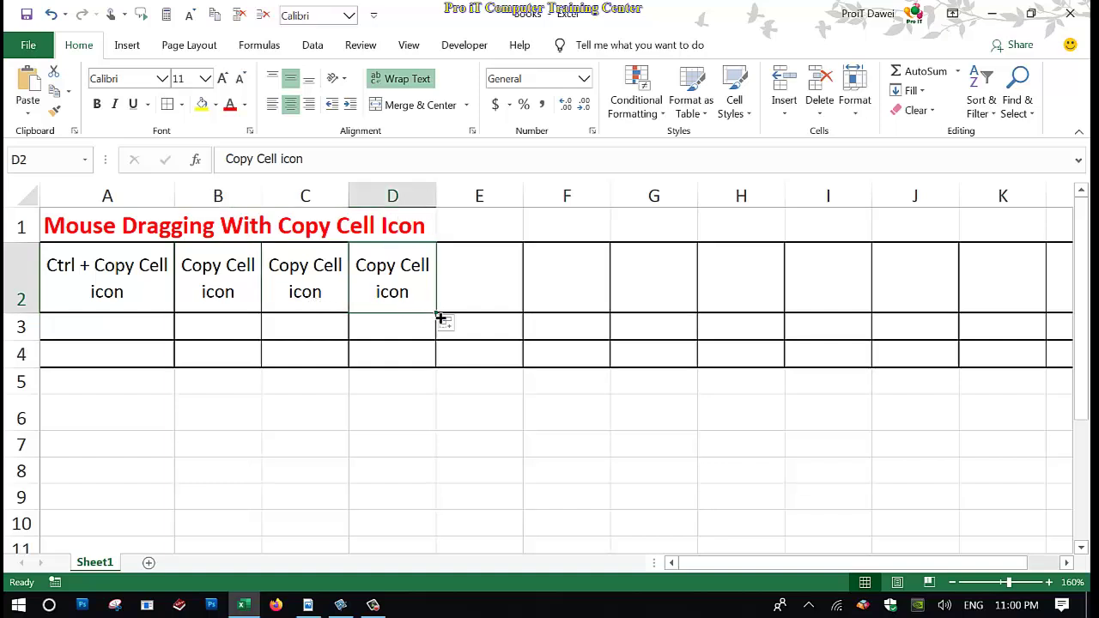
pyautogui.moveTo(439, 319); pyautogui.dragTo(857, 287)
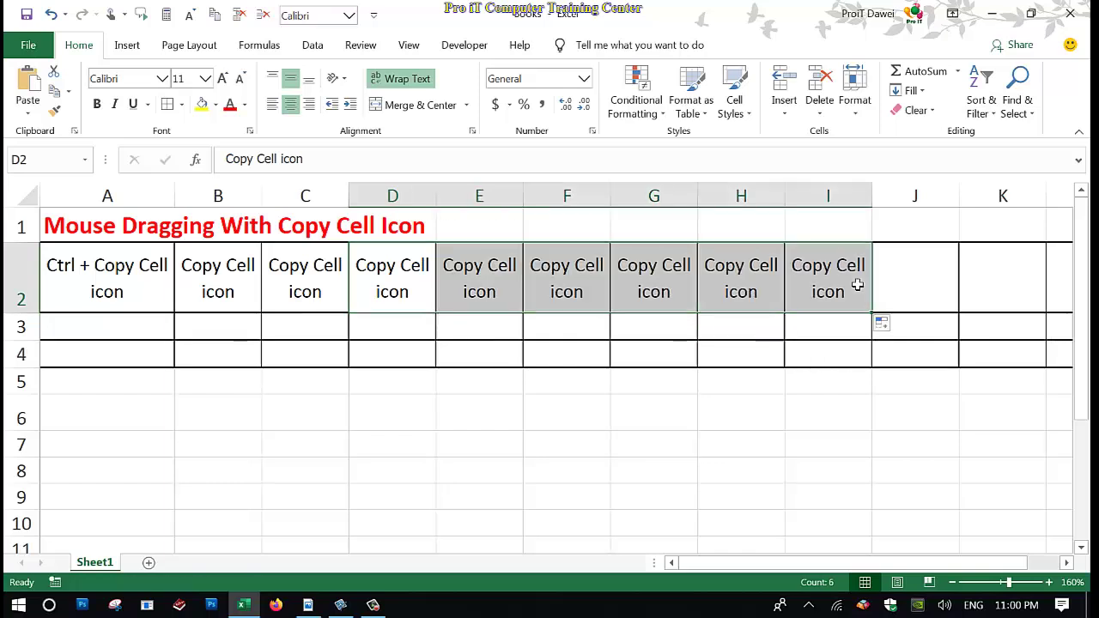
pyautogui.click(899, 287)
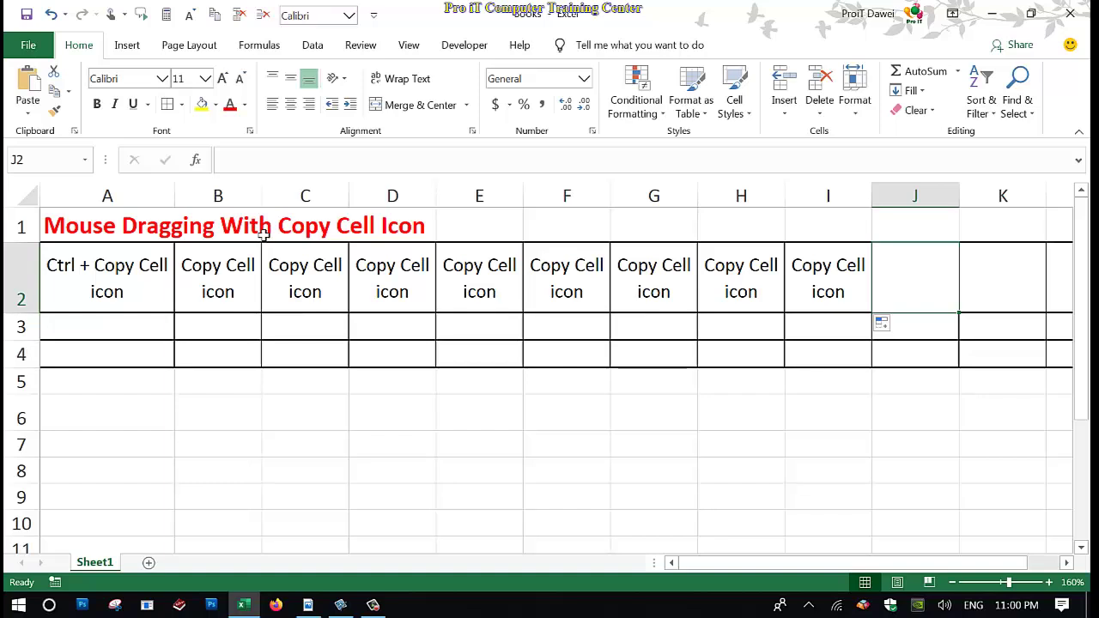
# Step: Copy the heading in cell A2 and paste it into J2
pyautogui.click(128, 280)
pyautogui.rightClick(125, 284)
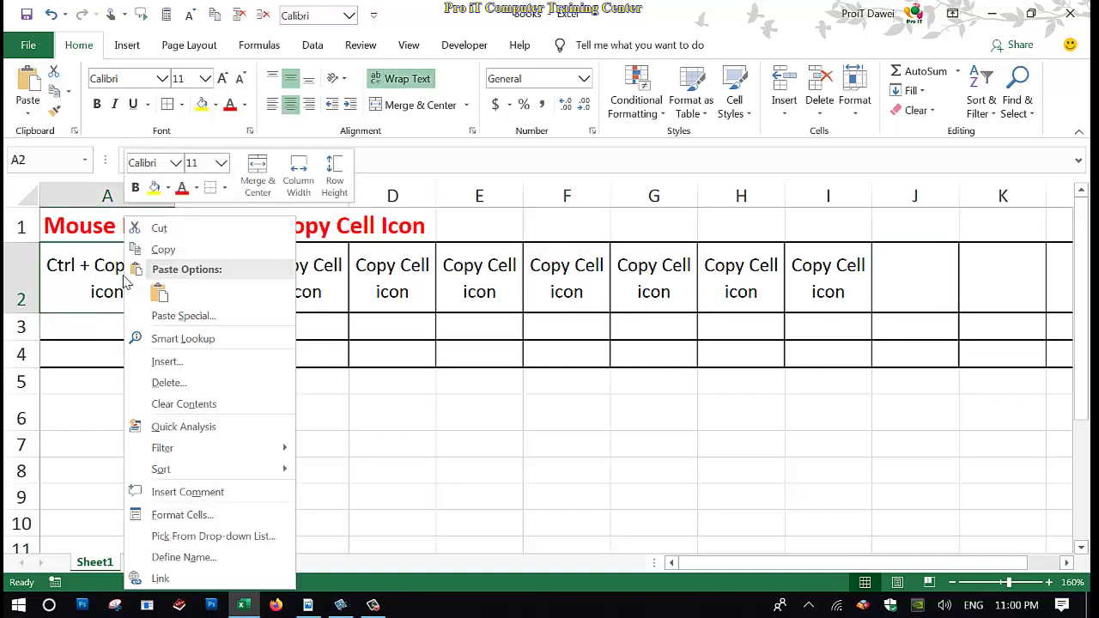
pyautogui.click(161, 249)
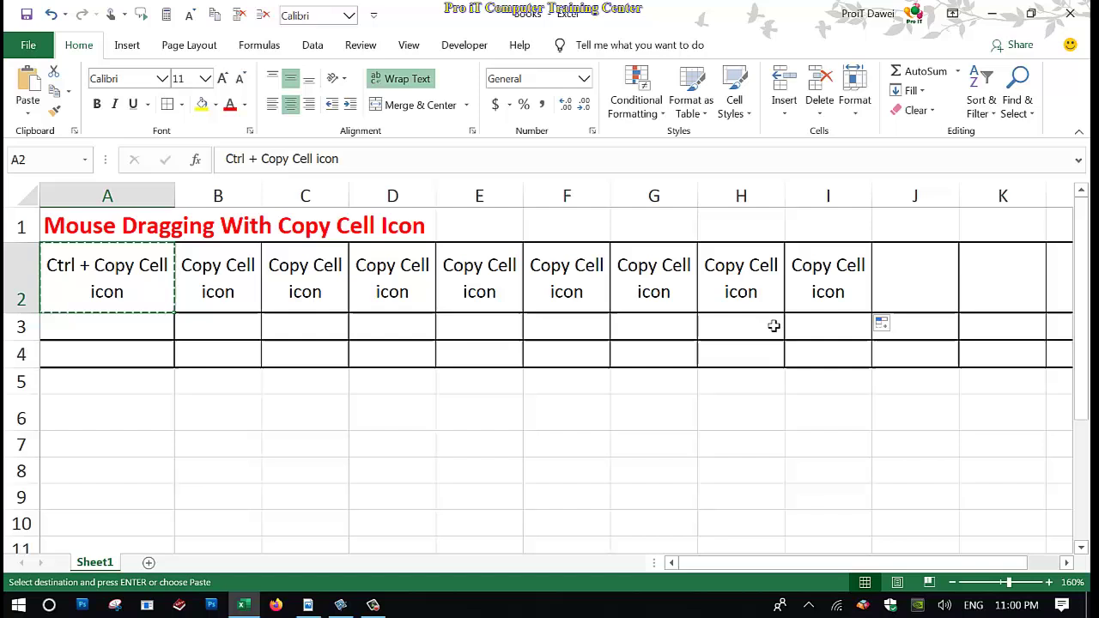
pyautogui.click(898, 301)
pyautogui.rightClick(899, 300)
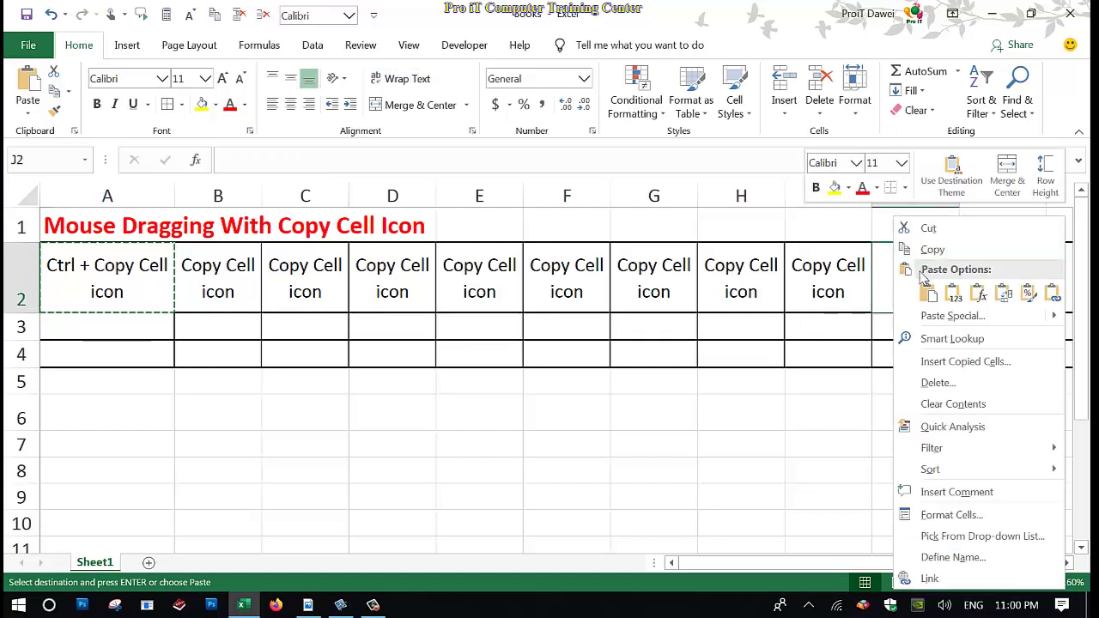
pyautogui.click(929, 294)
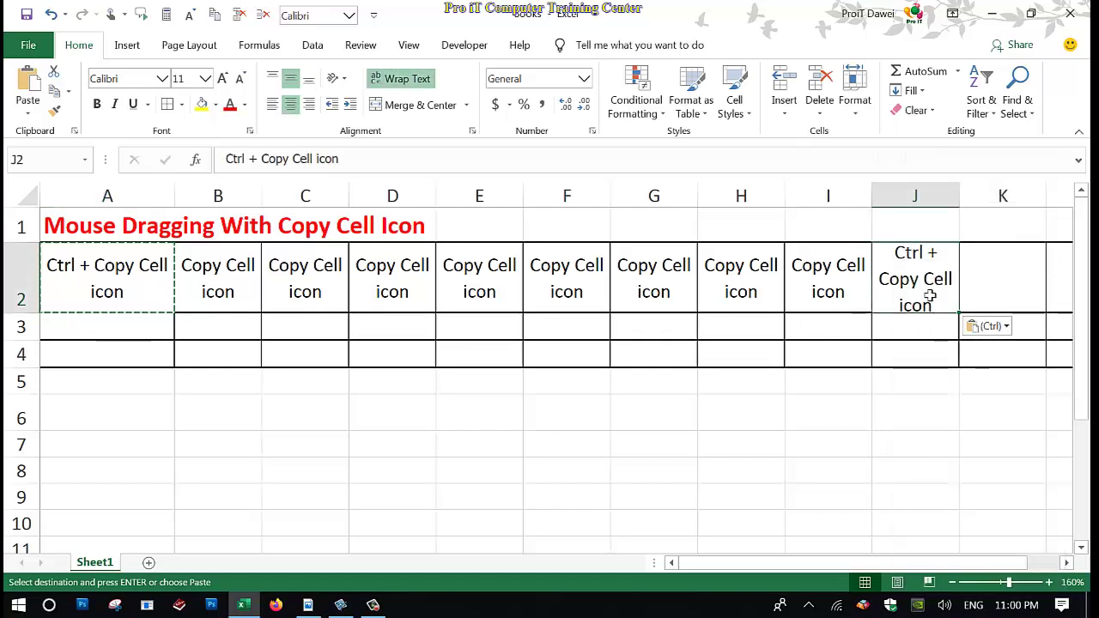
# Step: Copy the heading in cell I2 and paste it into K2
pyautogui.click(798, 275)
pyautogui.rightClick(804, 273)
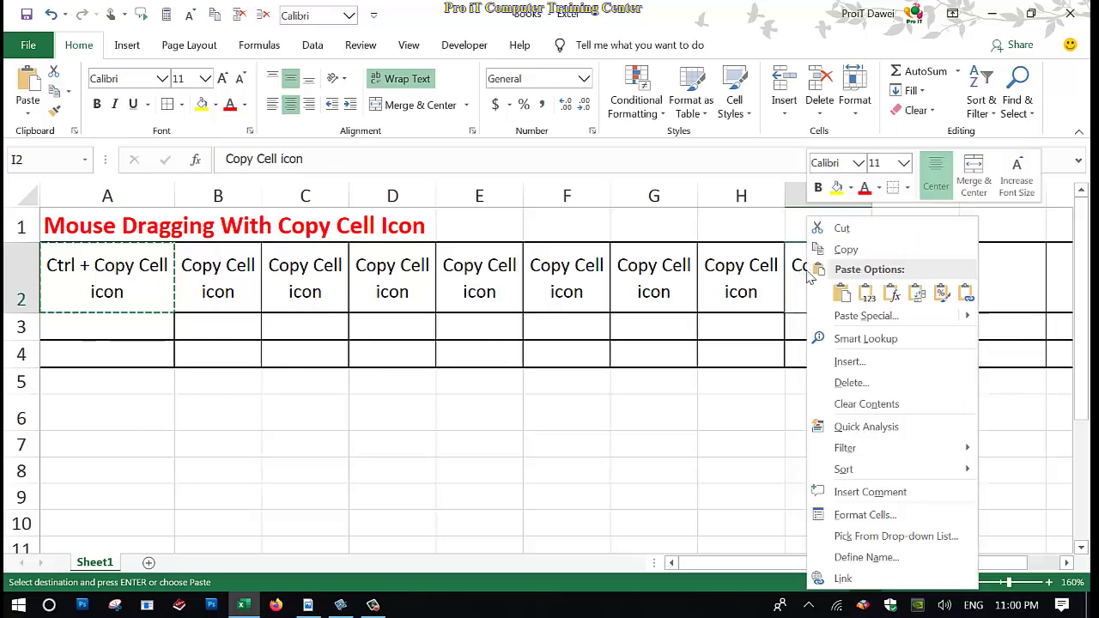
pyautogui.click(846, 249)
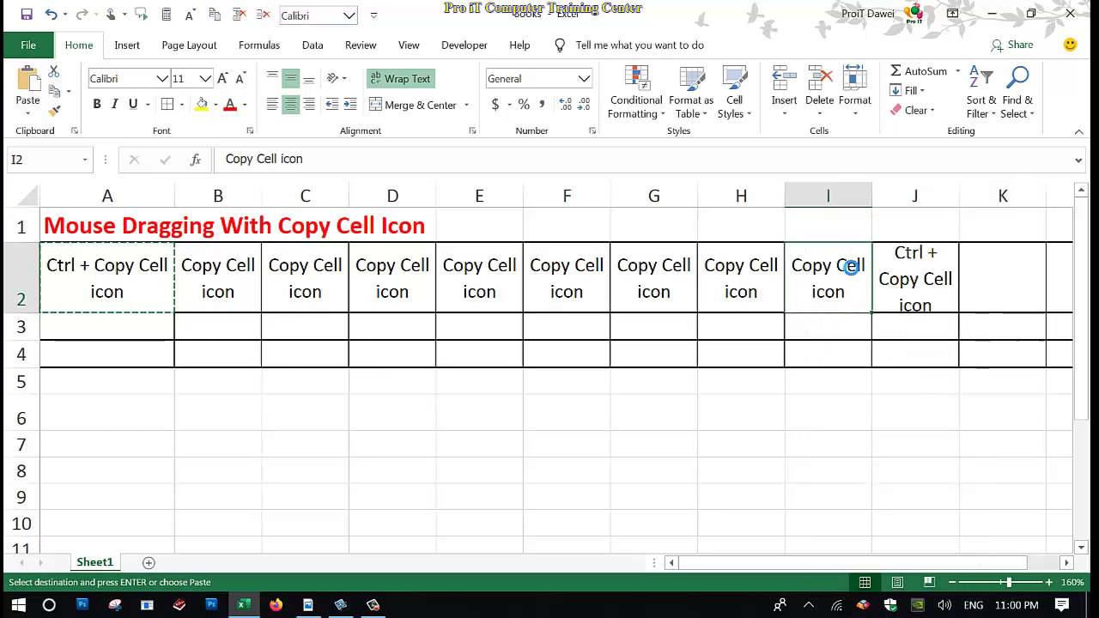
pyautogui.click(1003, 298)
pyautogui.rightClick(1001, 297)
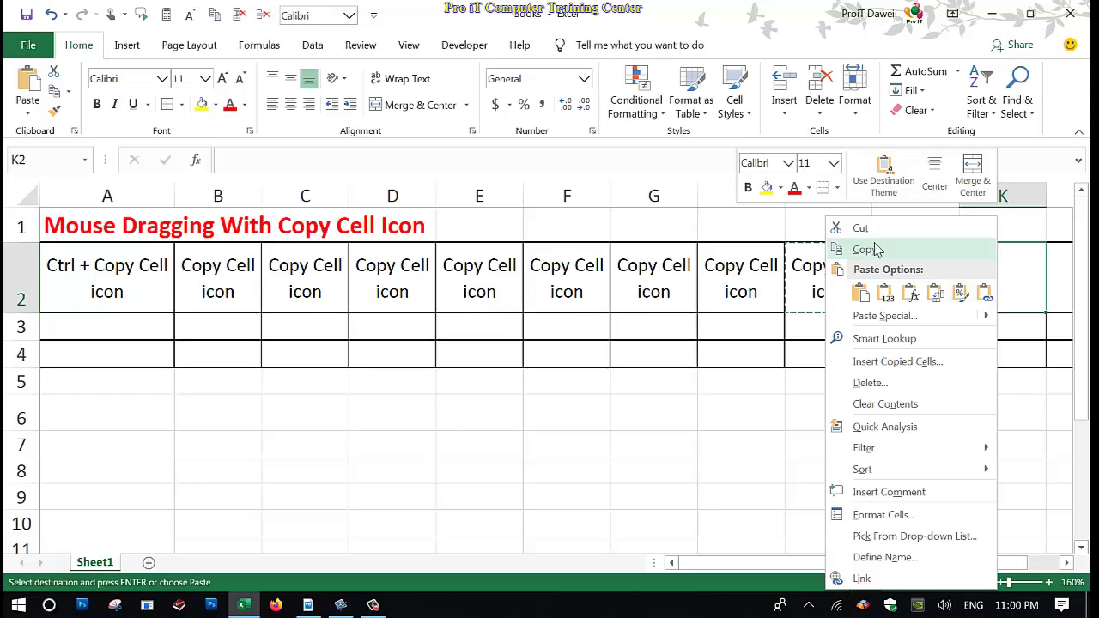
pyautogui.click(858, 295)
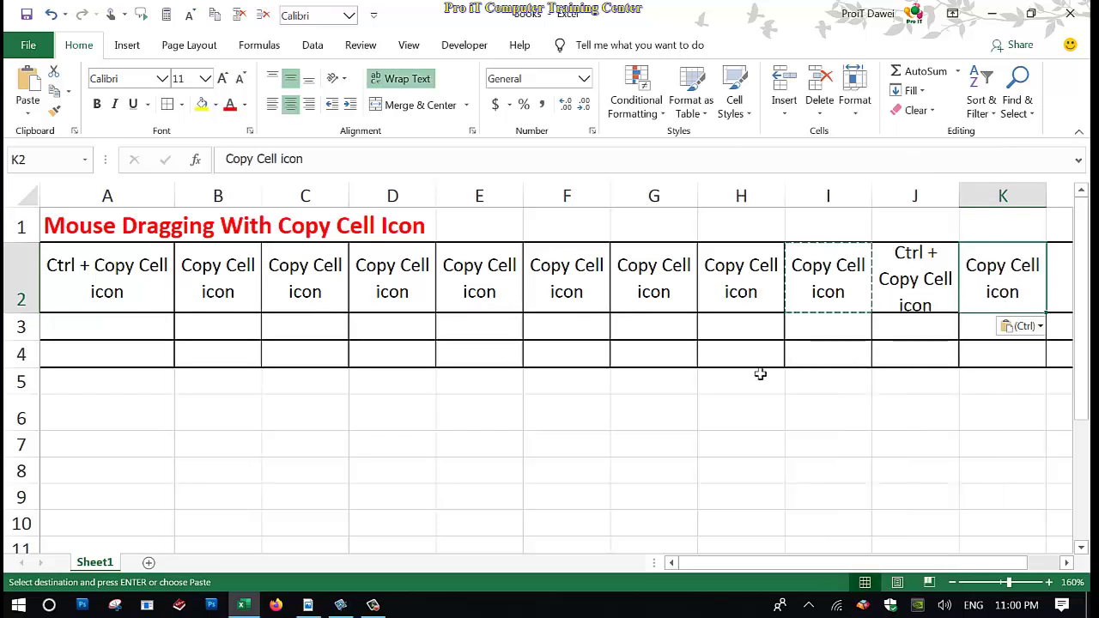
# Step: Fill the K2 heading across to L2
pyautogui.moveTo(827, 562); pyautogui.dragTo(910, 554)
pyautogui.moveTo(912, 312); pyautogui.dragTo(1003, 314)
pyautogui.click(969, 389)
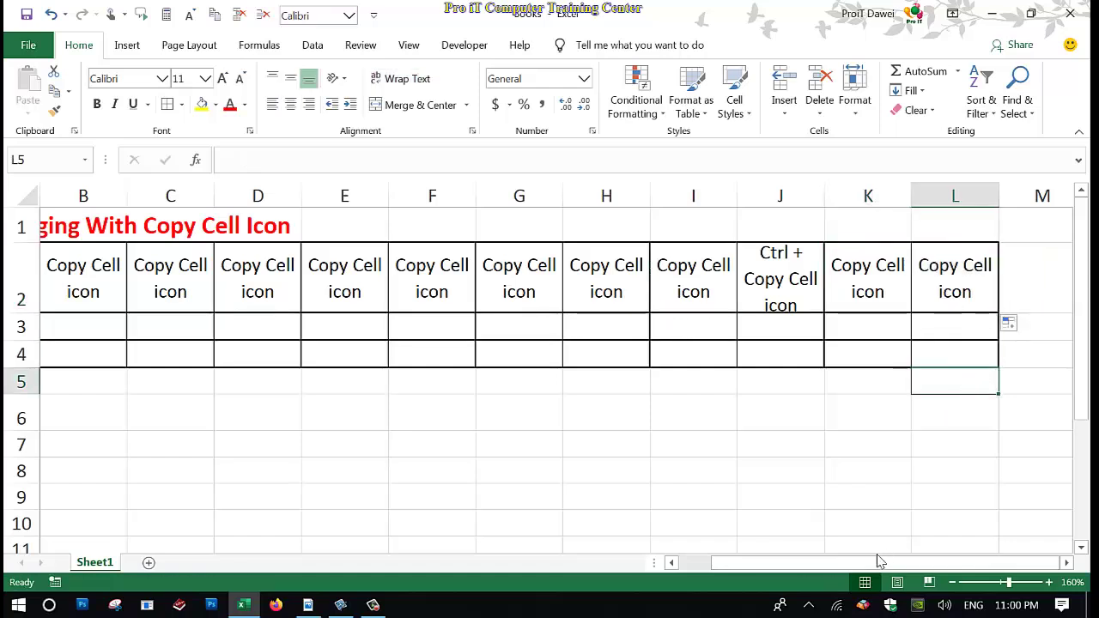
# Step: Apply borders around all cells in the range B4:L7 to extend the table down to row 7
pyautogui.click(186, 472)
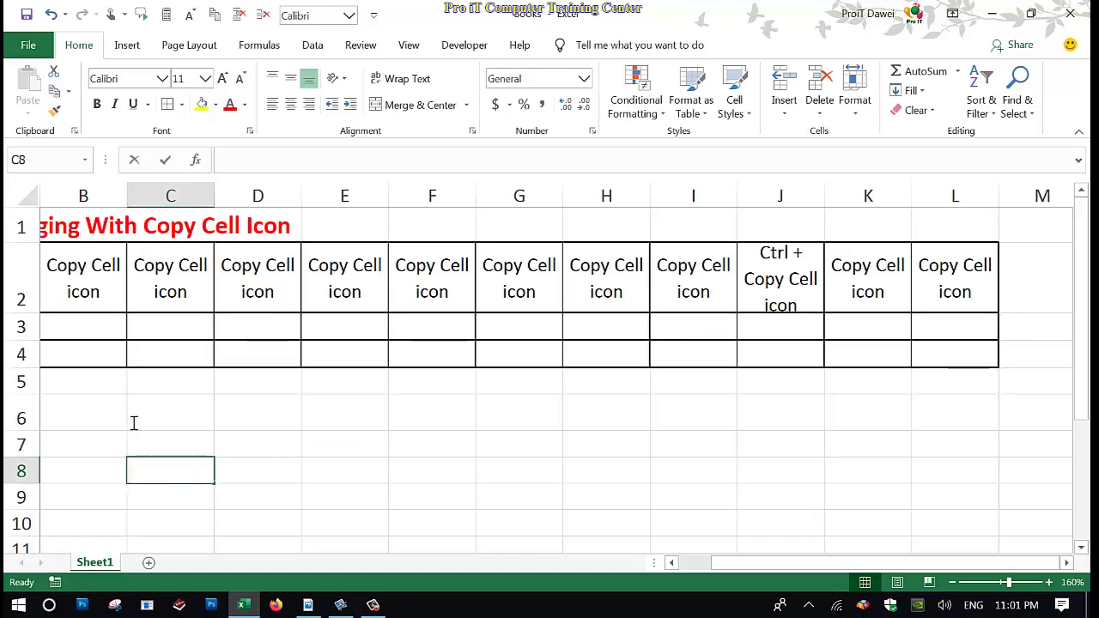
pyautogui.press('BackSpace')
pyautogui.moveTo(66, 366); pyautogui.dragTo(962, 449)
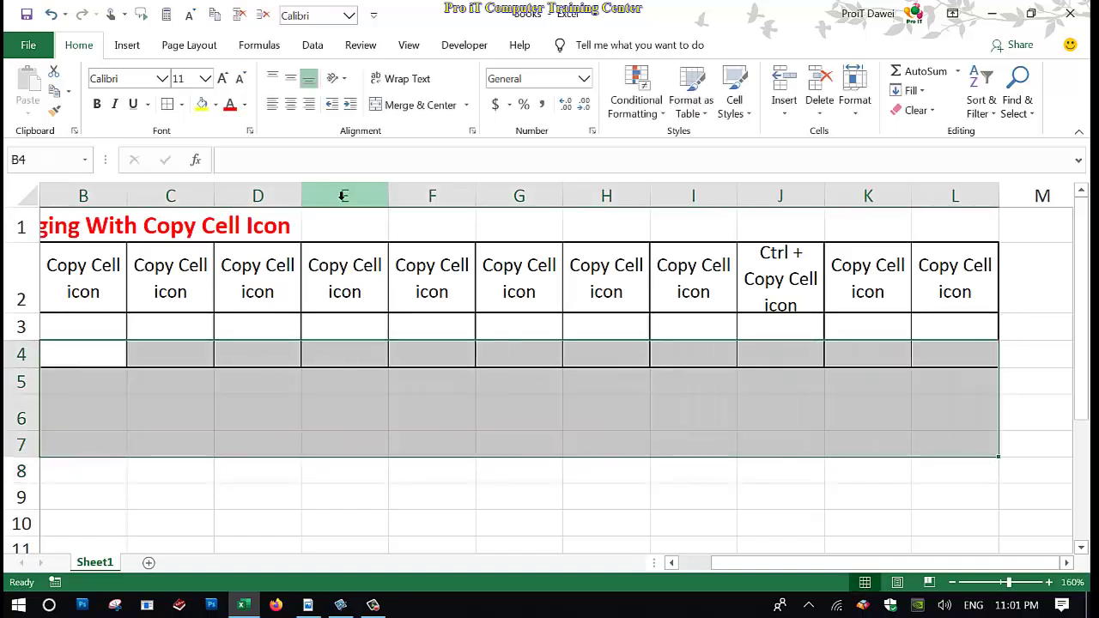
pyautogui.click(167, 108)
pyautogui.click(109, 335)
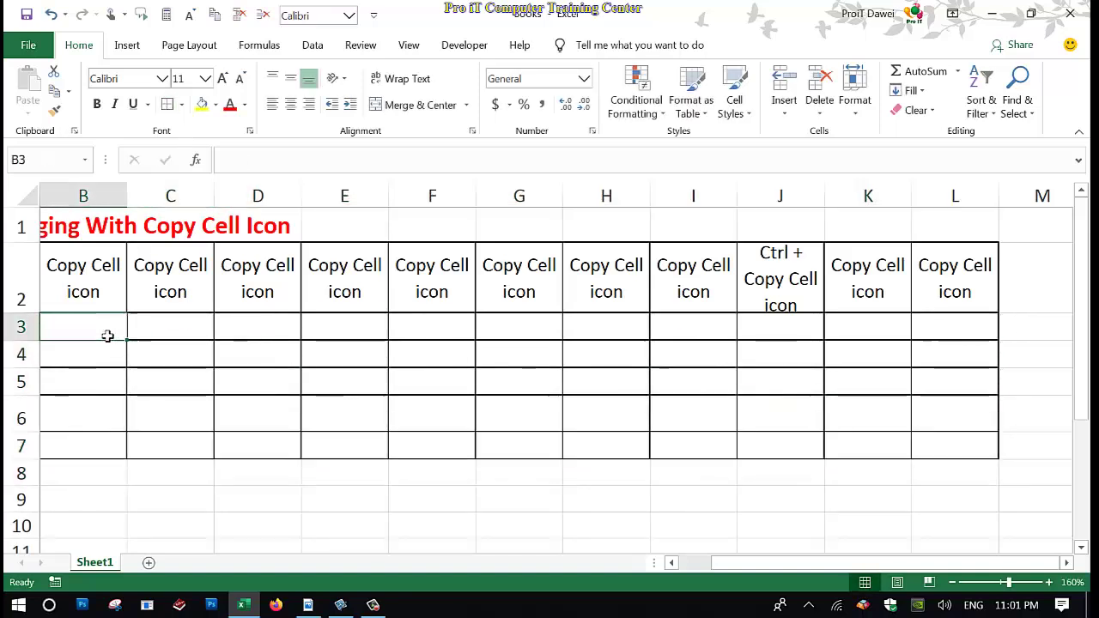
# Step: Adjust the width of column B and increase the height of row 2 to fit the three-line heading in J2
pyautogui.moveTo(136, 206)
pyautogui.mouseDown()
pyautogui.moveTo(114, 215)
pyautogui.moveTo(118, 201)
pyautogui.mouseUp()
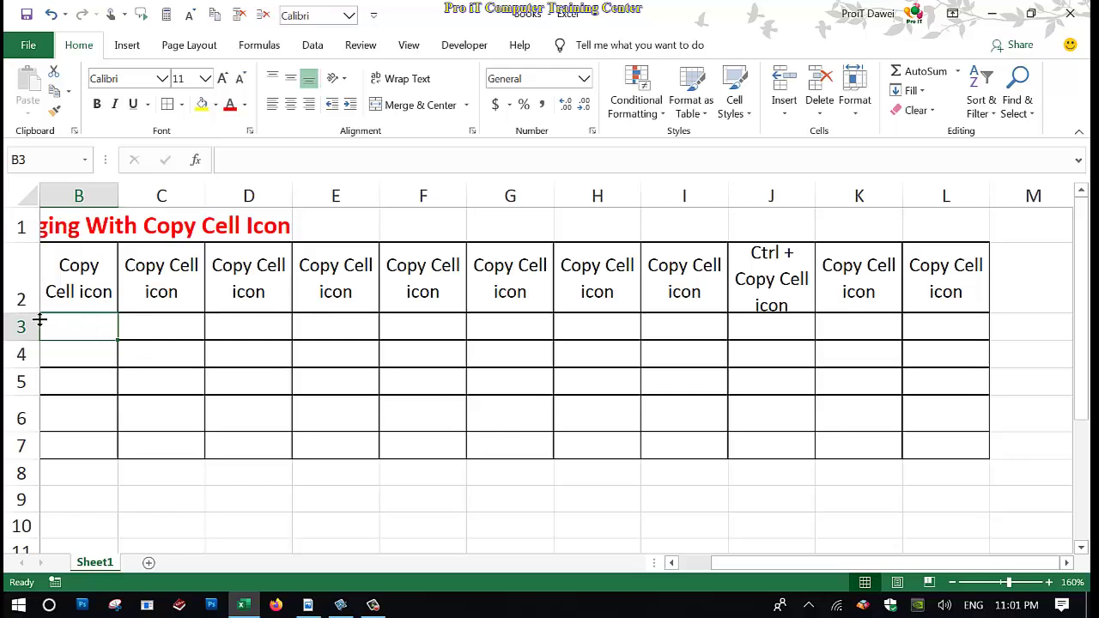
pyautogui.moveTo(37, 318); pyautogui.dragTo(35, 336)
pyautogui.moveTo(130, 212); pyautogui.dragTo(139, 211)
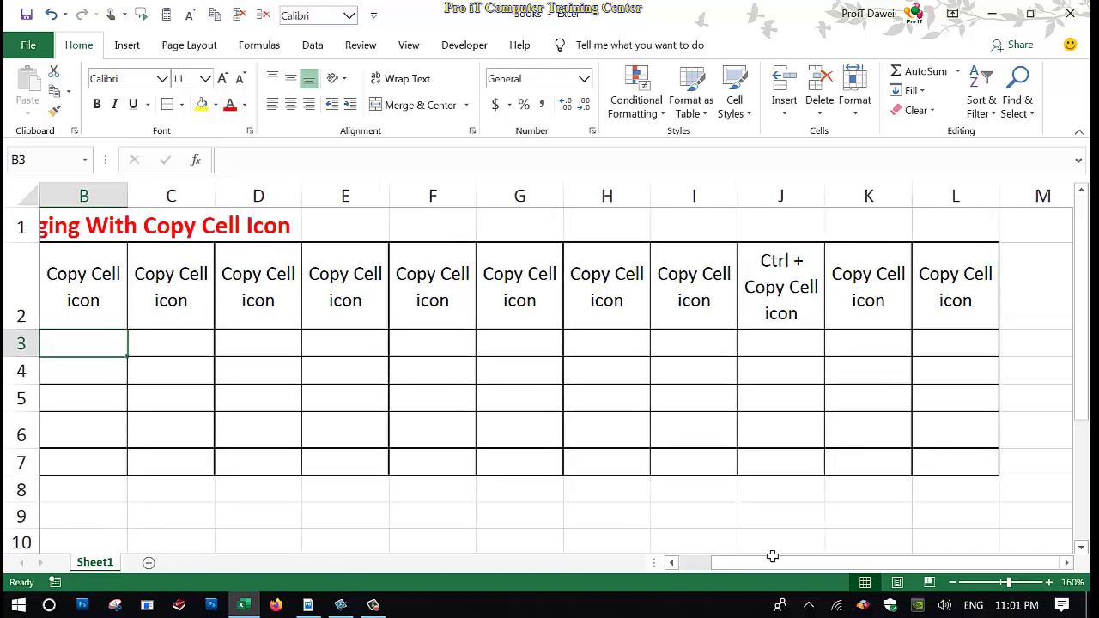
# Step: Narrow column A so its heading wraps onto three lines, and reduce columns B to H to a smaller equal width
pyautogui.moveTo(772, 557); pyautogui.dragTo(675, 563)
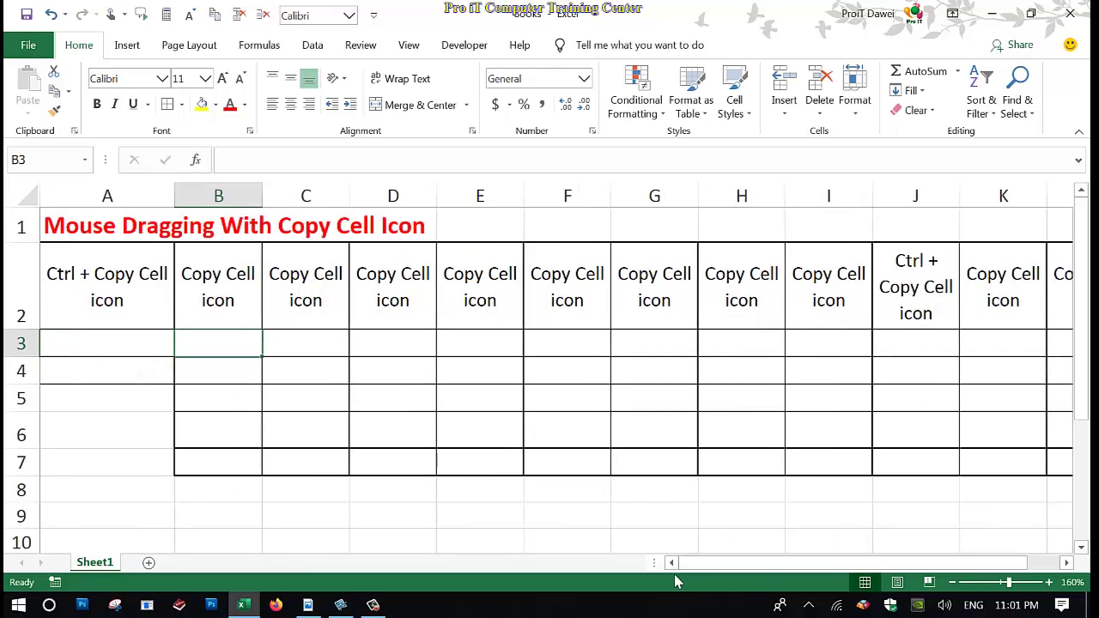
pyautogui.click(168, 228)
pyautogui.moveTo(171, 209); pyautogui.dragTo(714, 248)
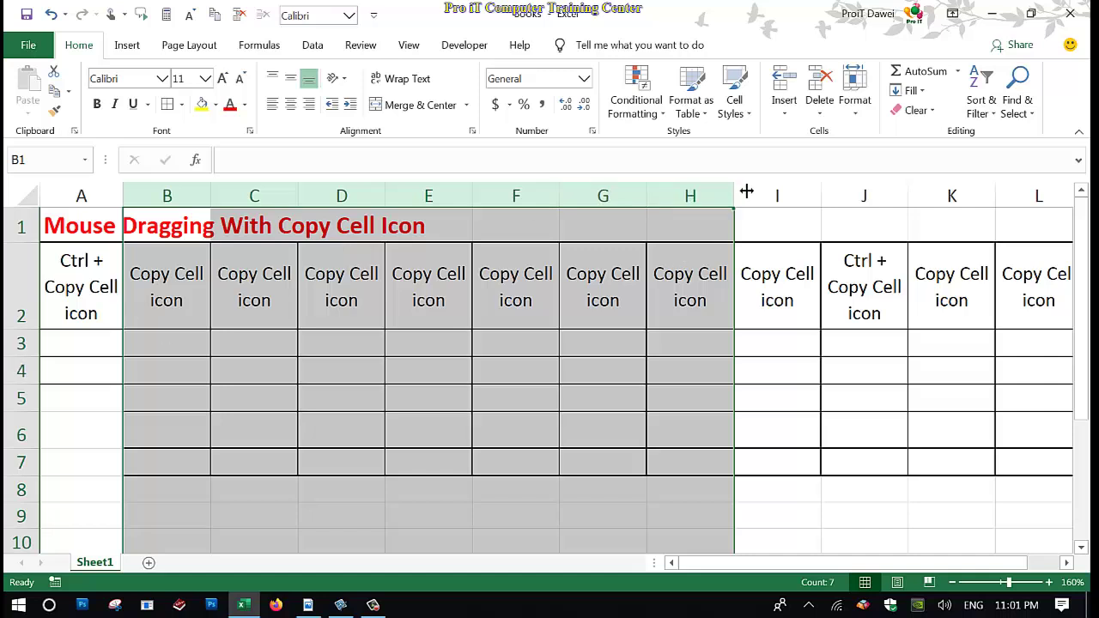
pyautogui.moveTo(735, 197); pyautogui.dragTo(743, 204)
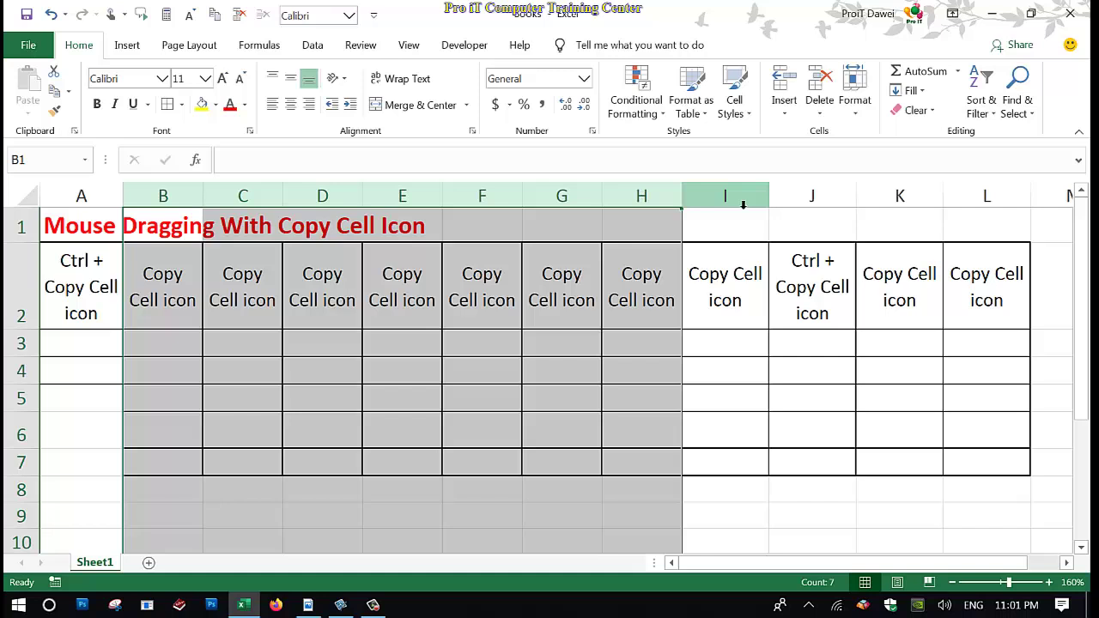
pyautogui.click(644, 365)
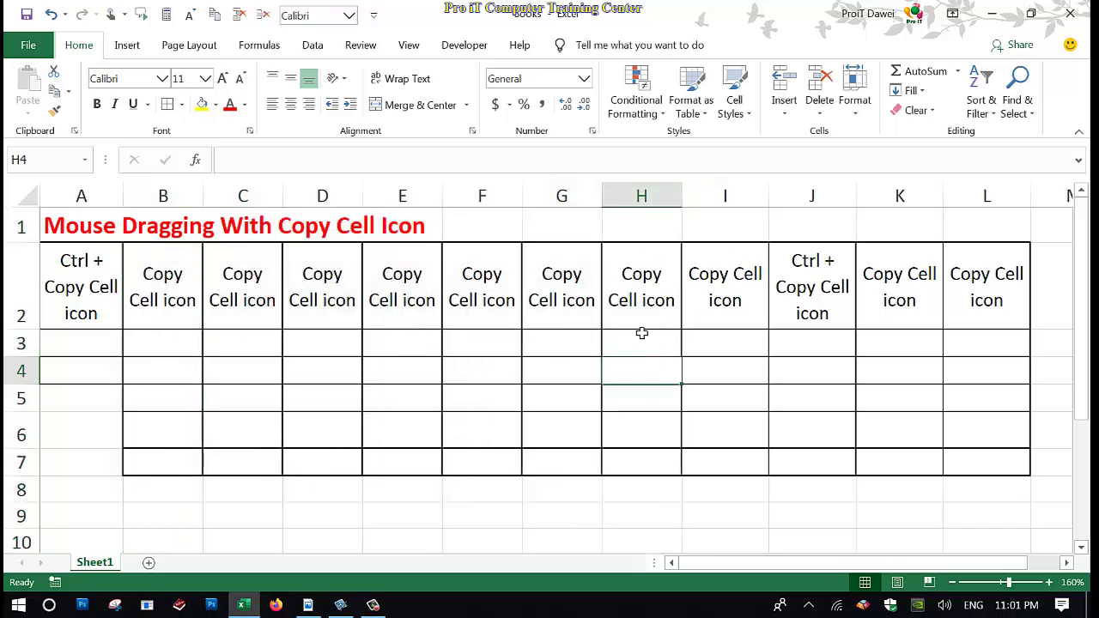
# Step: Apply the cell borders to A4:A7 as well and enter 1 in cell A3
pyautogui.moveTo(112, 381); pyautogui.dragTo(108, 464)
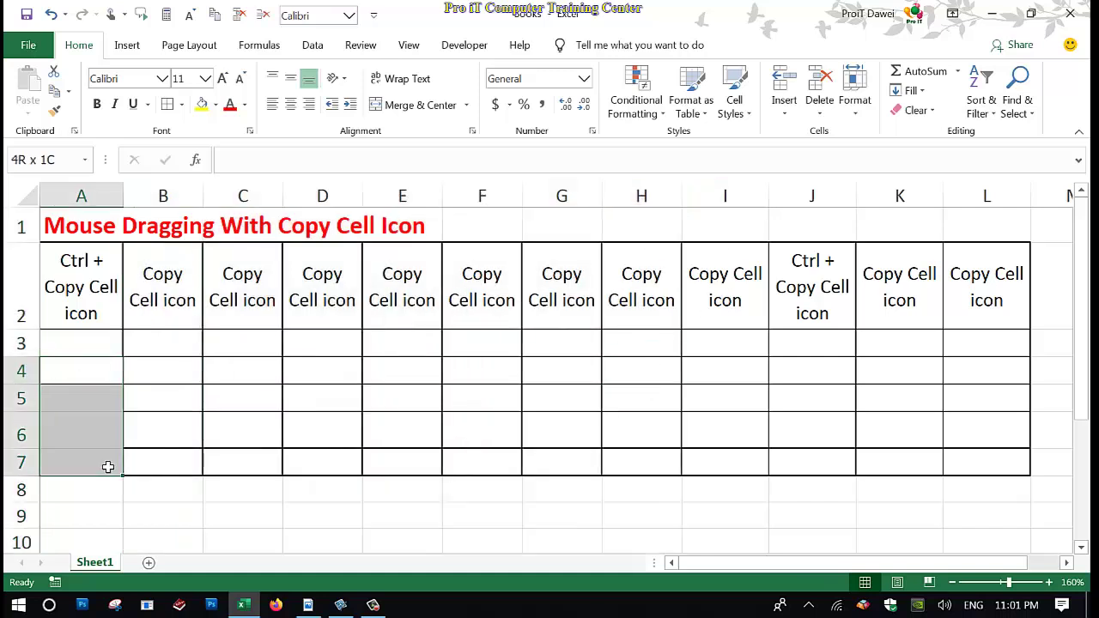
pyautogui.click(89, 345)
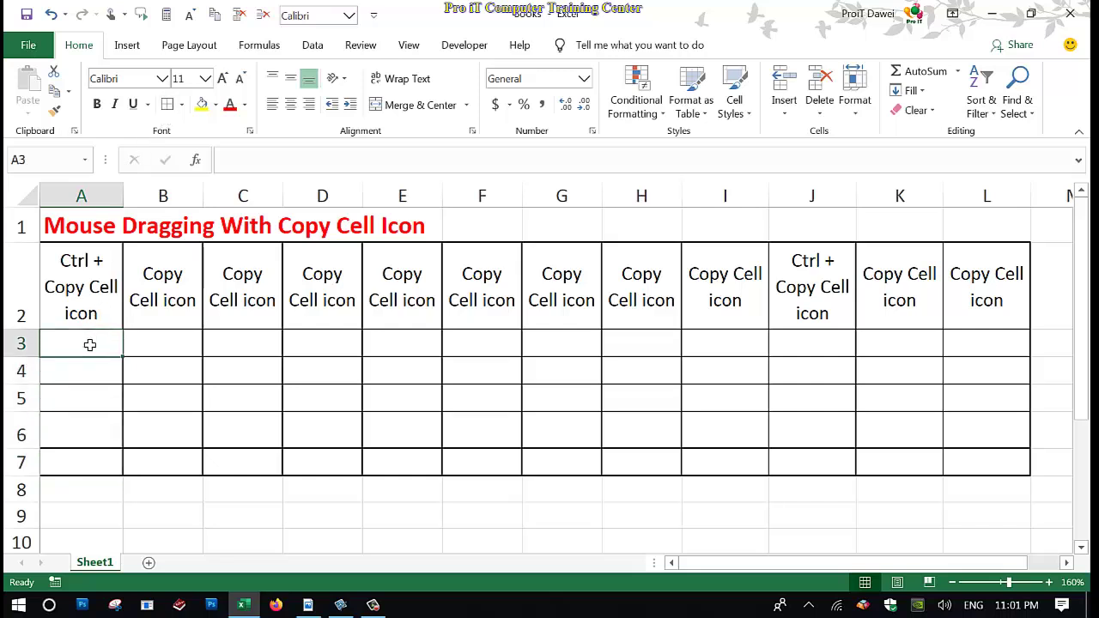
pyautogui.write('1')
pyautogui.click(93, 368)
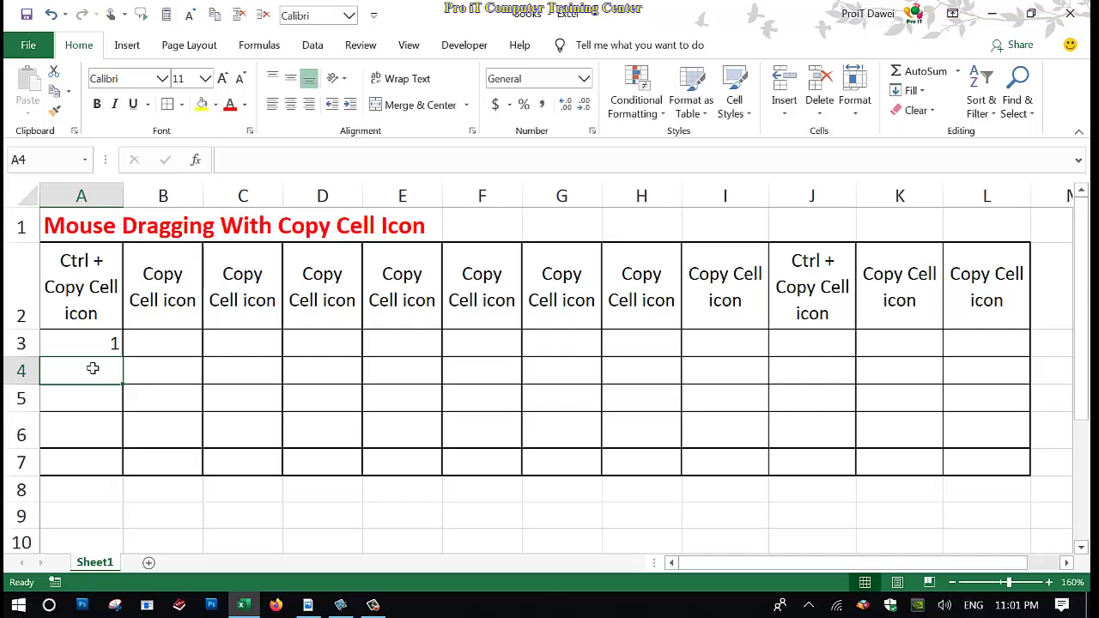
pyautogui.click(108, 345)
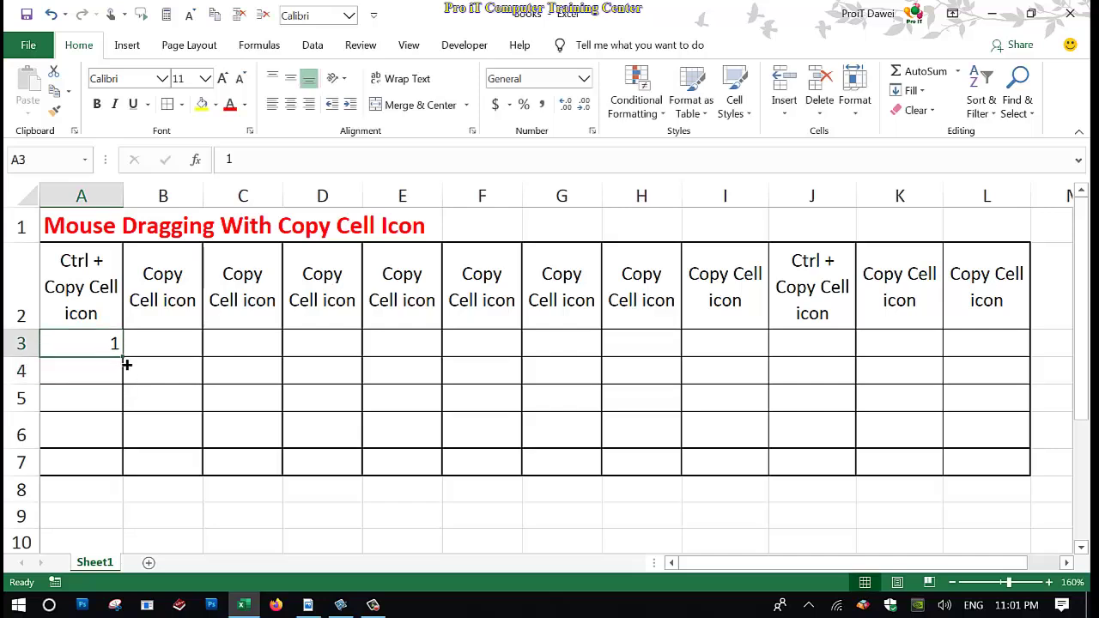
# Step: Switch to Snagit Editor to review the diagram on mouse dragging with the copy cell icon, and return to the Excel worksheet
pyautogui.click(341, 607)
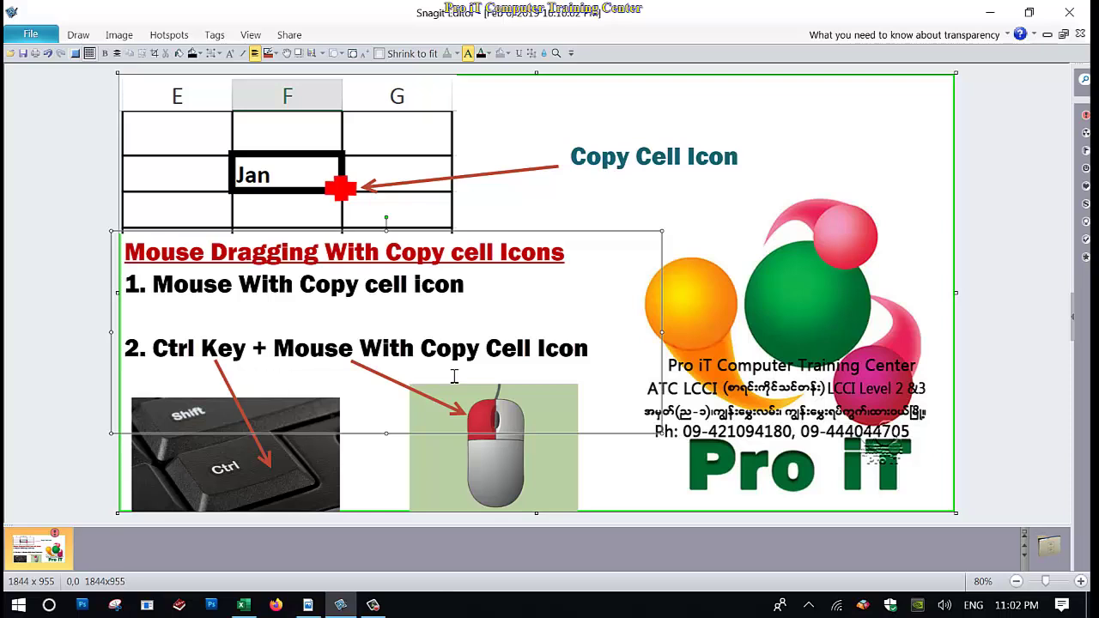
pyautogui.click(243, 605)
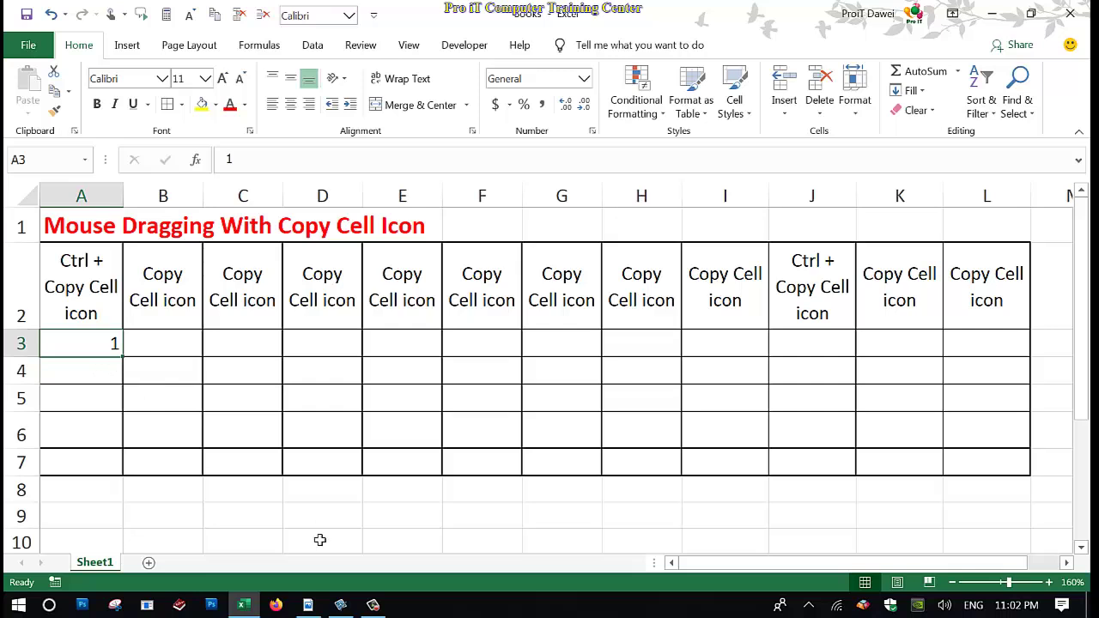
pyautogui.click(341, 605)
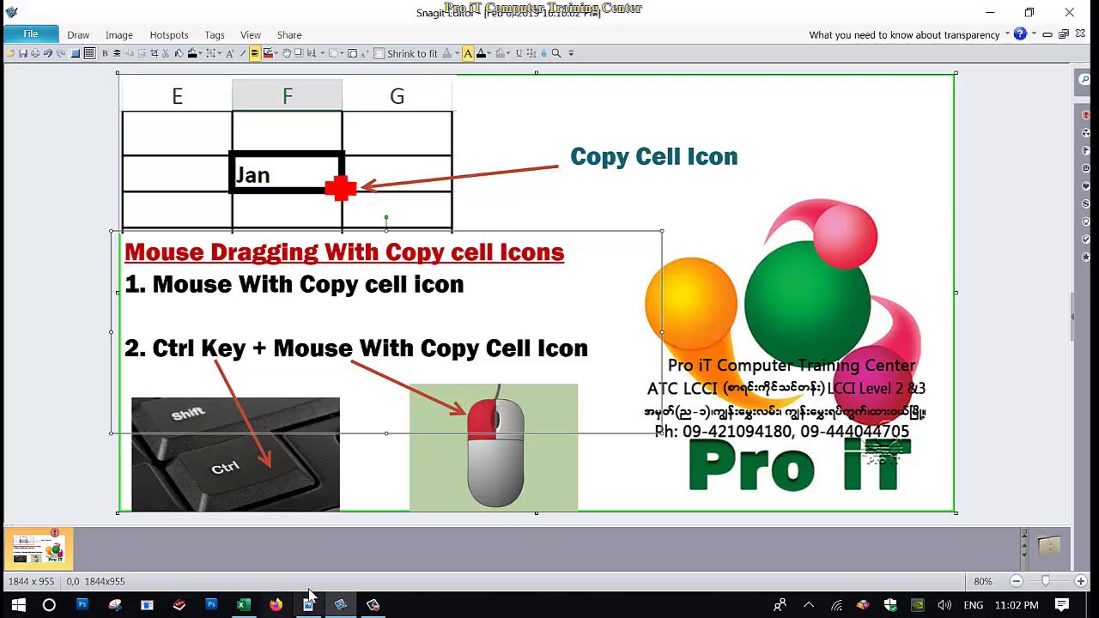
pyautogui.click(243, 604)
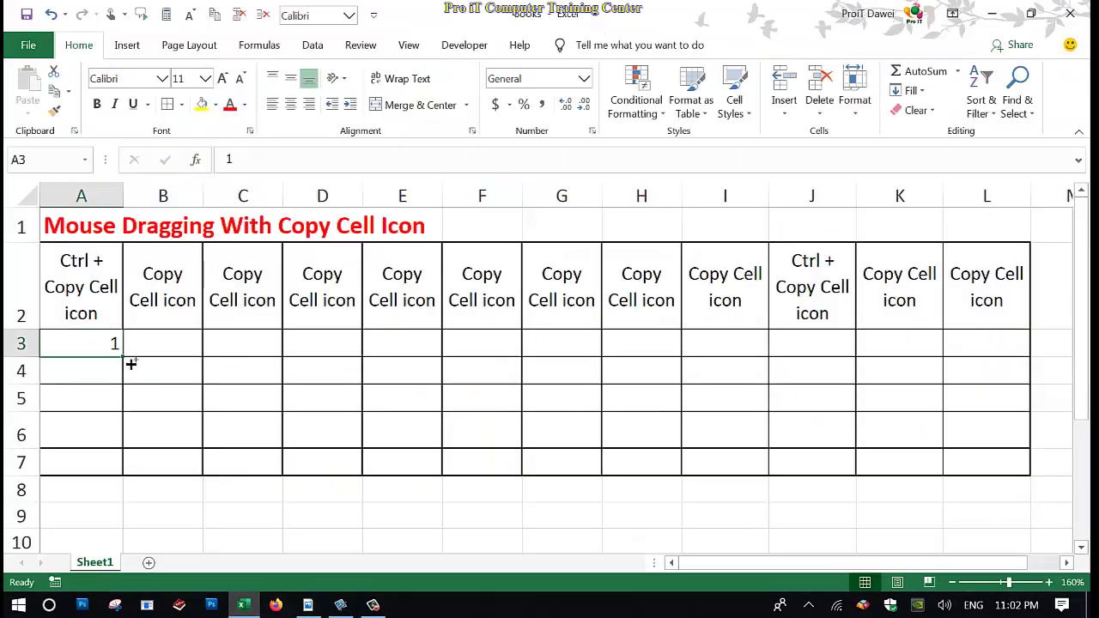
# Step: Fill an increasing number series from A3 down to A53, running from 1 to 51
pyautogui.moveTo(127, 367); pyautogui.dragTo(119, 450)
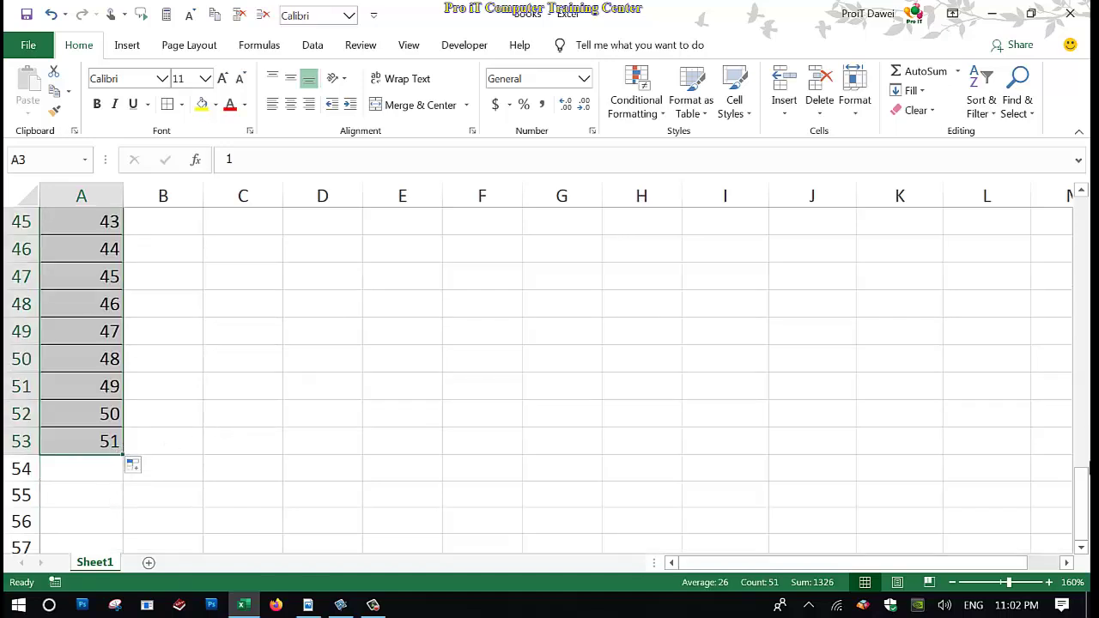
pyautogui.moveTo(1083, 503); pyautogui.dragTo(1084, 211)
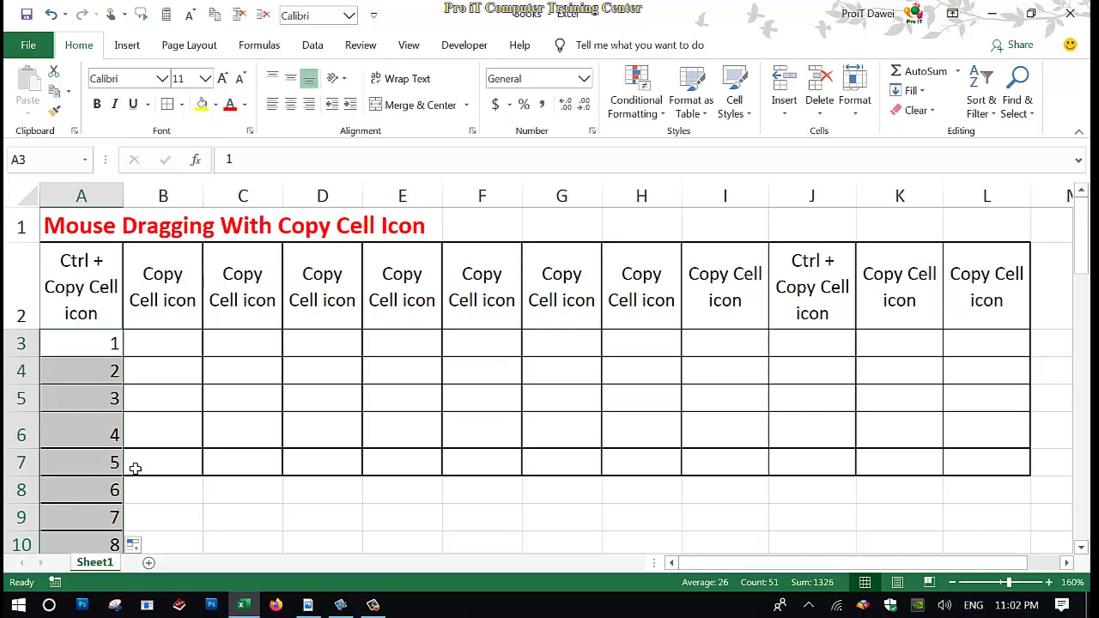
# Step: Enter 1st in cell B3
pyautogui.click(186, 353)
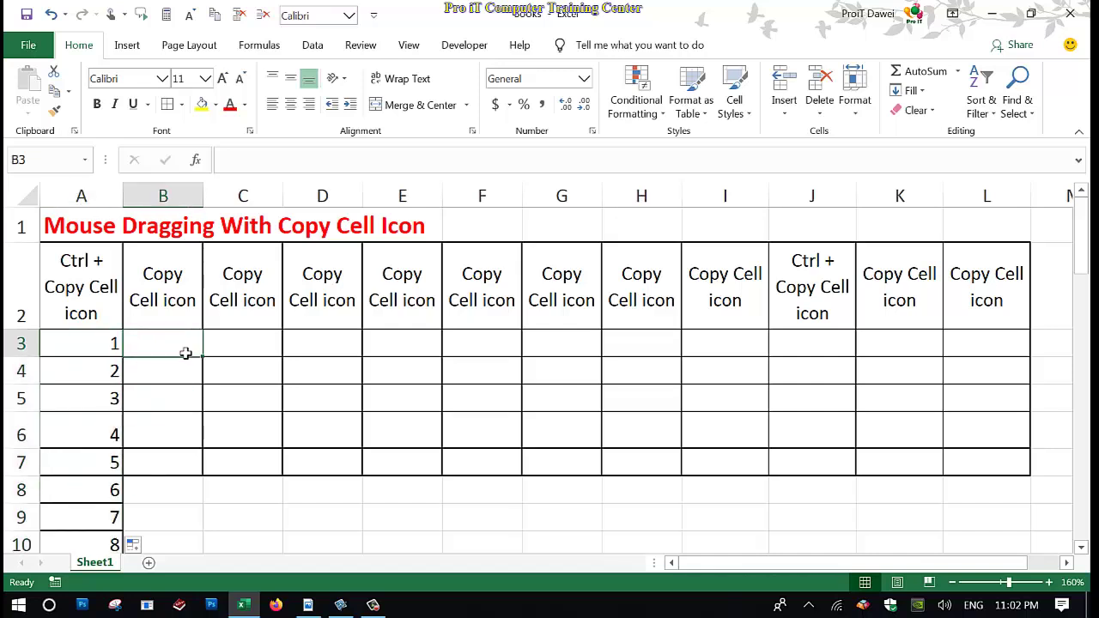
pyautogui.write('1')
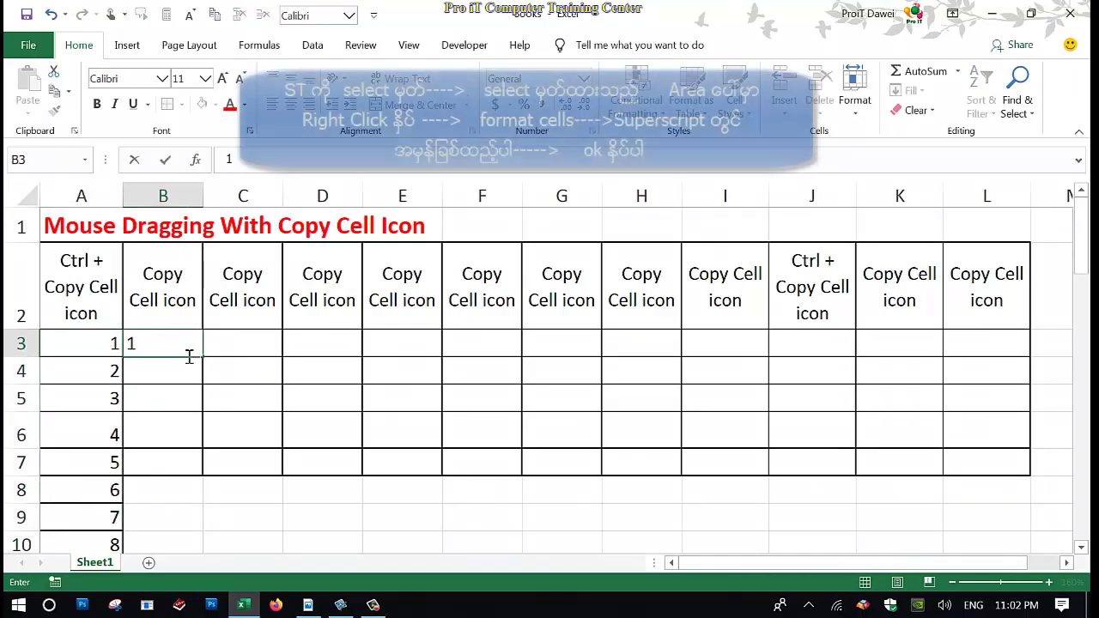
pyautogui.write('st')
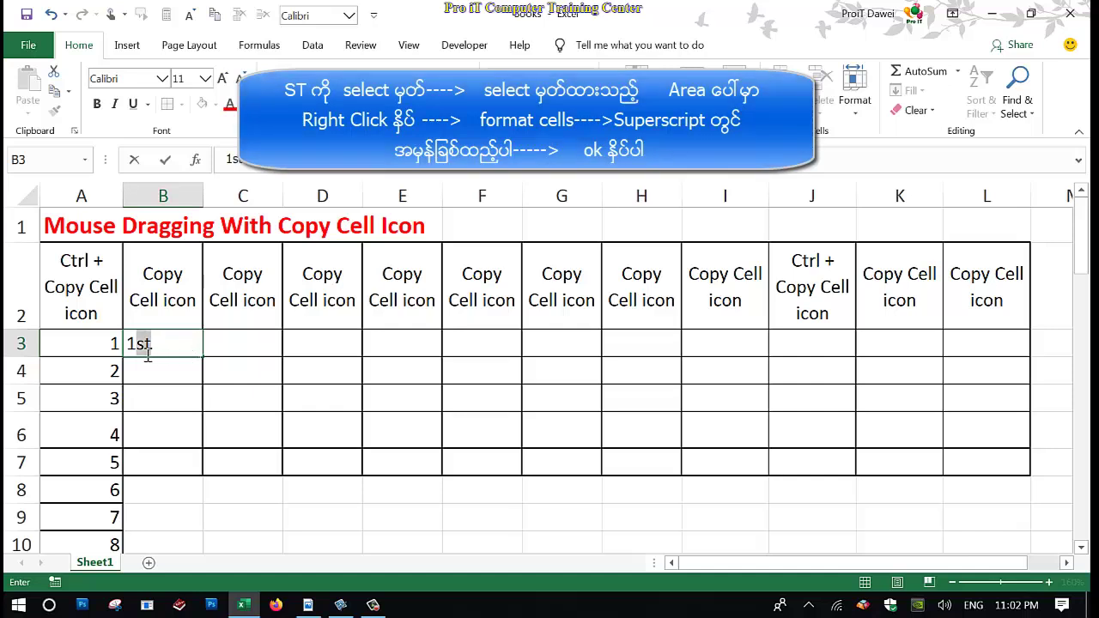
# Step: Format only the letters "st" in cell B3 as superscript and commit the entry
pyautogui.click(147, 355)
pyautogui.moveTo(136, 354); pyautogui.dragTo(162, 352)
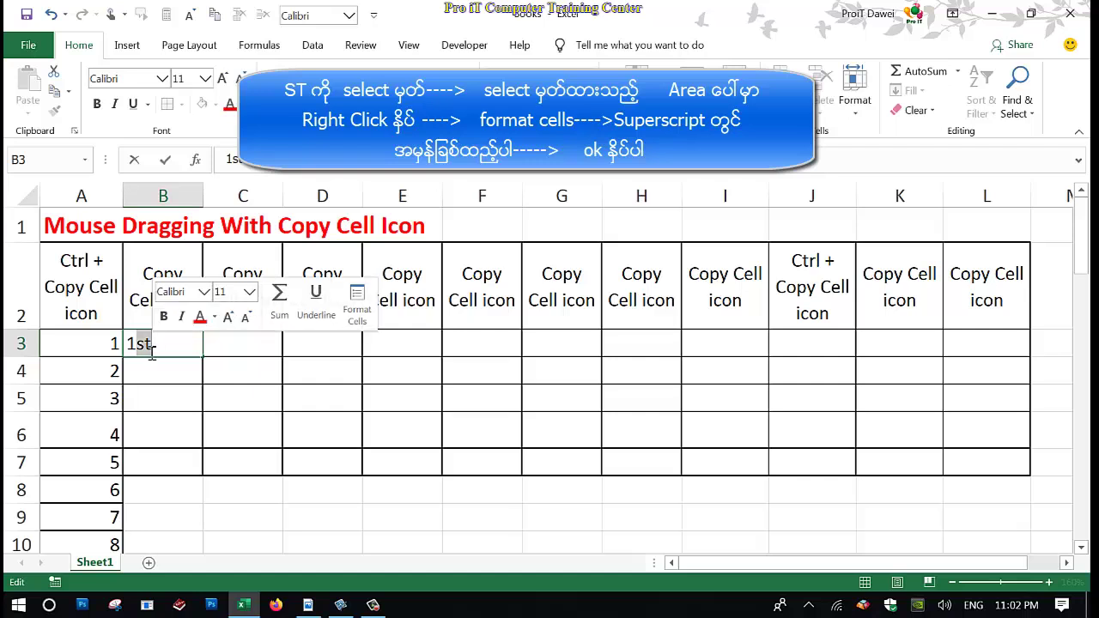
pyautogui.rightClick(147, 348)
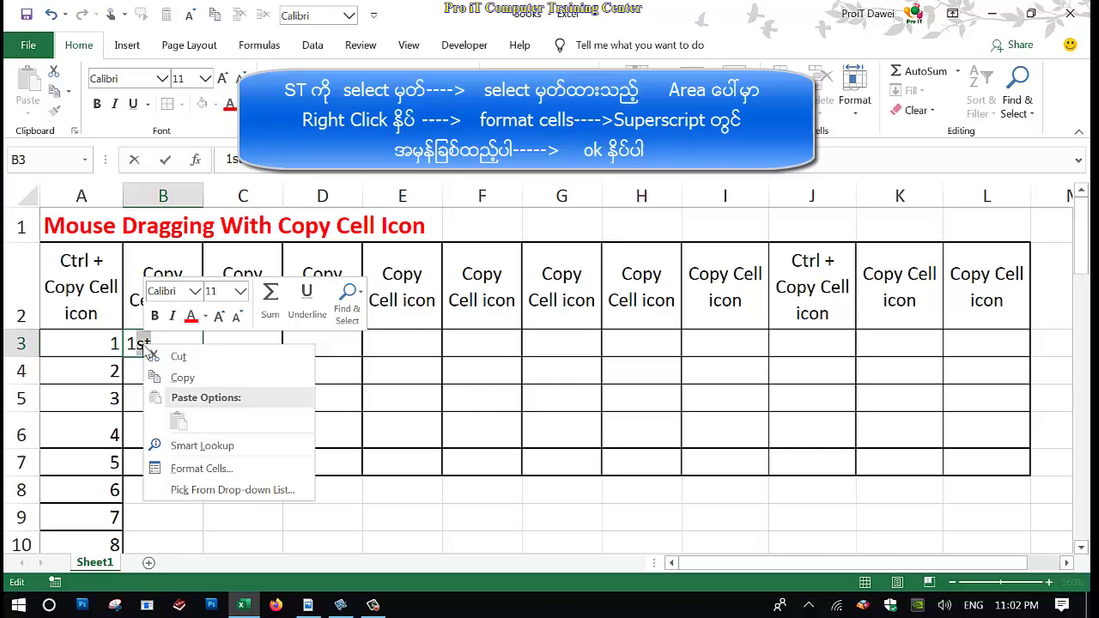
pyautogui.click(197, 471)
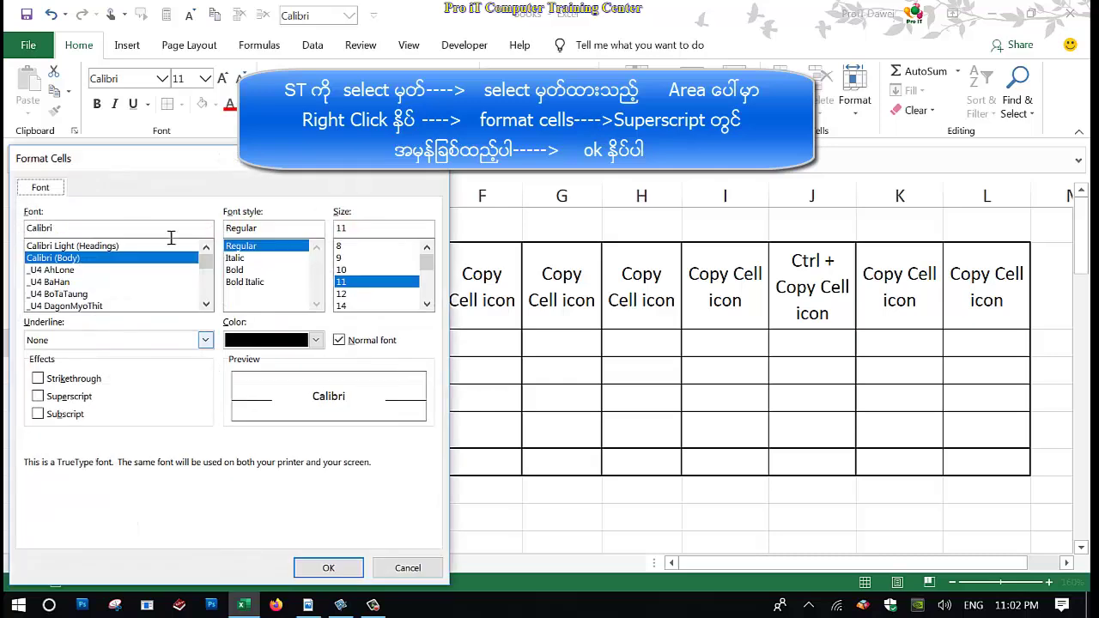
pyautogui.moveTo(148, 163); pyautogui.dragTo(382, 203)
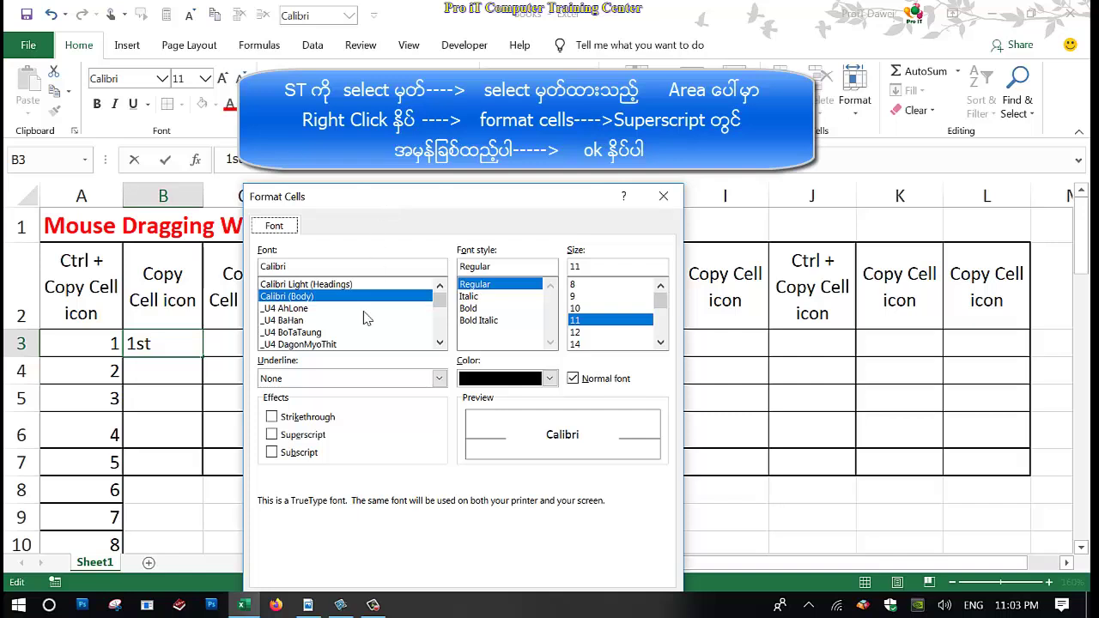
pyautogui.click(273, 435)
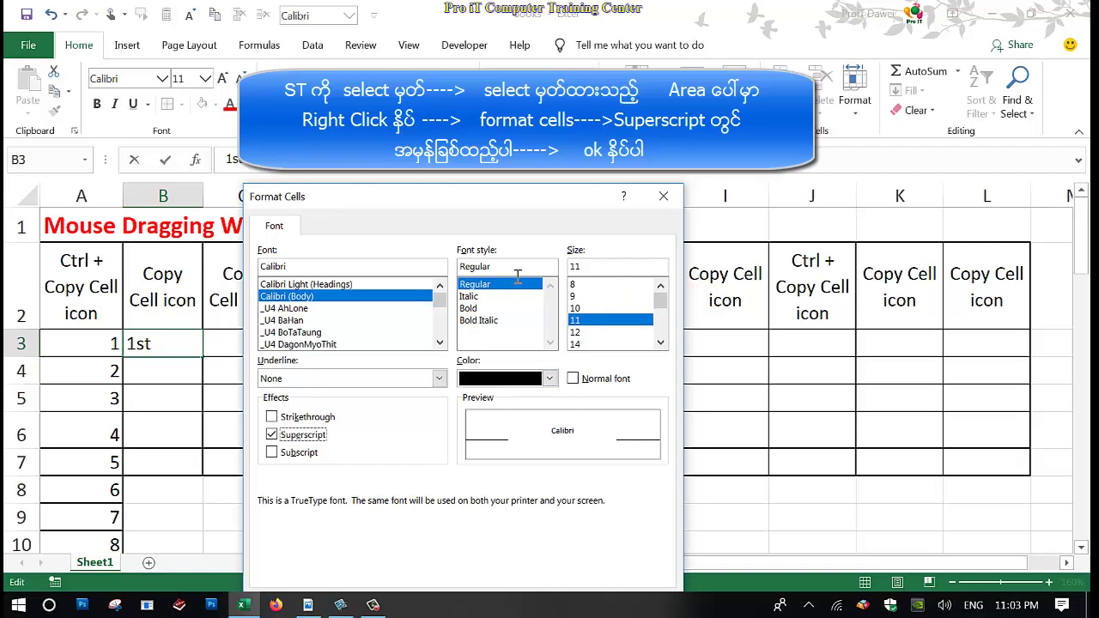
pyautogui.moveTo(495, 210); pyautogui.dragTo(501, 155)
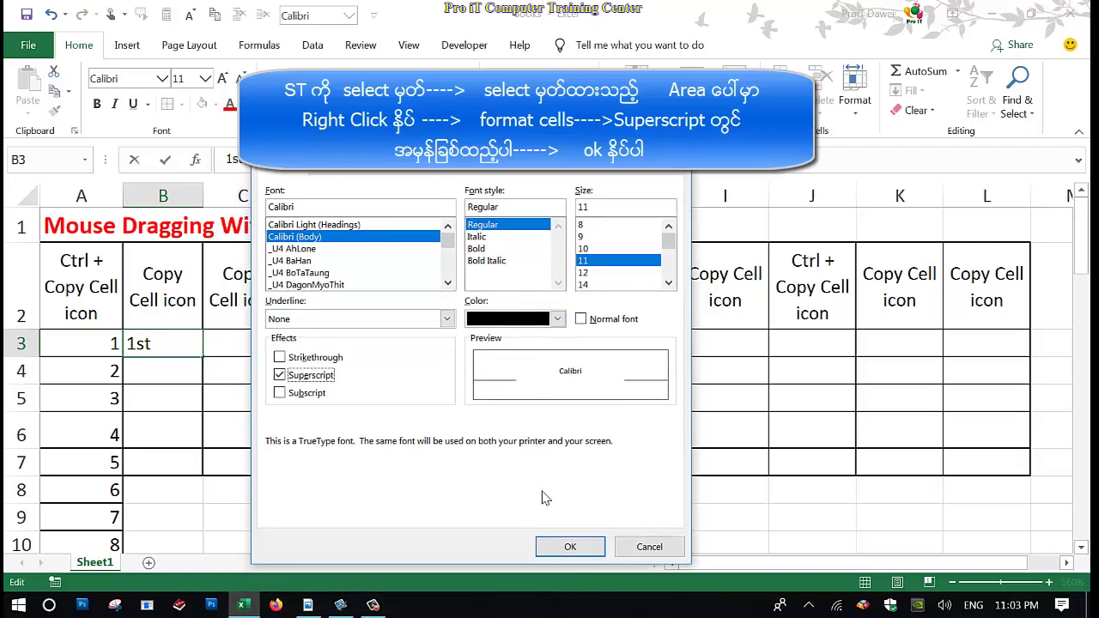
pyautogui.click(567, 541)
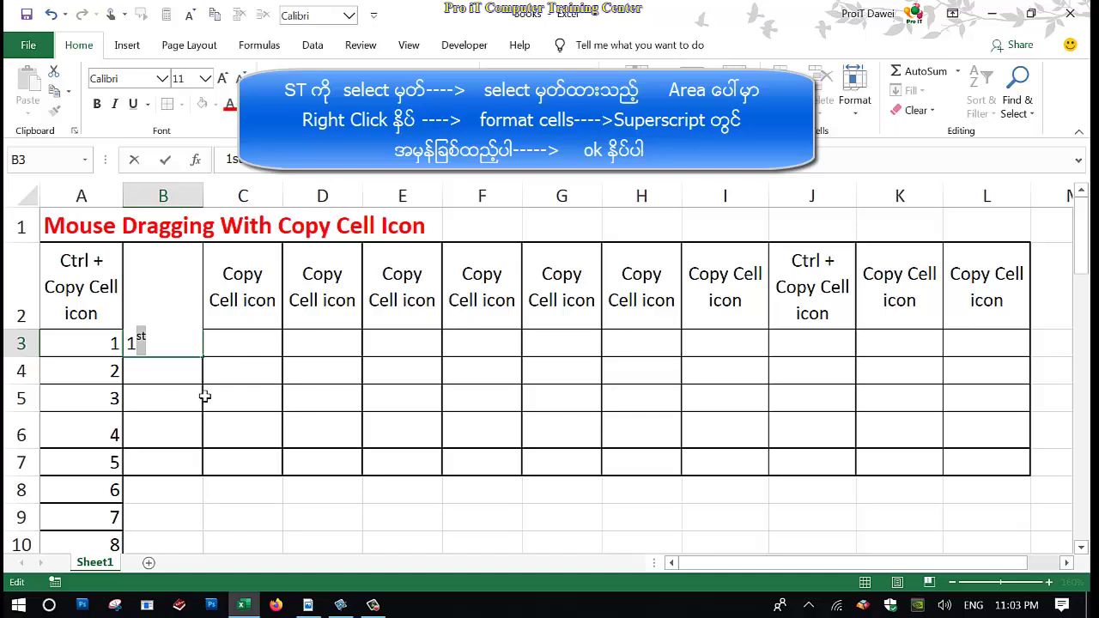
pyautogui.click(269, 384)
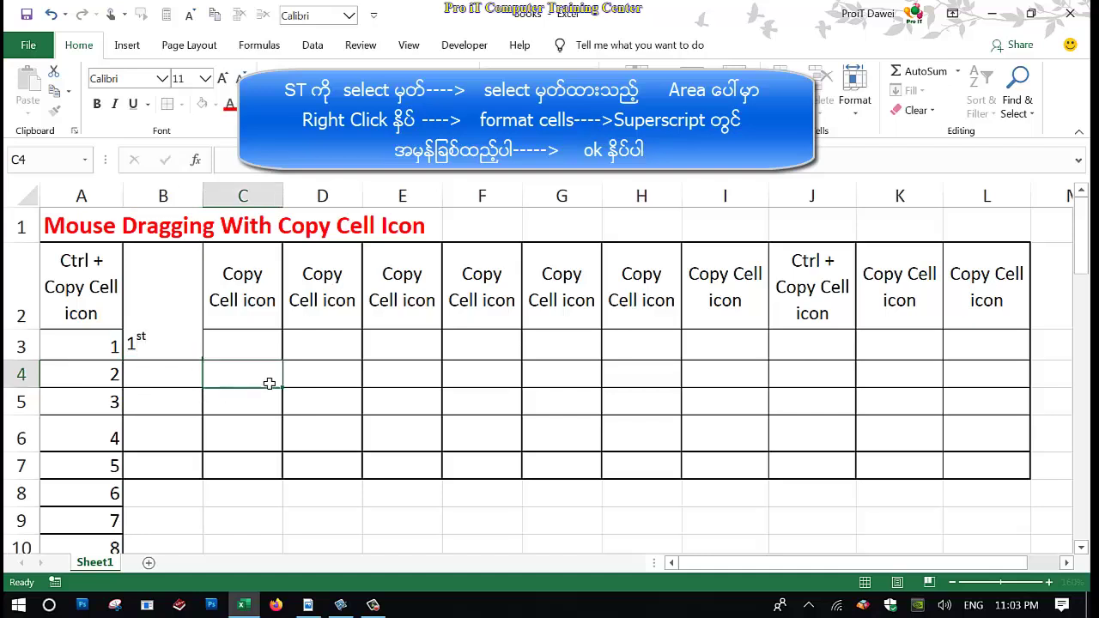
# Step: Fill the superscript ordinal series from B3 down to B53, running from 1st to 51st
pyautogui.click(166, 358)
pyautogui.moveTo(203, 362); pyautogui.dragTo(185, 547)
pyautogui.moveTo(182, 504); pyautogui.dragTo(181, 503)
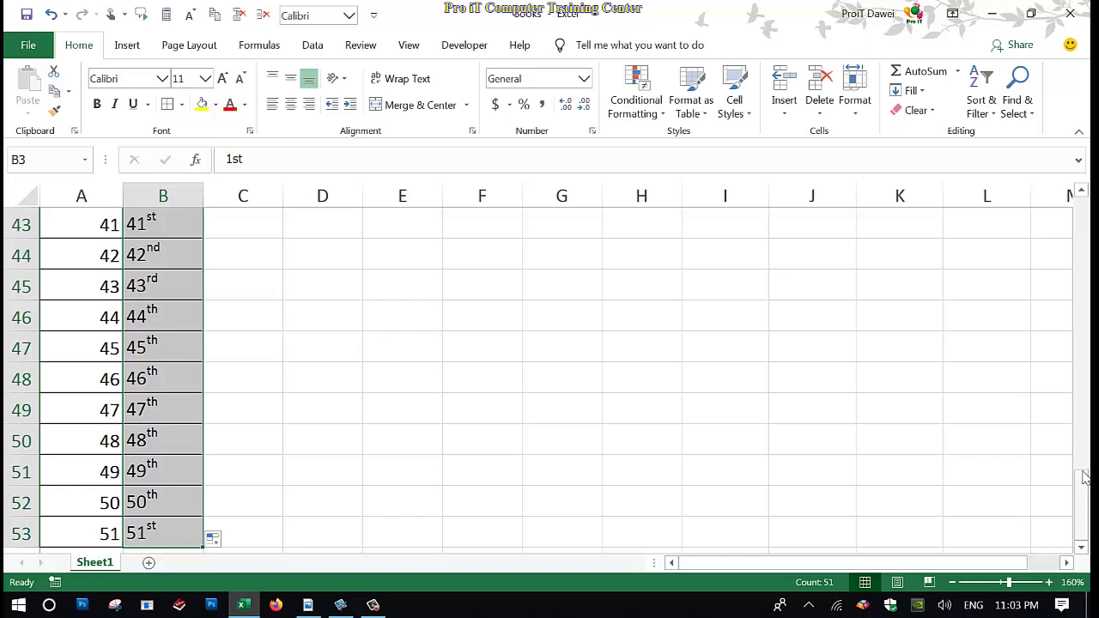
pyautogui.moveTo(1085, 478); pyautogui.dragTo(1084, 215)
pyautogui.moveTo(280, 176); pyautogui.dragTo(280, 348)
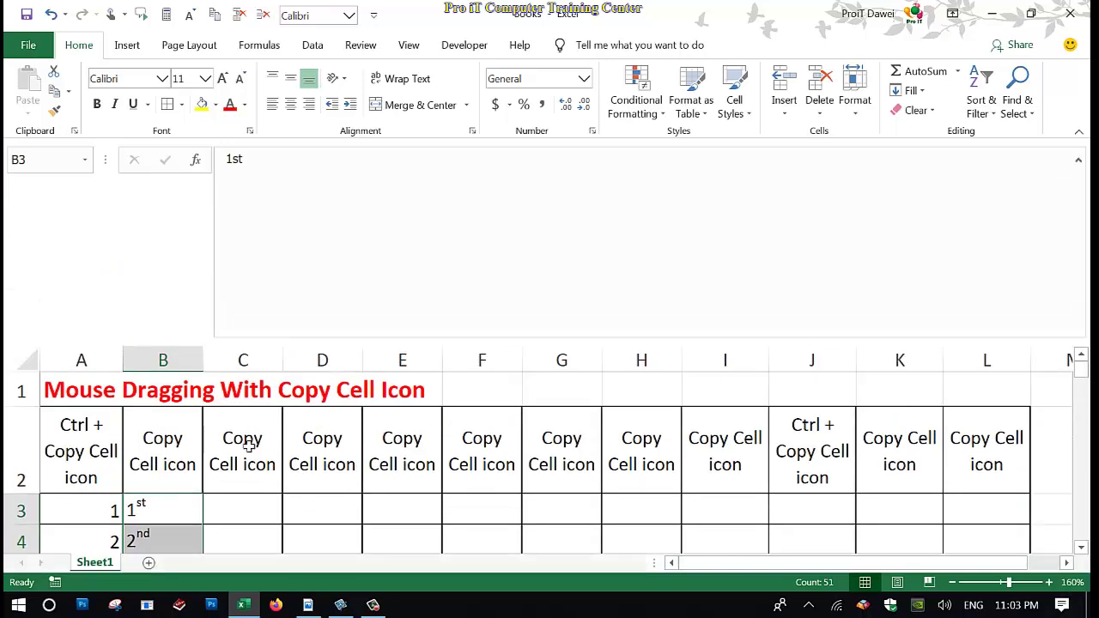
pyautogui.click(1027, 344)
pyautogui.click(1018, 310)
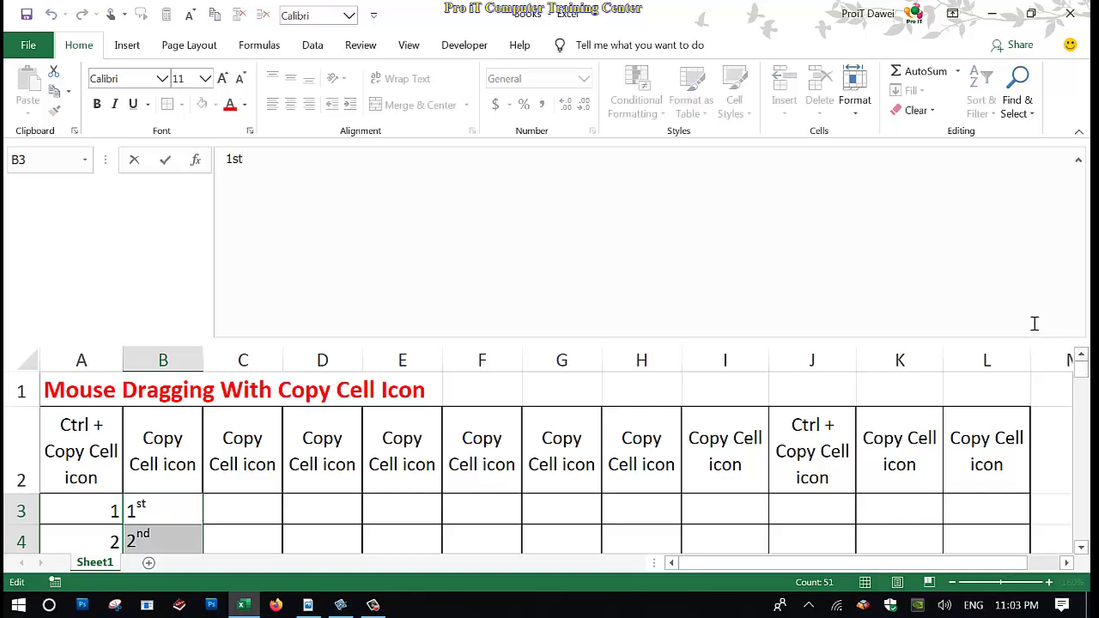
pyautogui.moveTo(241, 343); pyautogui.dragTo(243, 196)
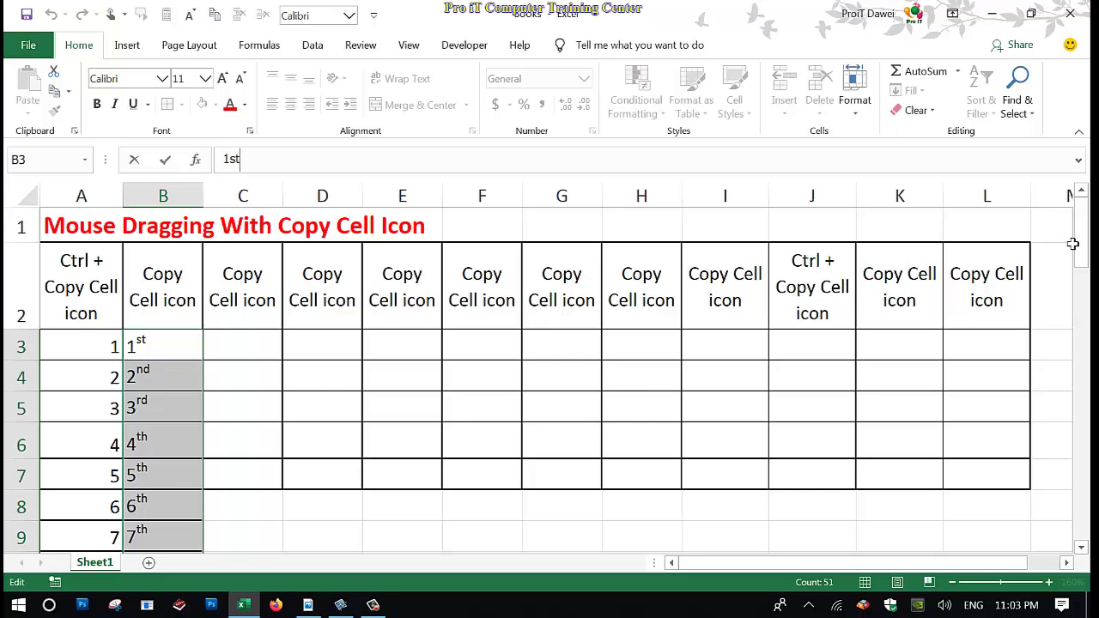
pyautogui.scroll(-1, 1083, 245)
pyautogui.click(644, 382)
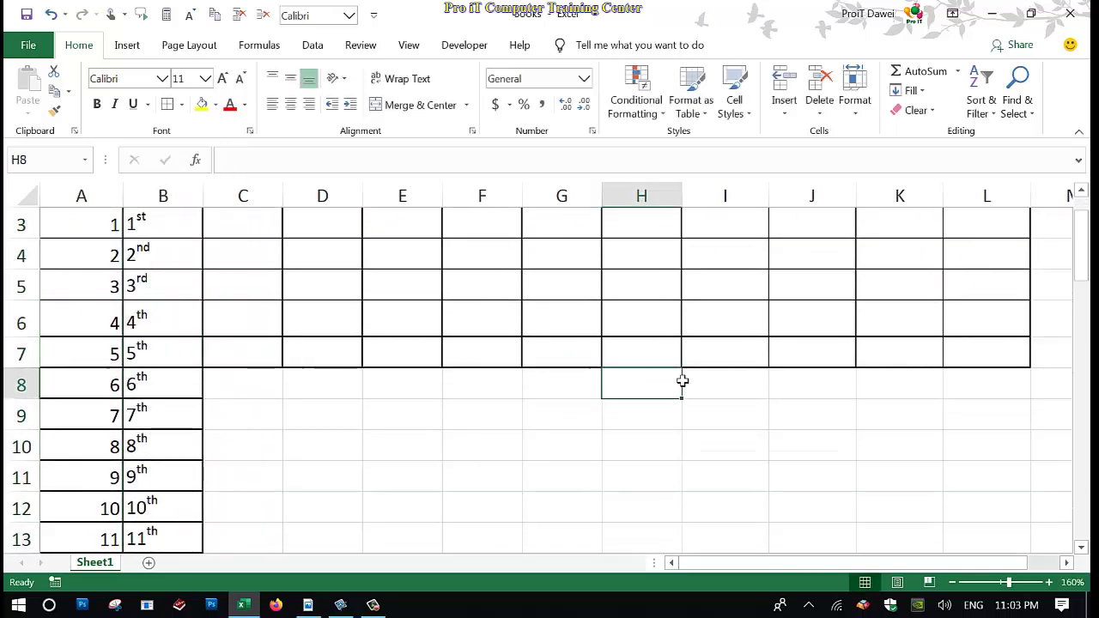
pyautogui.moveTo(351, 298); pyautogui.dragTo(327, 258)
pyautogui.click(152, 354)
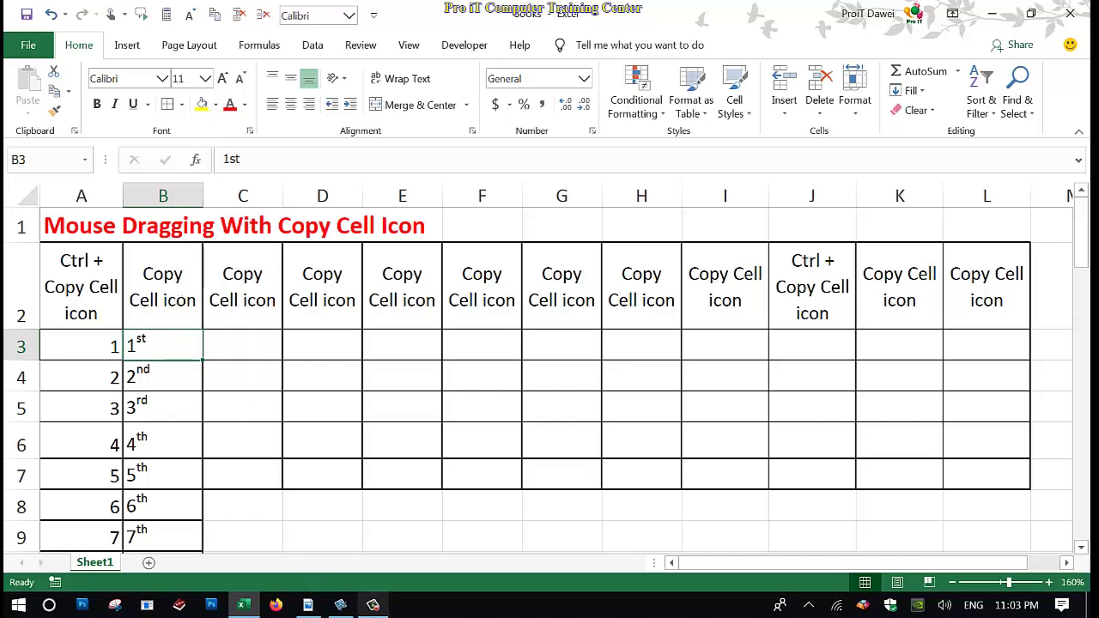
# Step: Switch to Snagit Editor to review the Ctrl key and mouse dragging diagram, and return to the Excel worksheet
pyautogui.click(340, 604)
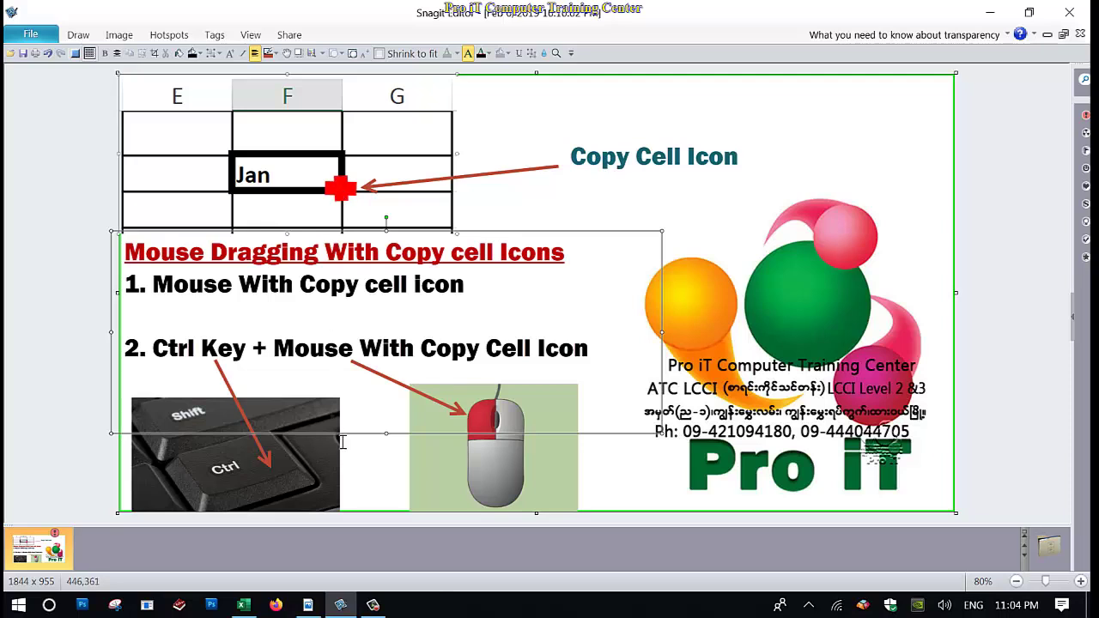
pyautogui.click(372, 606)
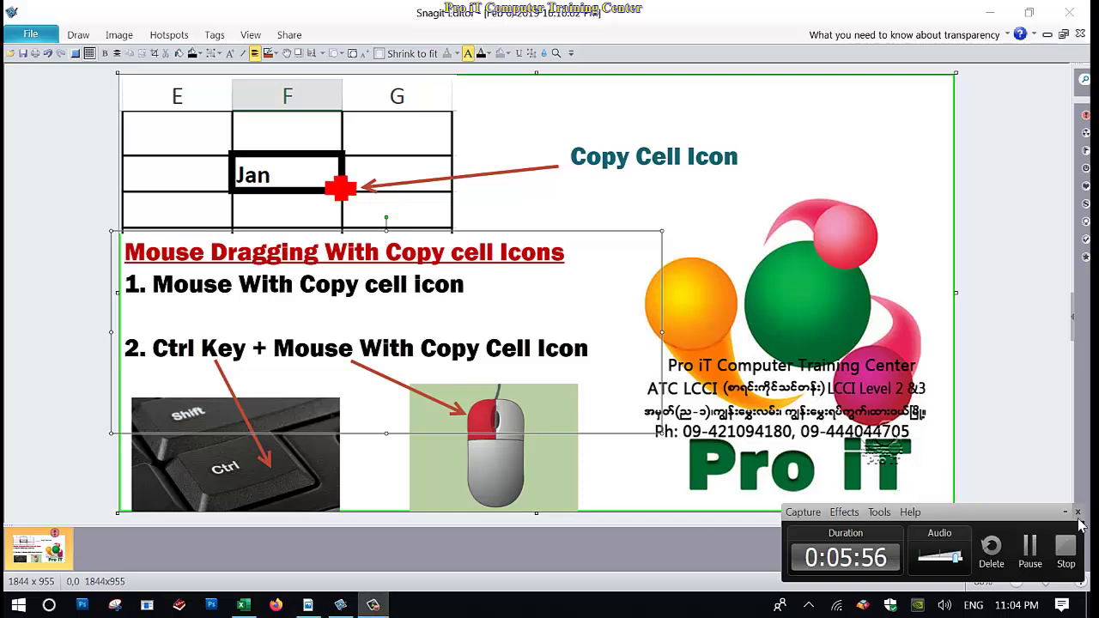
pyautogui.click(308, 604)
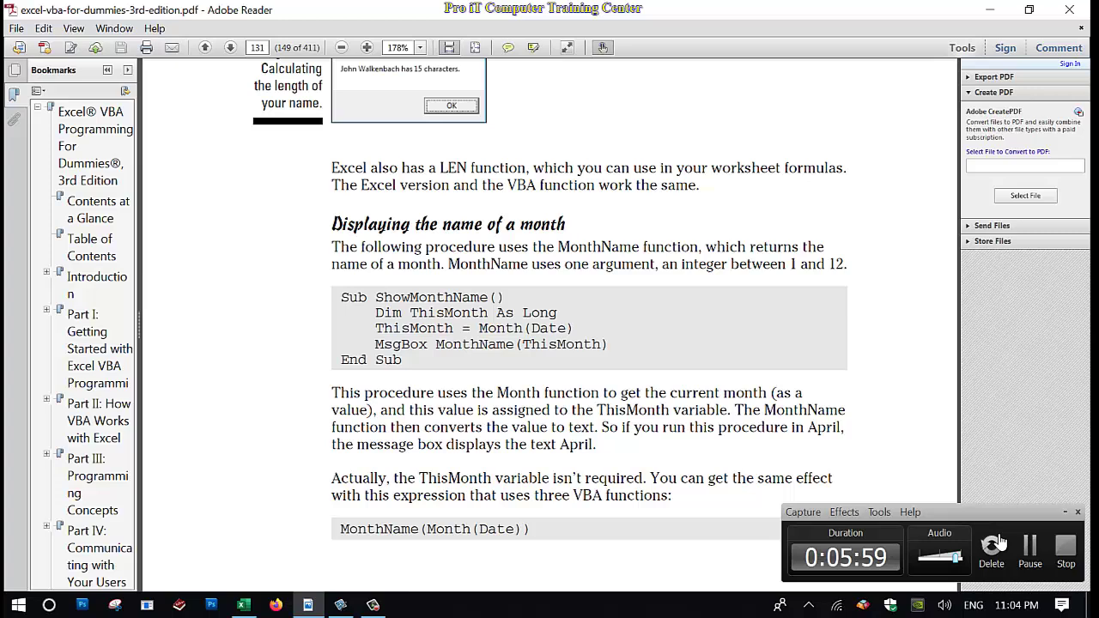
pyautogui.click(1065, 512)
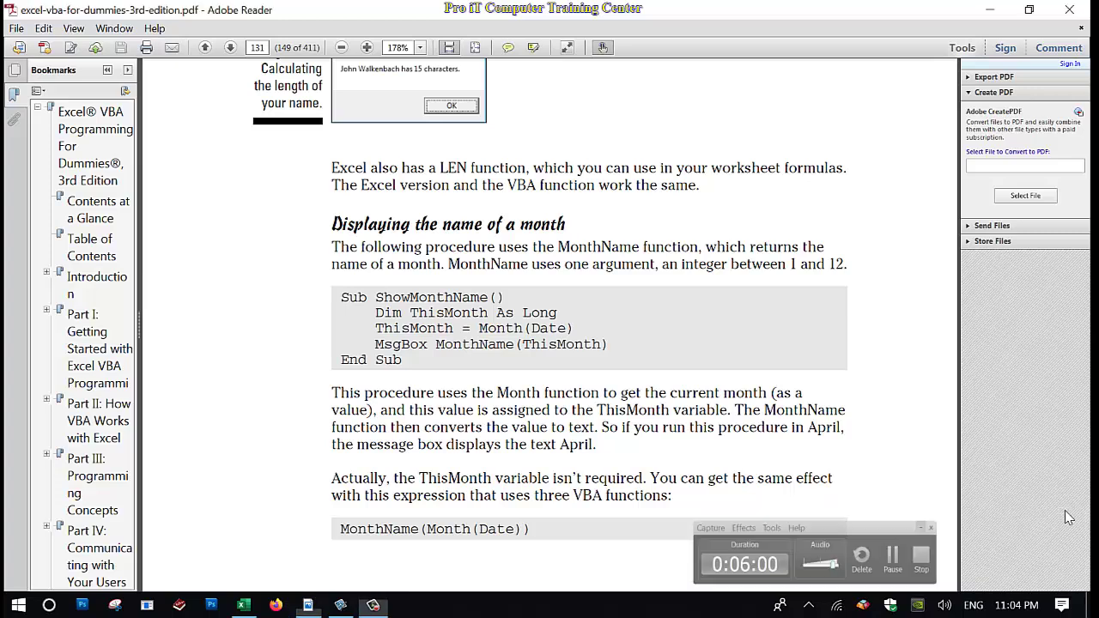
pyautogui.click(991, 10)
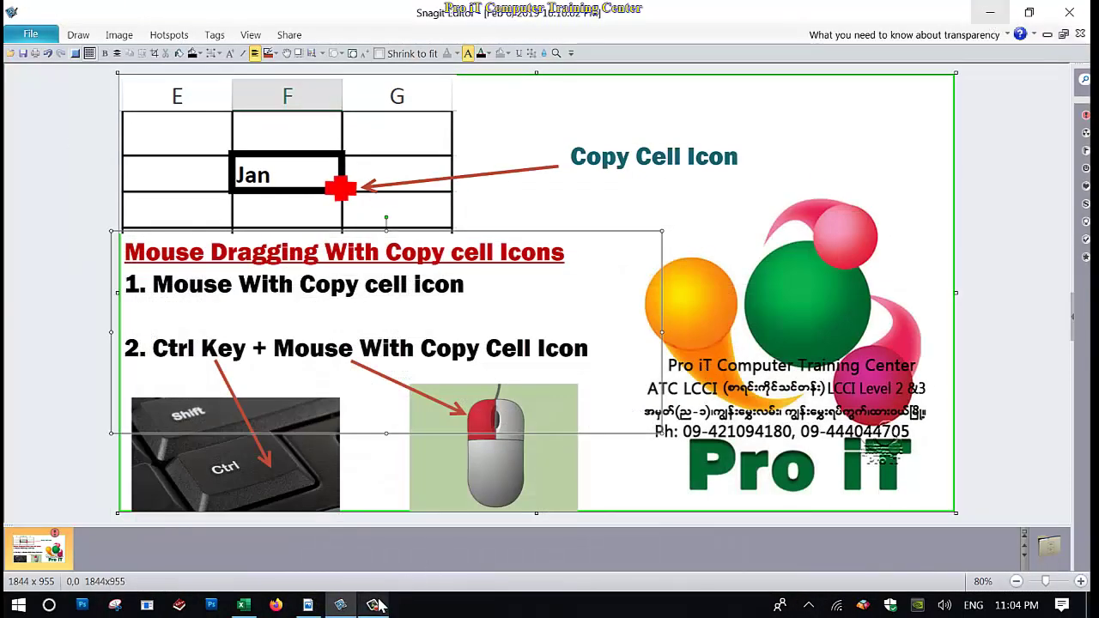
pyautogui.click(244, 606)
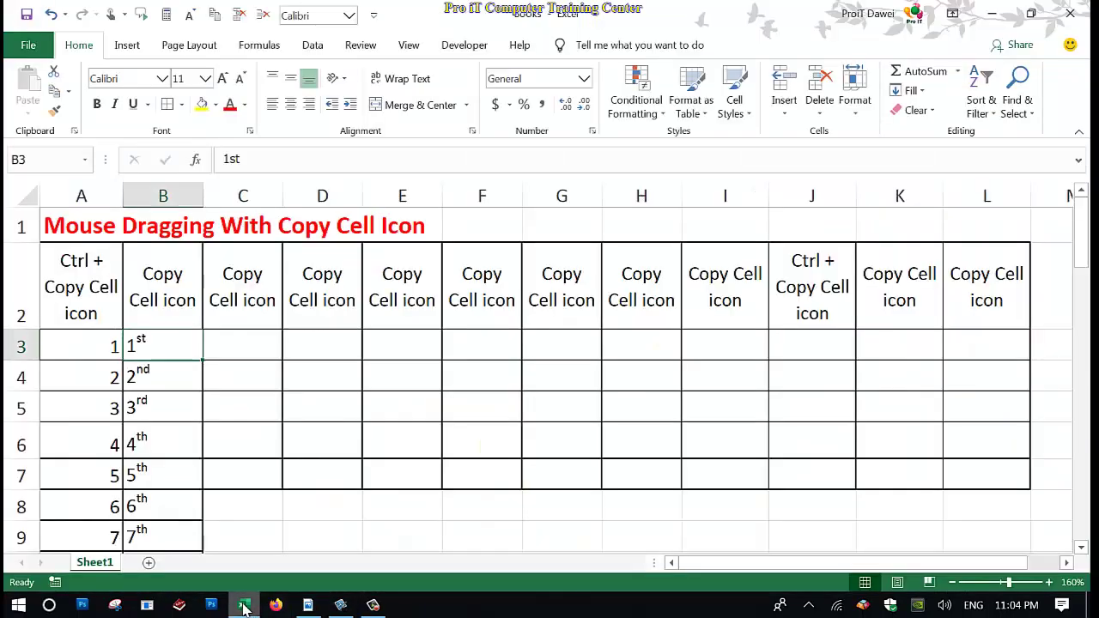
# Step: Enter 1st as plain text in cell C3
pyautogui.click(222, 348)
pyautogui.write('1')
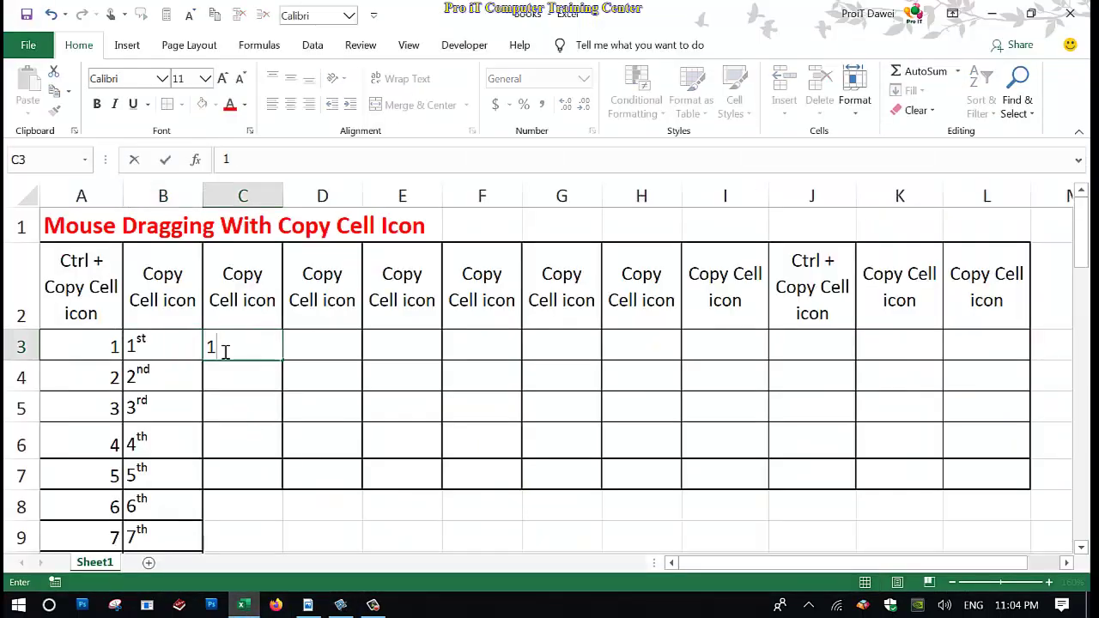
pyautogui.write('st')
pyautogui.click(256, 376)
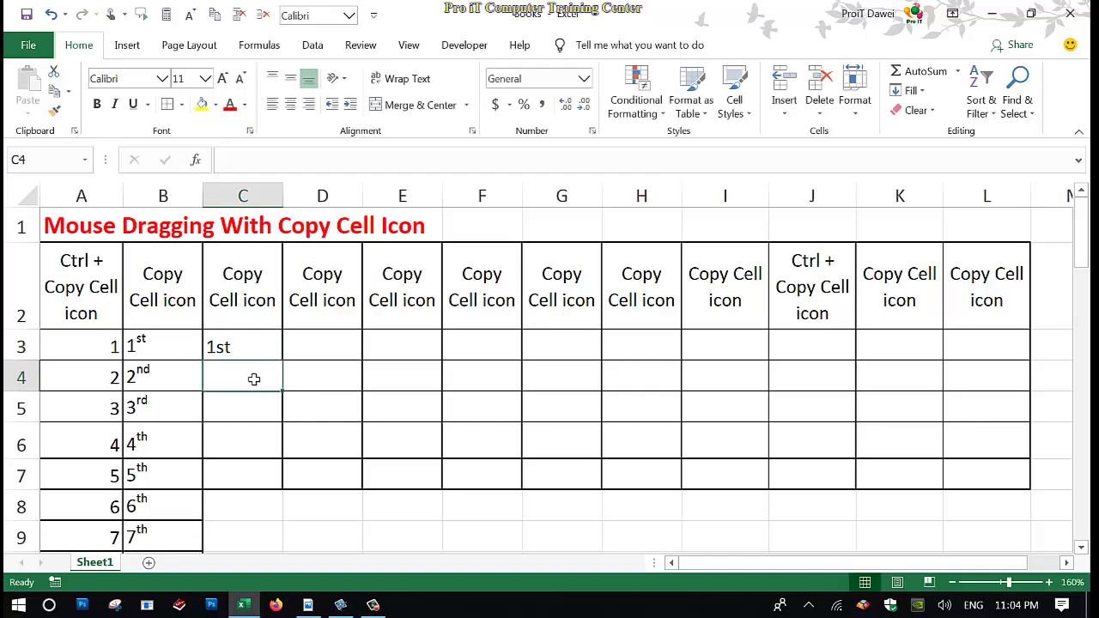
# Step: Fill the plain ordinal series from C3 down to C53, running from 1st to 51st
pyautogui.click(257, 351)
pyautogui.moveTo(289, 366); pyautogui.dragTo(233, 507)
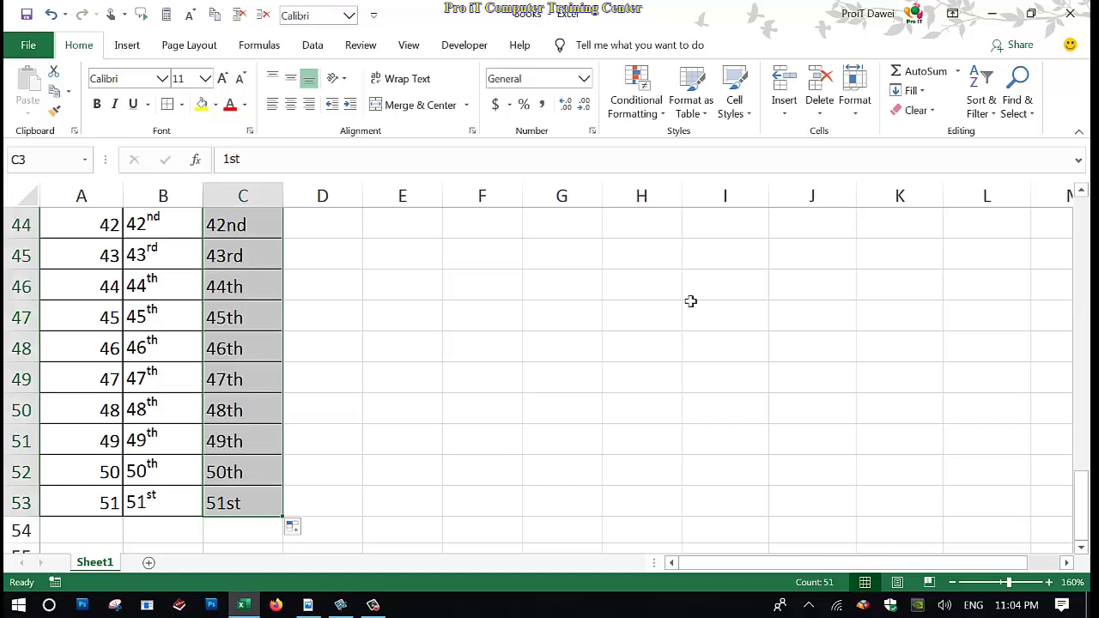
pyautogui.moveTo(1082, 507); pyautogui.dragTo(1079, 212)
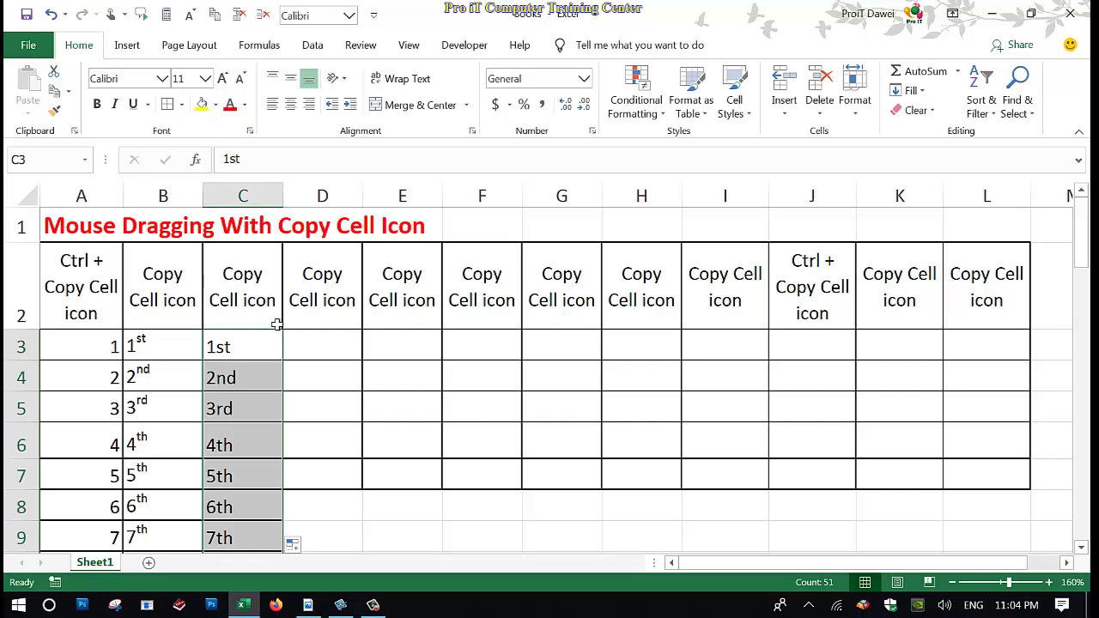
pyautogui.click(253, 351)
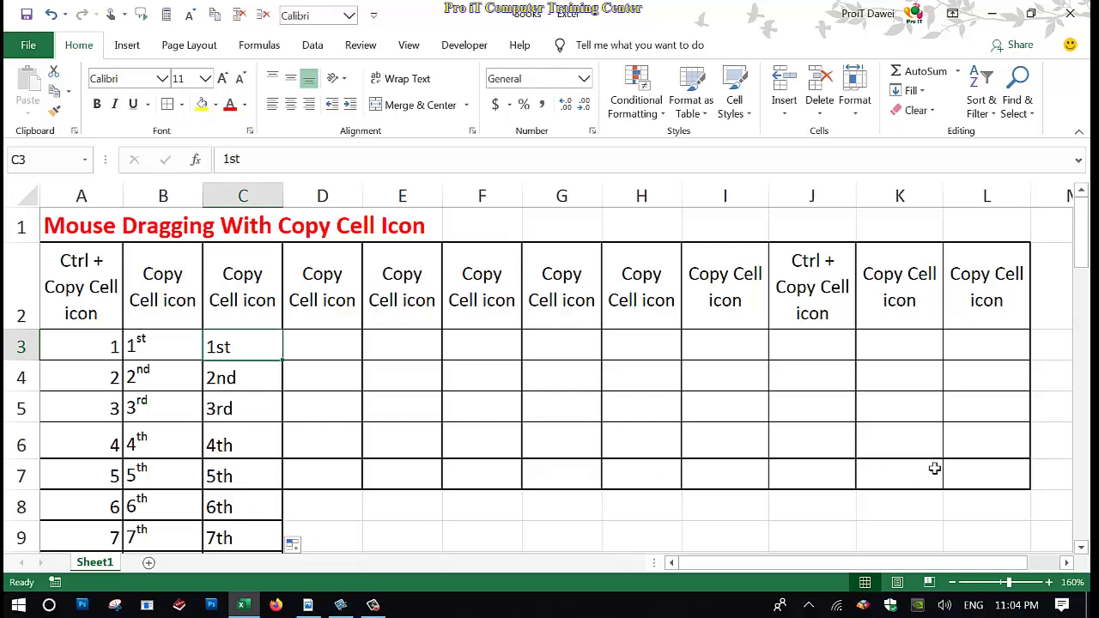
pyautogui.moveTo(1078, 273); pyautogui.dragTo(1086, 225)
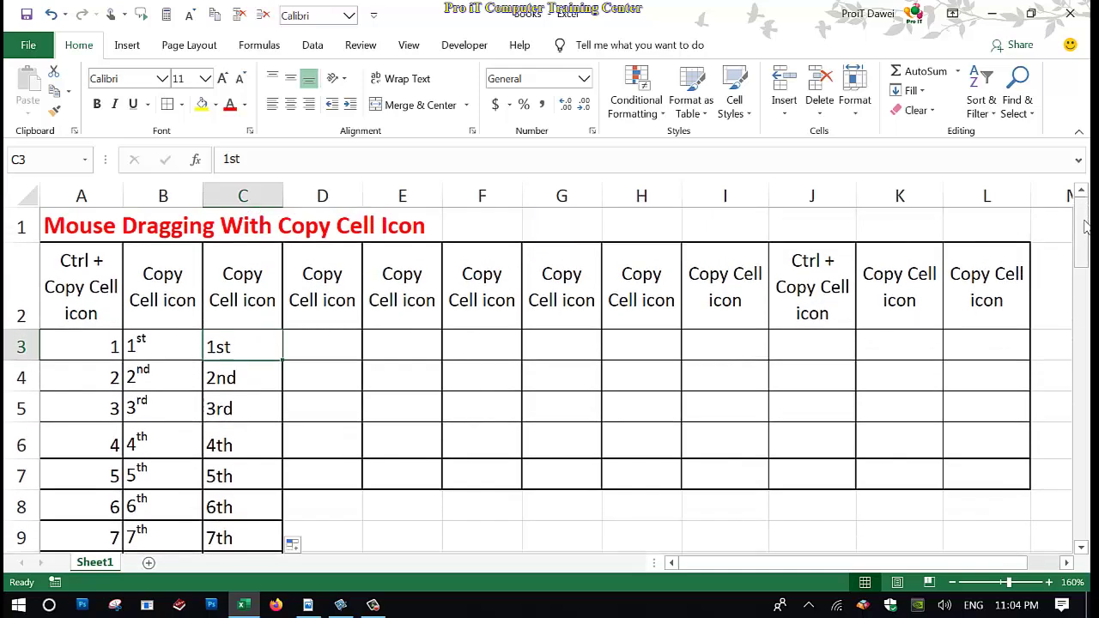
# Step: Enter Sunday in cell D3
pyautogui.click(336, 347)
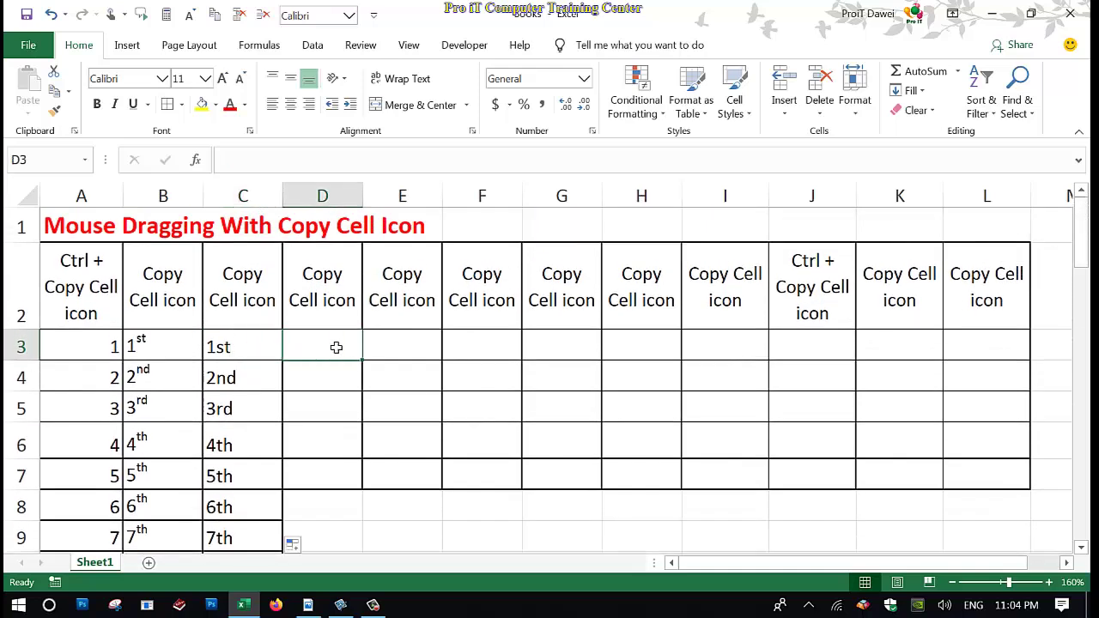
pyautogui.write('Sunday')
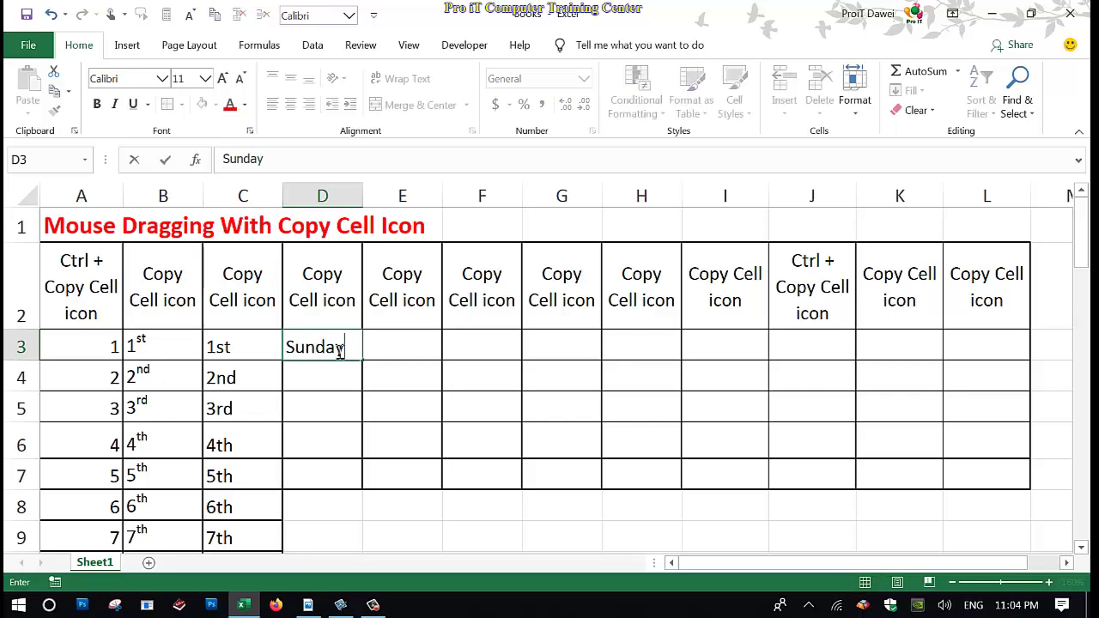
pyautogui.press('Return')
# Step: Fill the weekday series from D3 down to D53 and widen column D to fit Wednesday
pyautogui.click(341, 357)
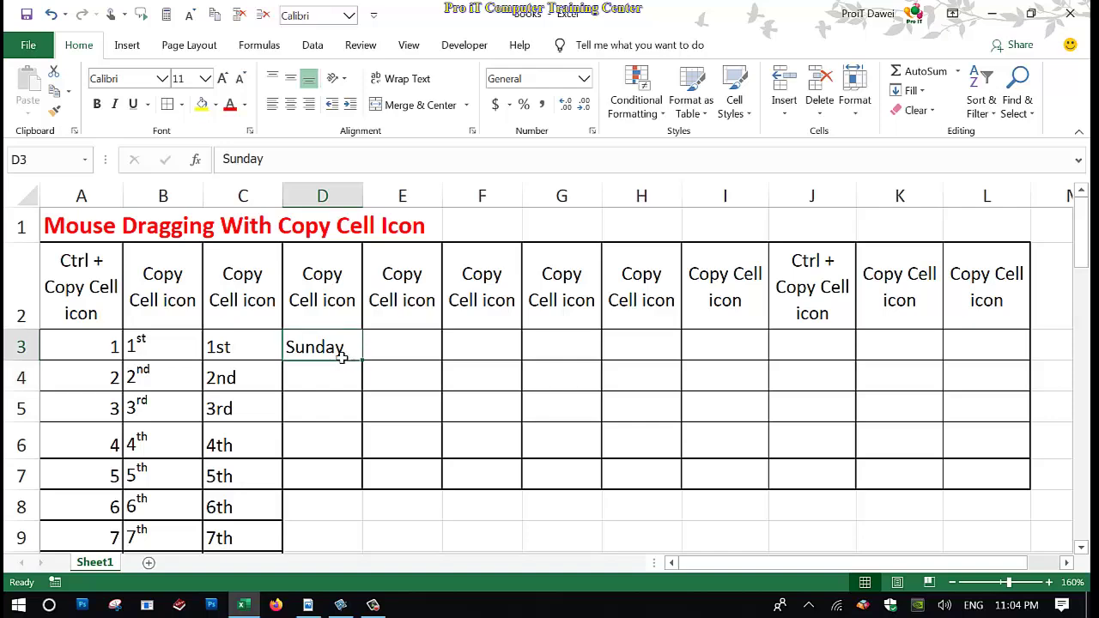
pyautogui.moveTo(368, 368); pyautogui.dragTo(334, 526)
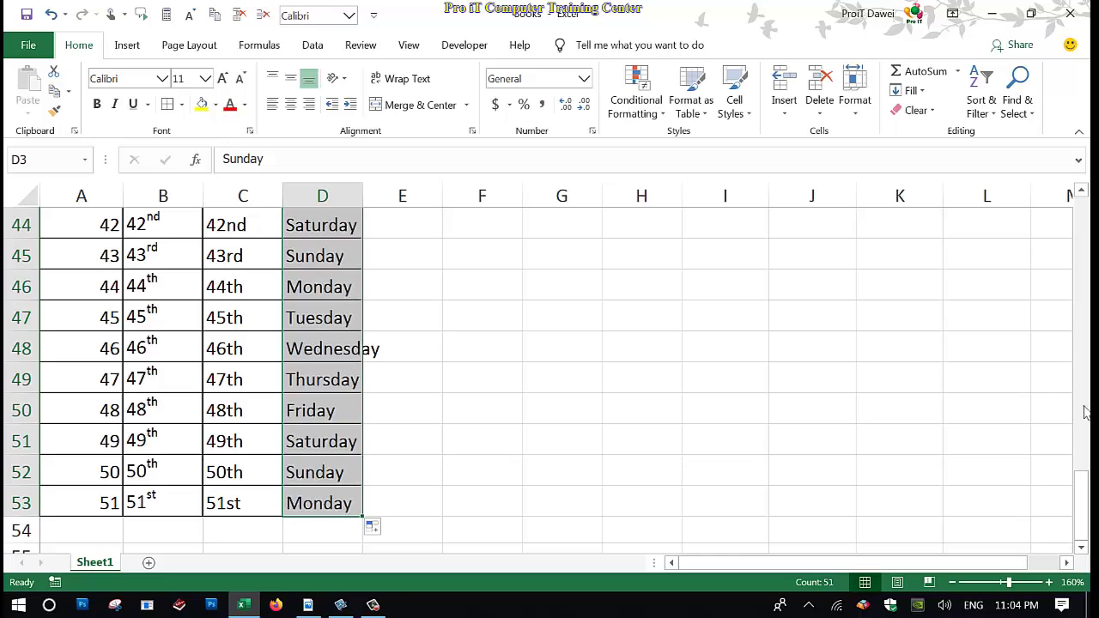
pyautogui.moveTo(1086, 478); pyautogui.dragTo(1081, 199)
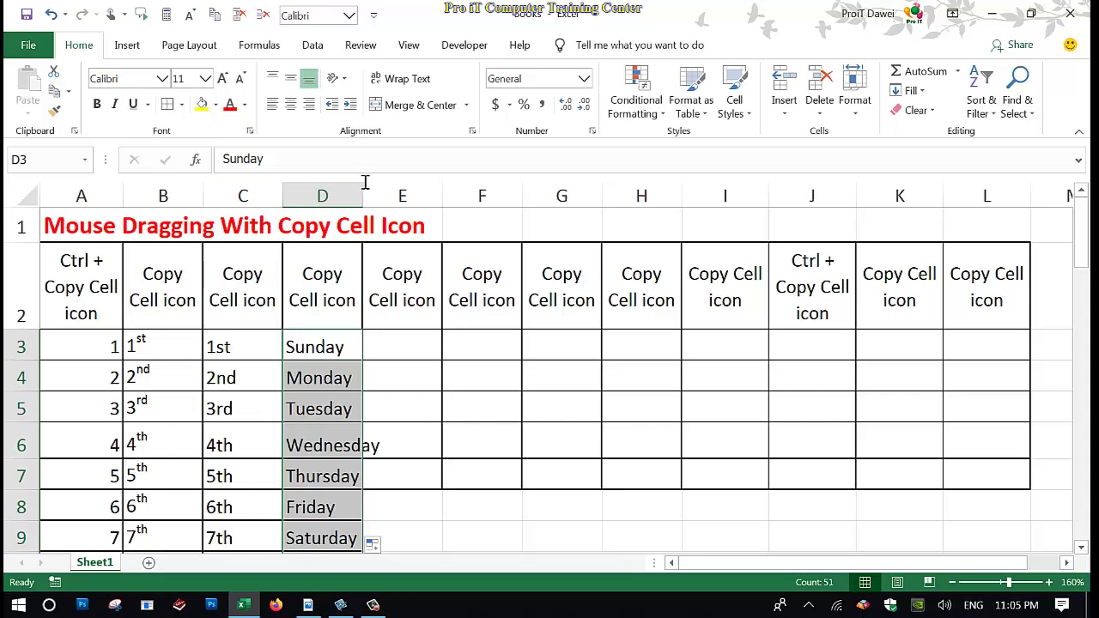
pyautogui.moveTo(367, 196); pyautogui.dragTo(389, 204)
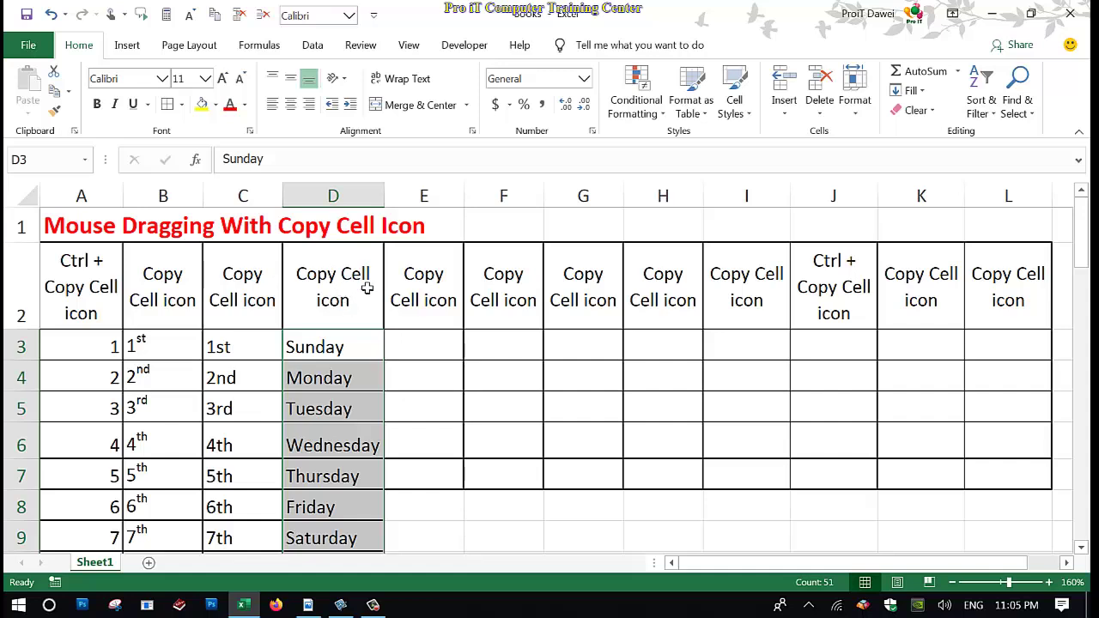
pyautogui.click(439, 286)
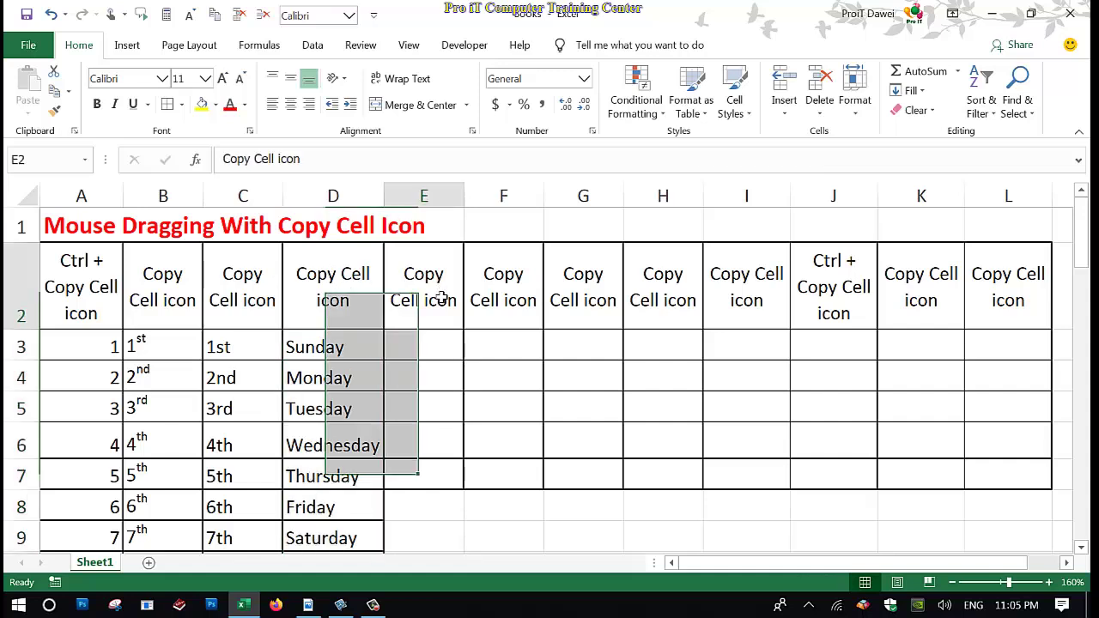
# Step: Enter January in cell E3
pyautogui.click(436, 346)
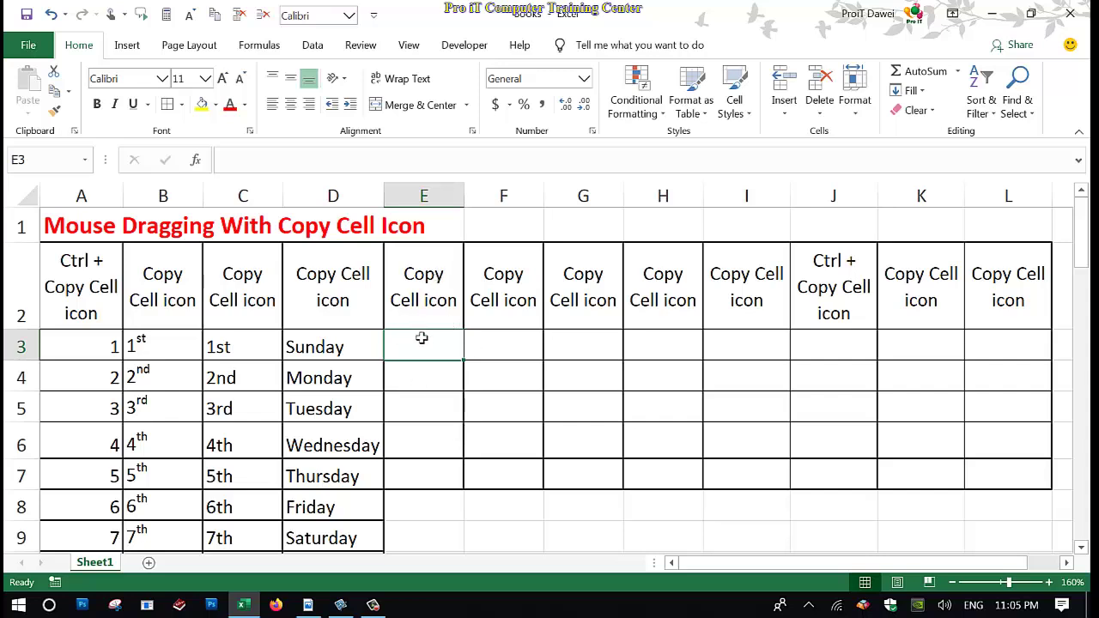
pyautogui.write('Januar')
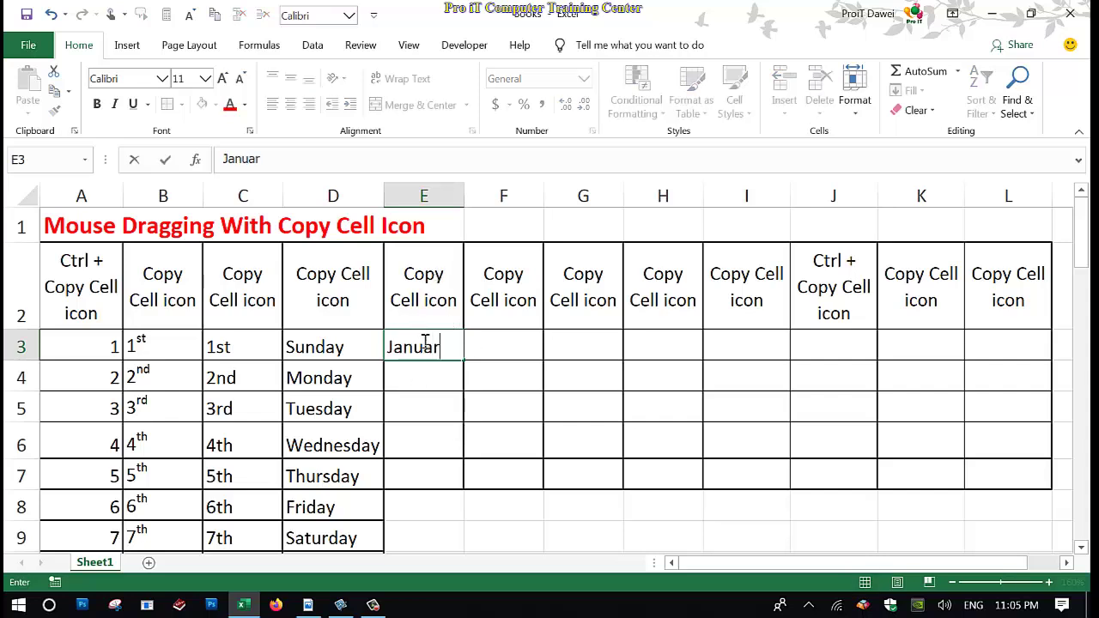
pyautogui.write('y')
pyautogui.press('Return')
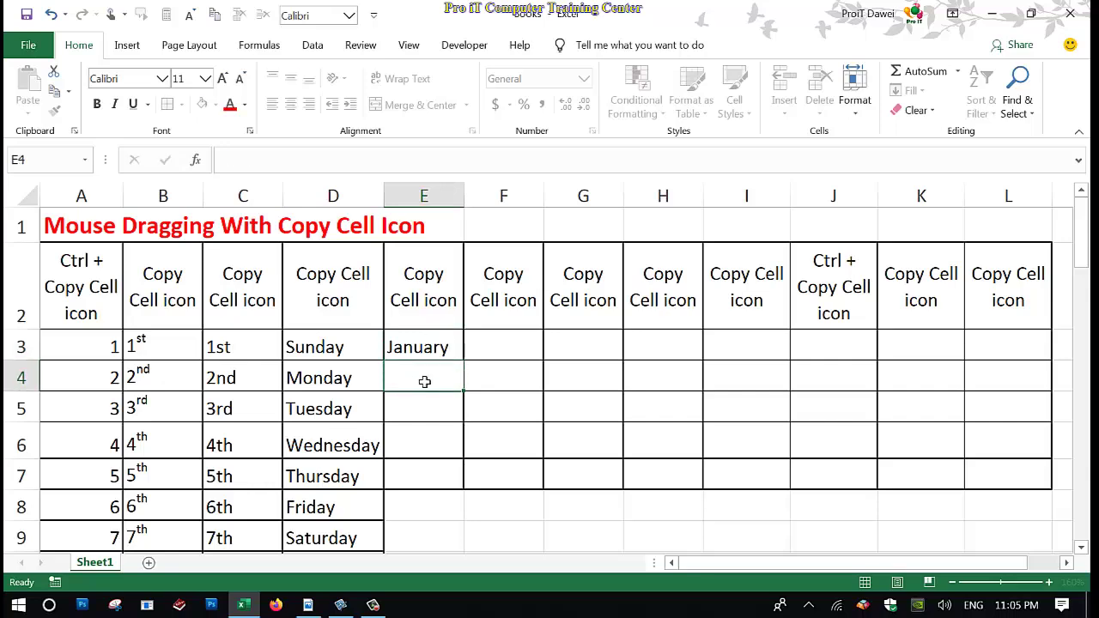
# Step: Fill the month series from E3 down to E53 and widen column E to fit the longest month names
pyautogui.click(446, 358)
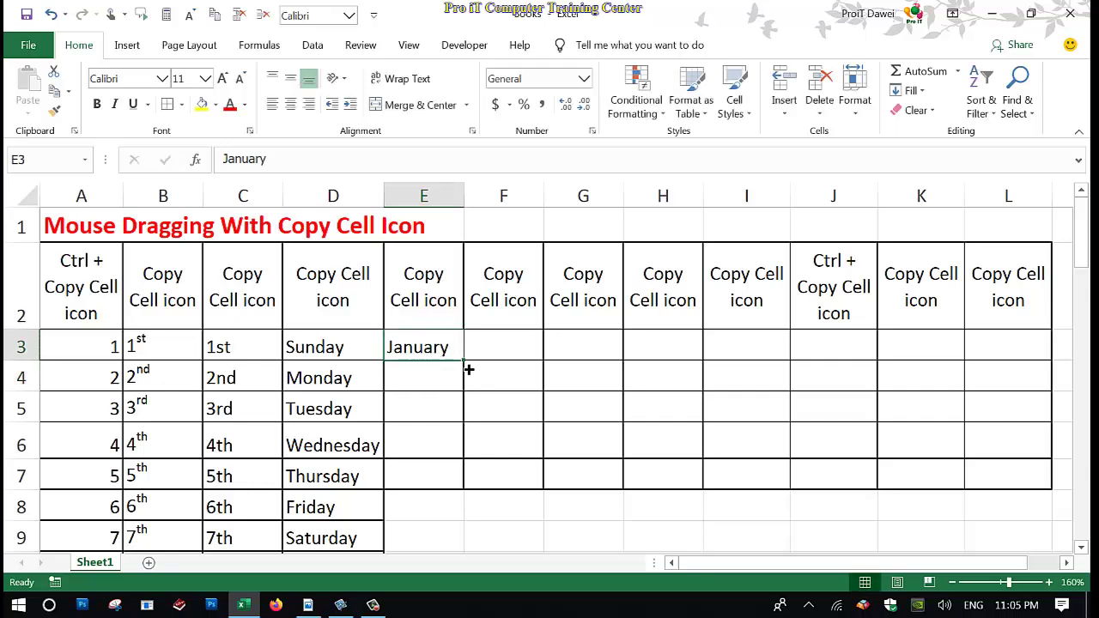
pyautogui.moveTo(469, 369); pyautogui.dragTo(434, 498)
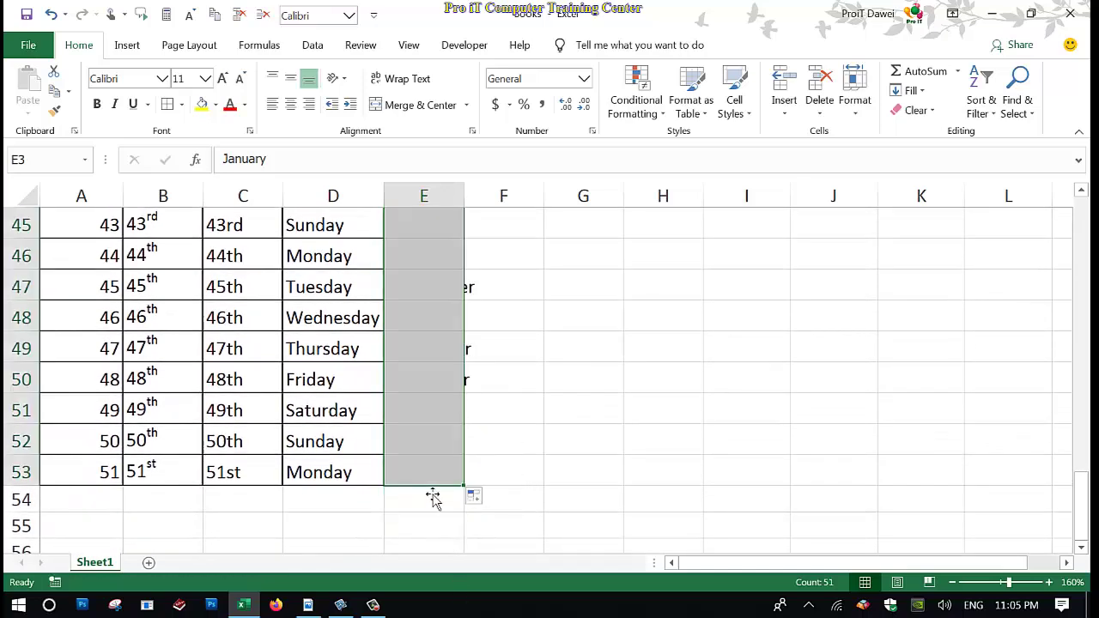
pyautogui.moveTo(1076, 483); pyautogui.dragTo(1077, 211)
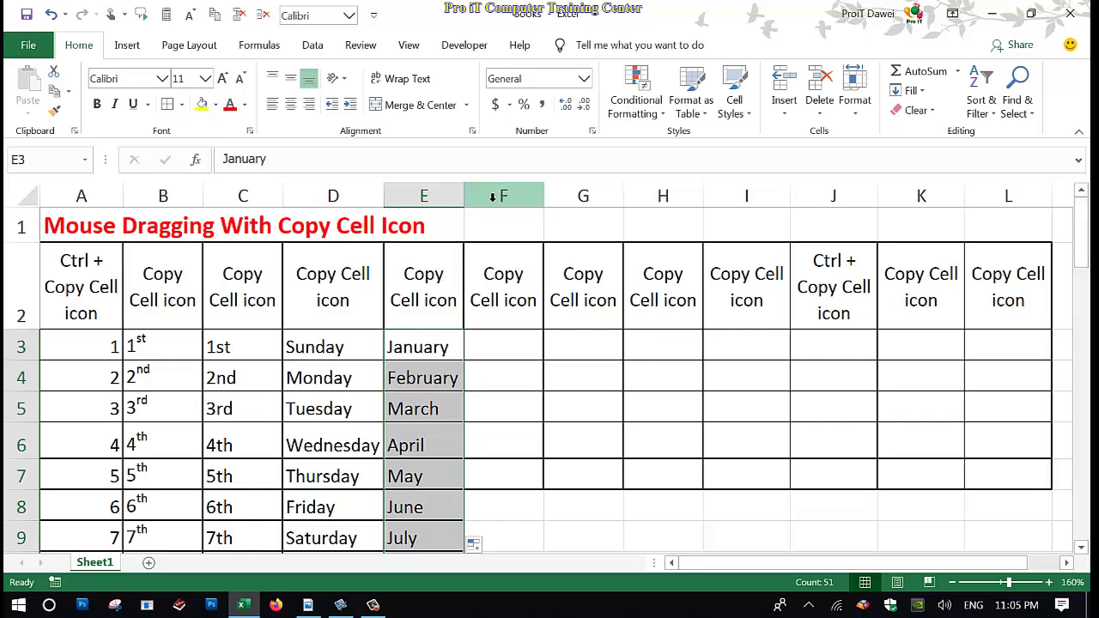
pyautogui.moveTo(465, 206); pyautogui.dragTo(515, 206)
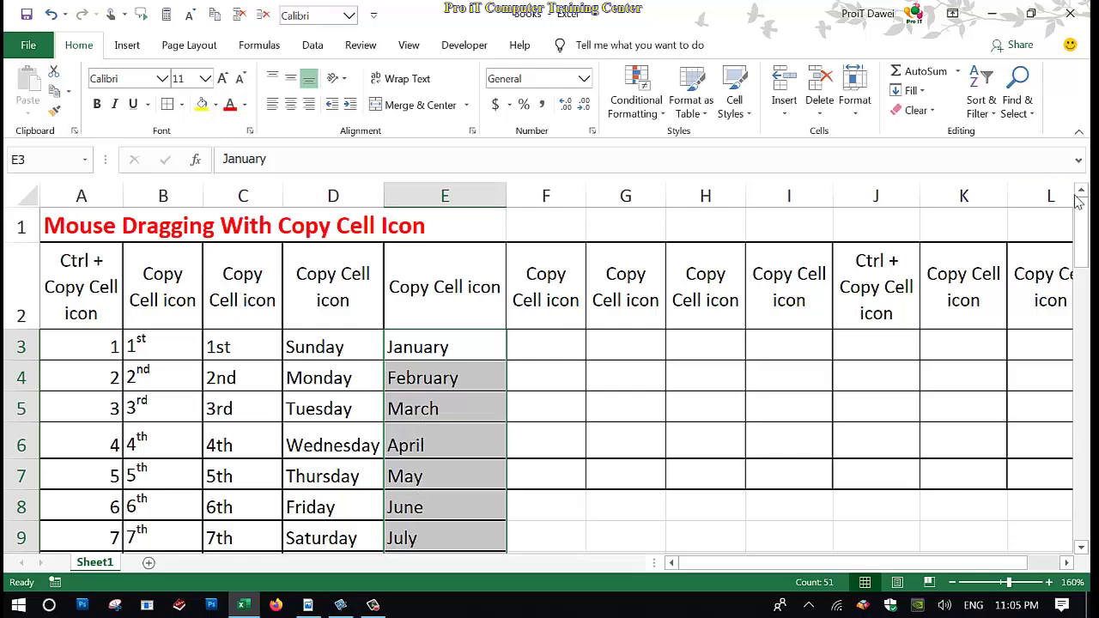
pyautogui.moveTo(1080, 203); pyautogui.dragTo(1083, 219)
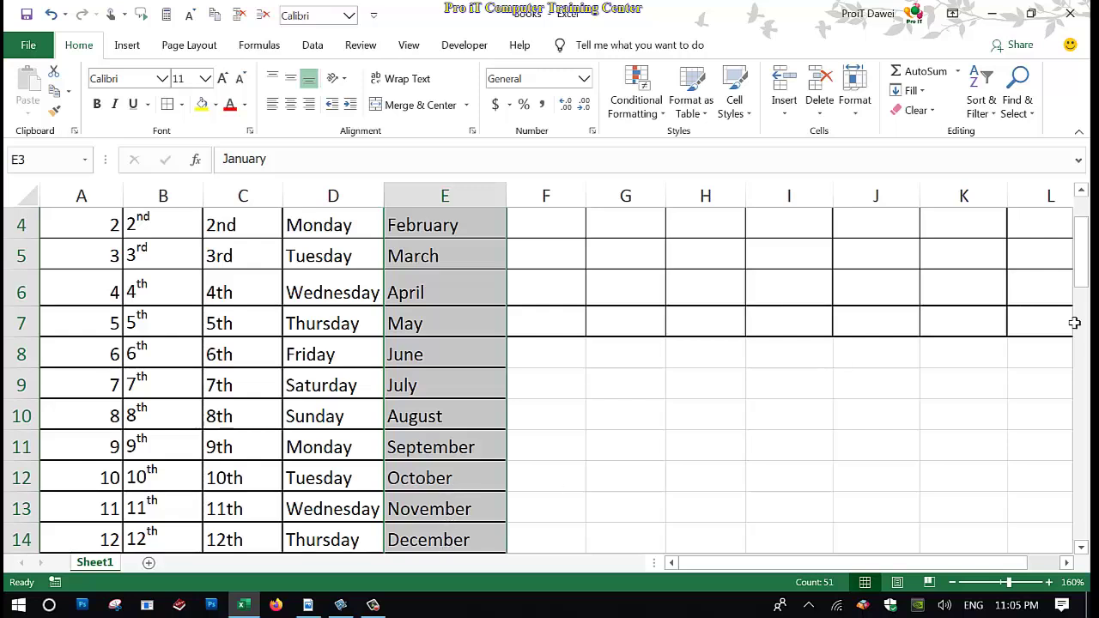
pyautogui.moveTo(1088, 296); pyautogui.dragTo(1087, 275)
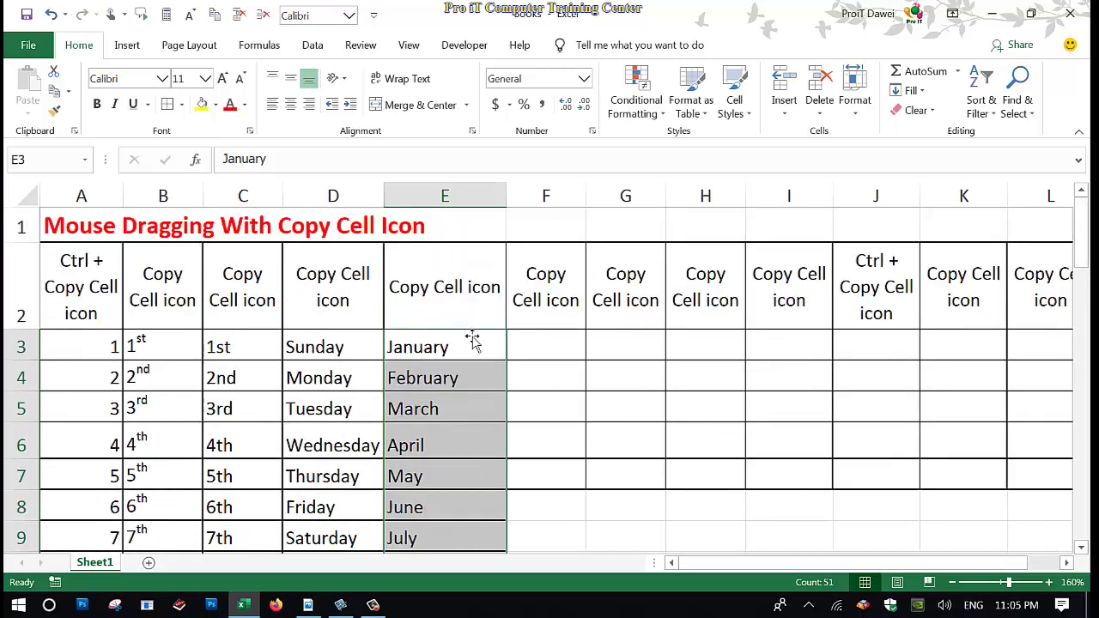
pyautogui.click(527, 352)
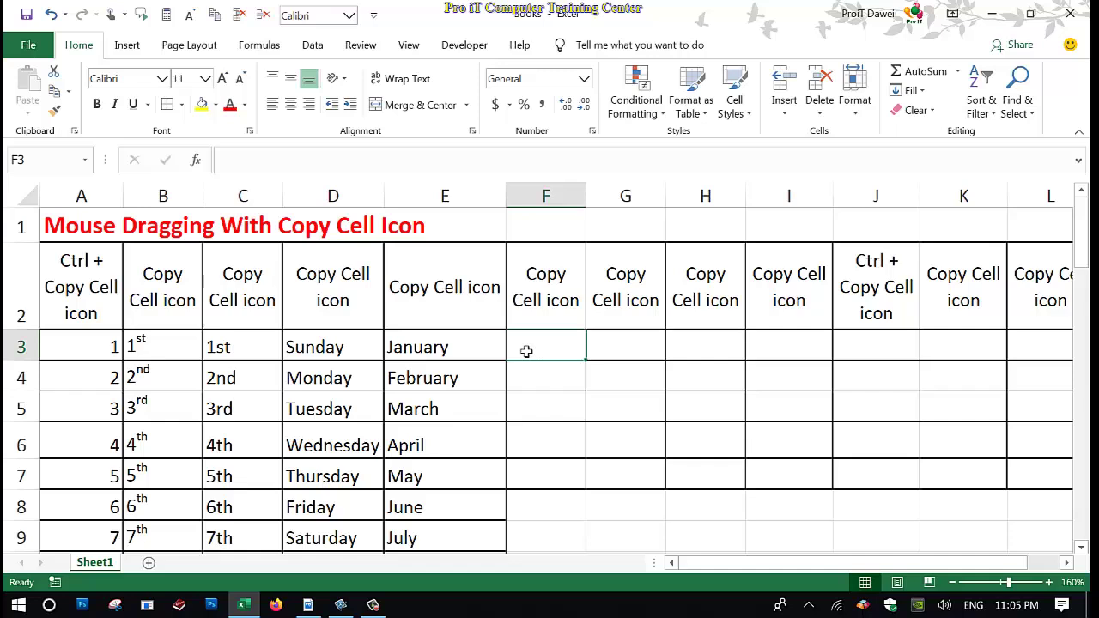
# Step: Enter the date 1-Jan in cell F3
pyautogui.write('1-')
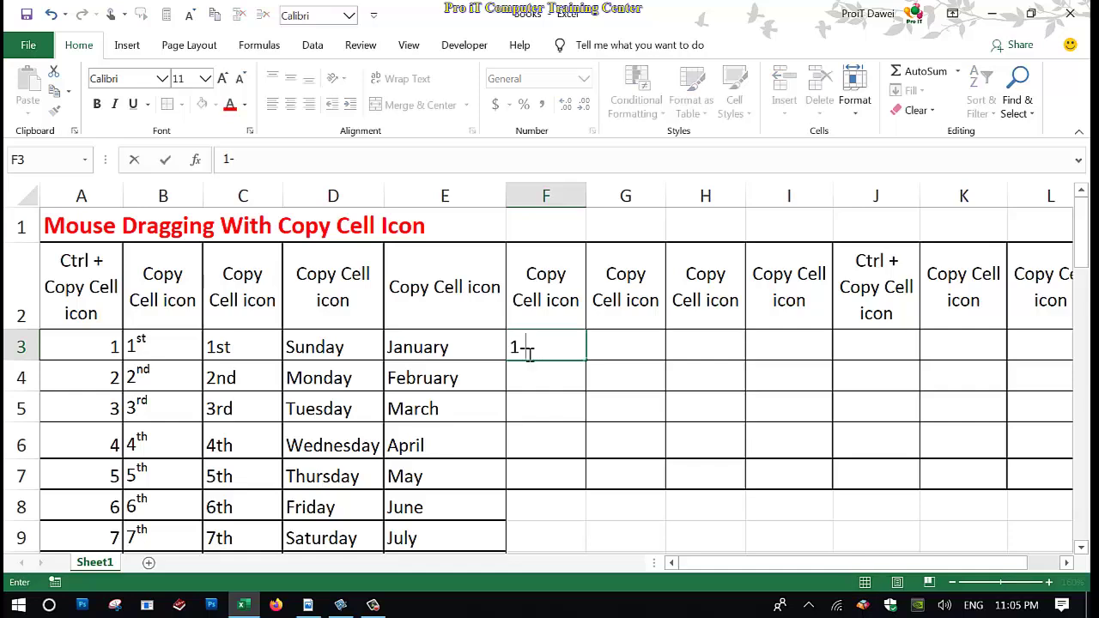
pyautogui.write('Jan')
pyautogui.press('Return')
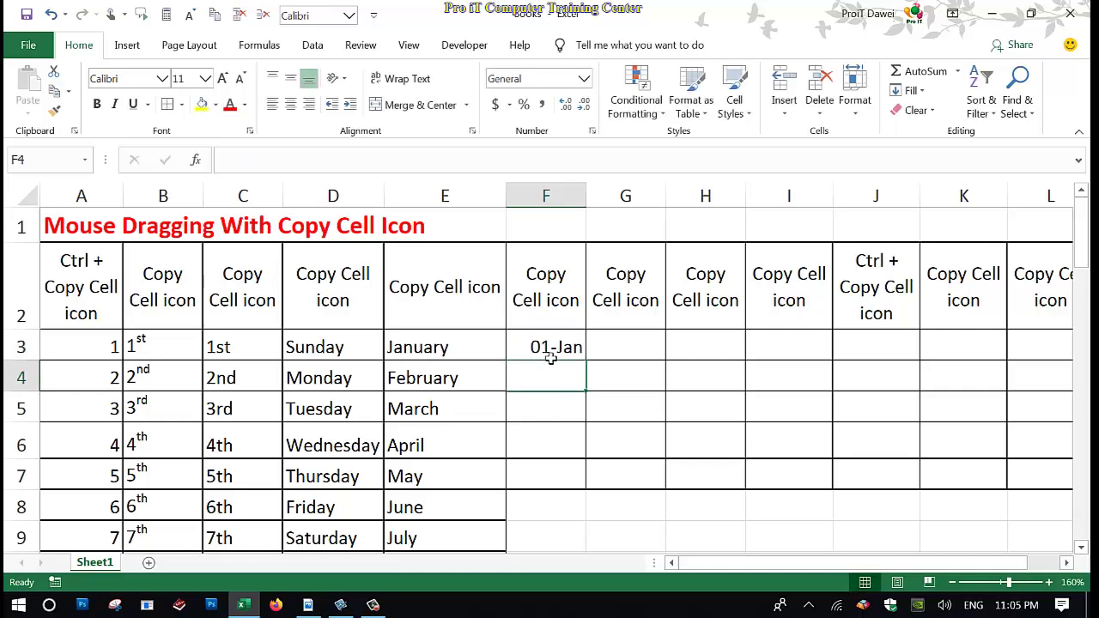
# Step: Fill the date series from F3 down to F53 and check the dates through the last row
pyautogui.click(553, 355)
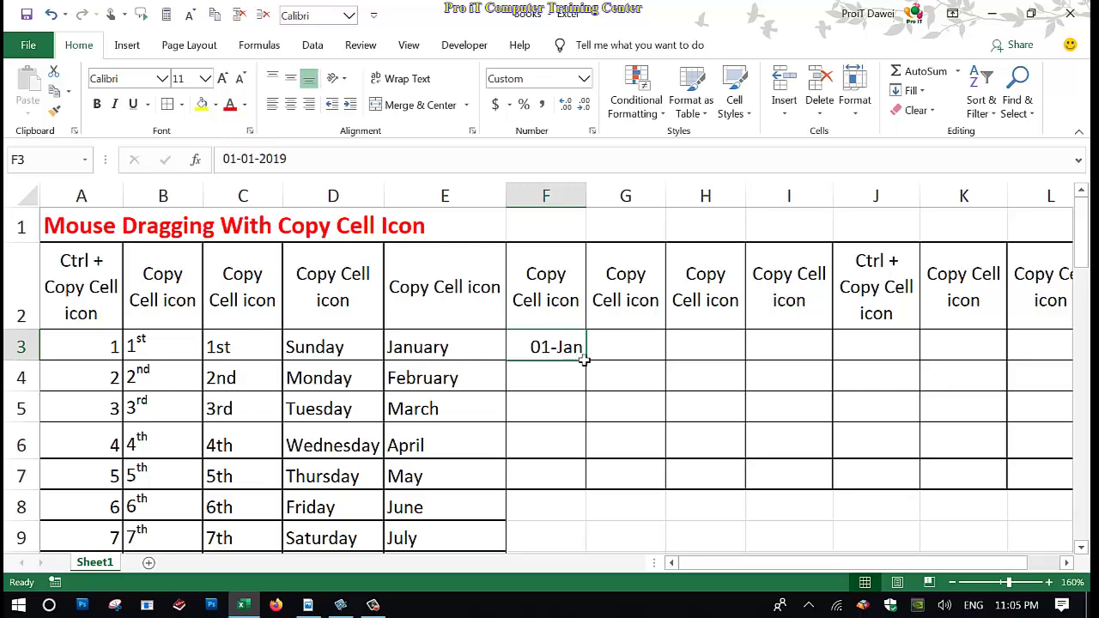
pyautogui.moveTo(591, 364); pyautogui.dragTo(542, 461)
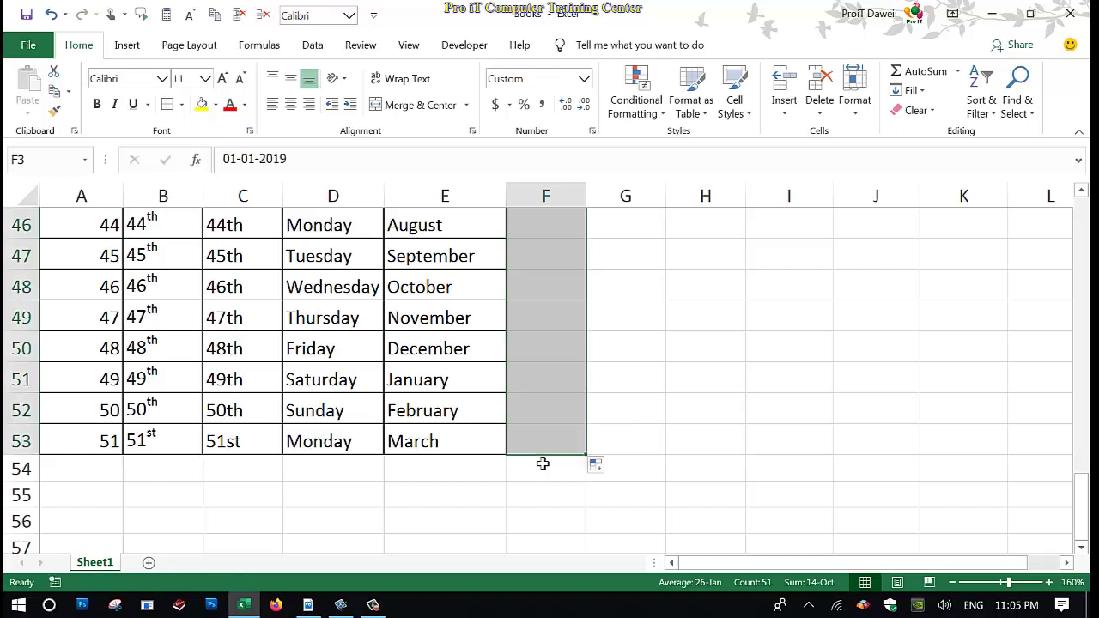
pyautogui.moveTo(1077, 519); pyautogui.dragTo(1072, 216)
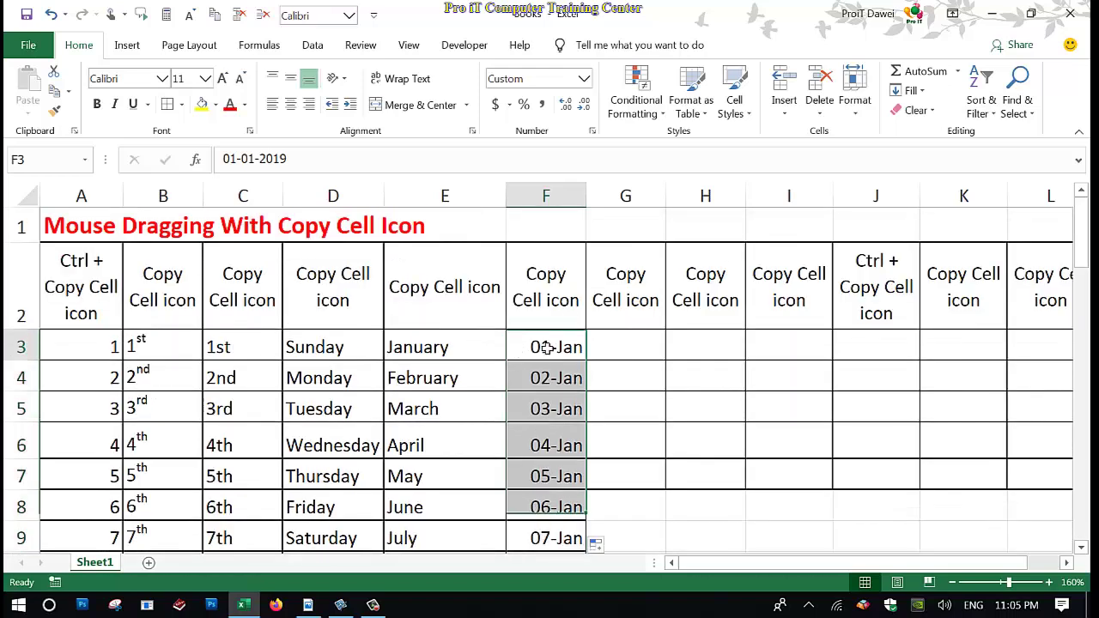
pyautogui.click(548, 348)
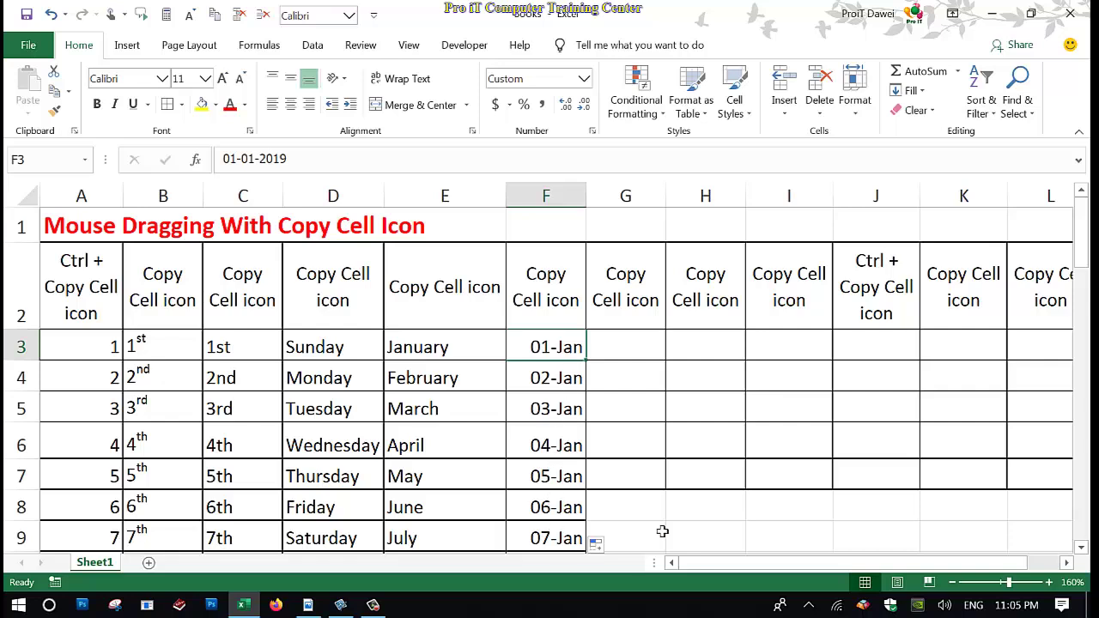
pyautogui.moveTo(1083, 273); pyautogui.dragTo(1084, 442)
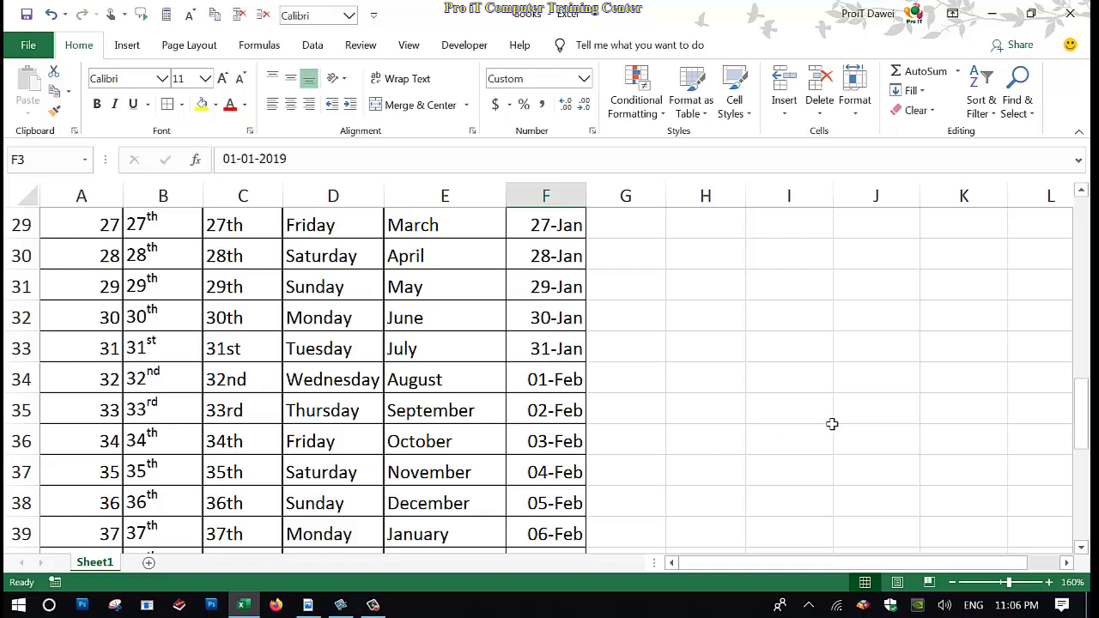
pyautogui.moveTo(1085, 430); pyautogui.dragTo(1090, 502)
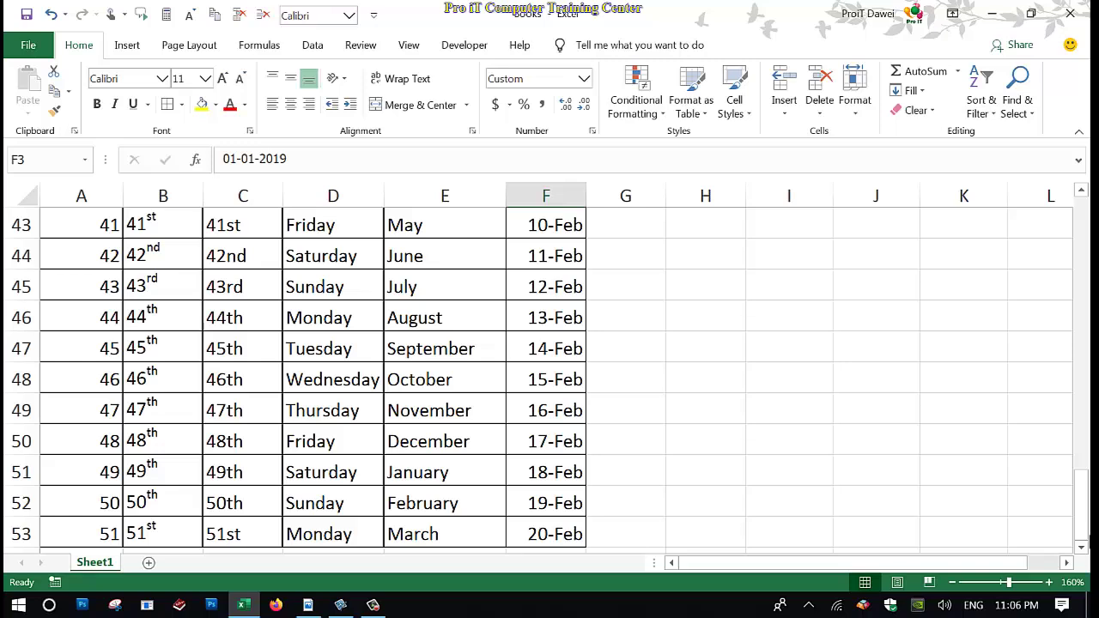
pyautogui.click(1081, 526)
pyautogui.moveTo(1061, 280); pyautogui.dragTo(1084, 228)
# Step: Enter Day-1 in cell G3
pyautogui.click(648, 338)
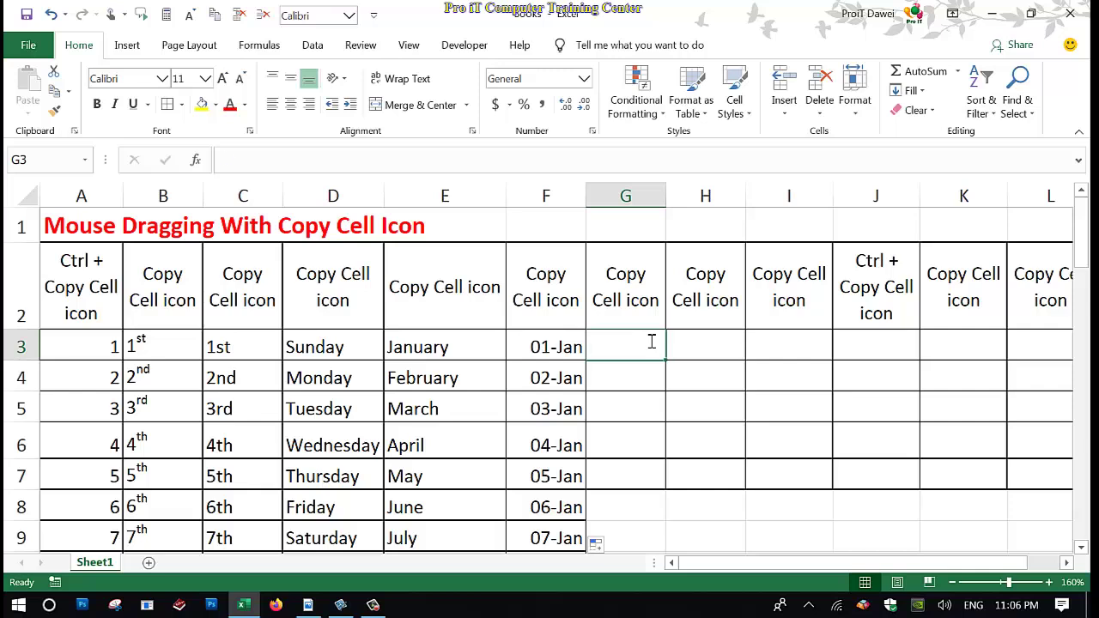
pyautogui.write('Day-')
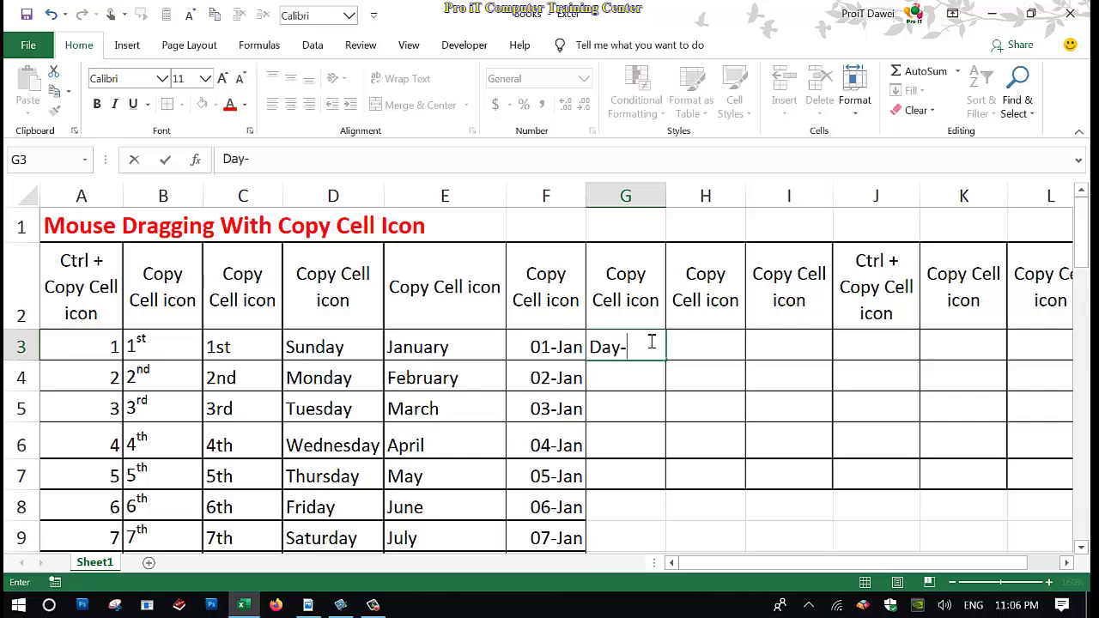
pyautogui.write('1')
pyautogui.click(676, 377)
pyautogui.click(658, 361)
pyautogui.doubleClick(657, 361)
pyautogui.click(697, 343)
pyautogui.click(658, 358)
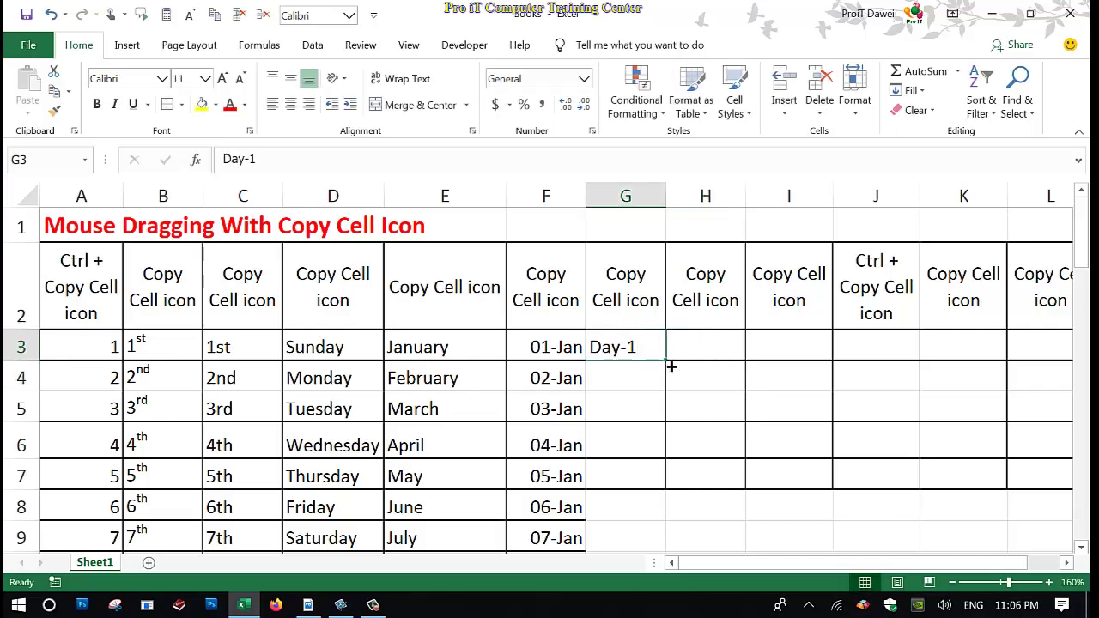
# Step: Fill the hyphenated day series from G3 down to G53 and check it through the last row
pyautogui.moveTo(672, 367); pyautogui.dragTo(630, 496)
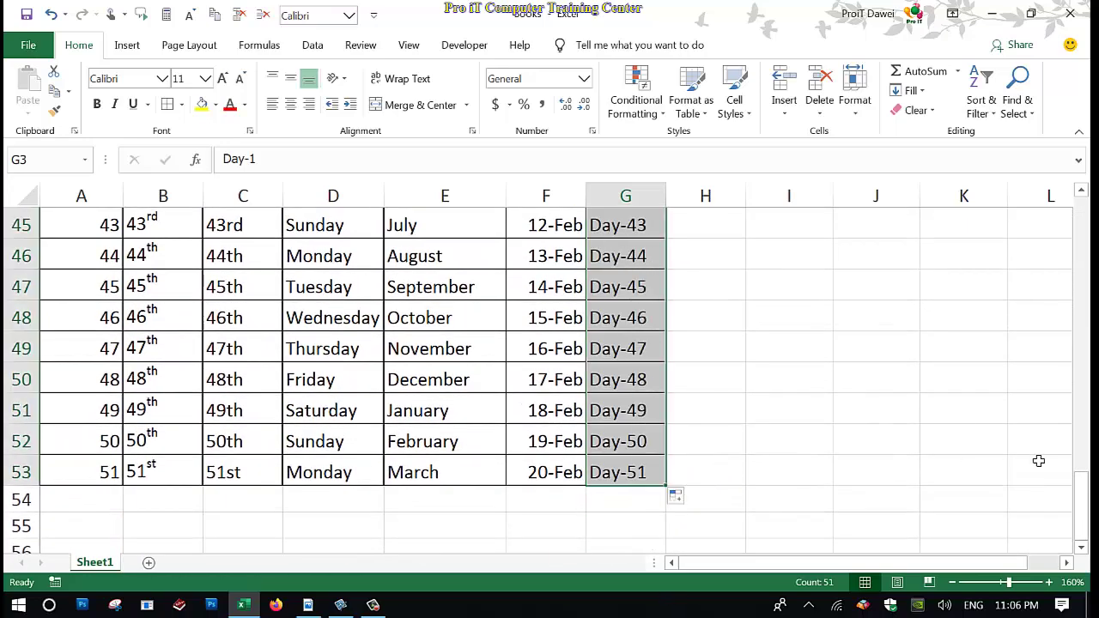
pyautogui.moveTo(1080, 502); pyautogui.dragTo(1087, 203)
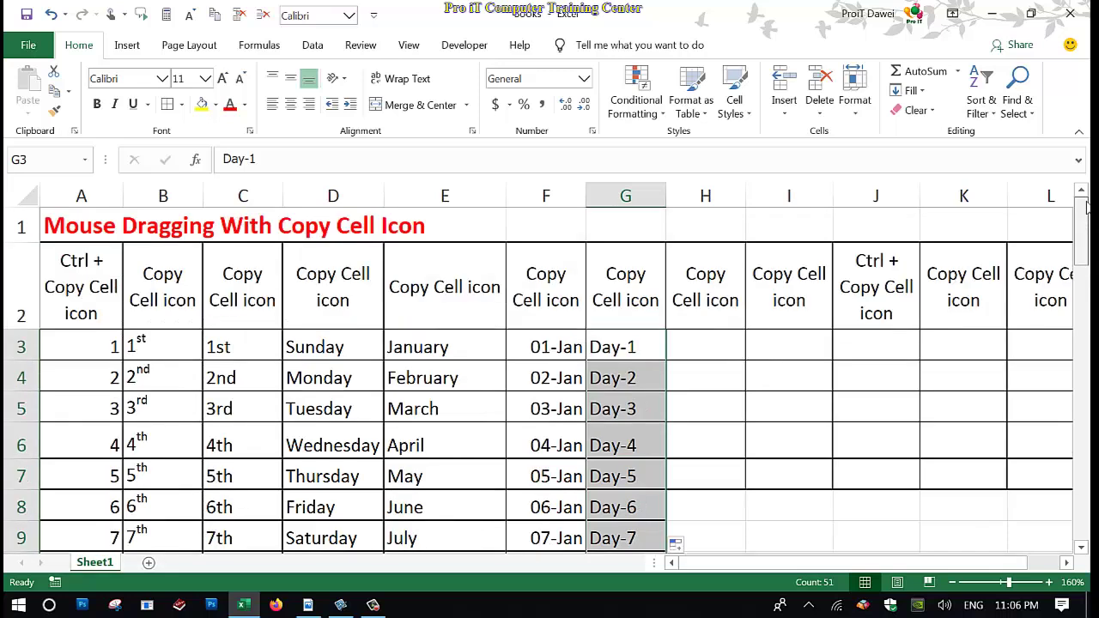
pyautogui.click(650, 345)
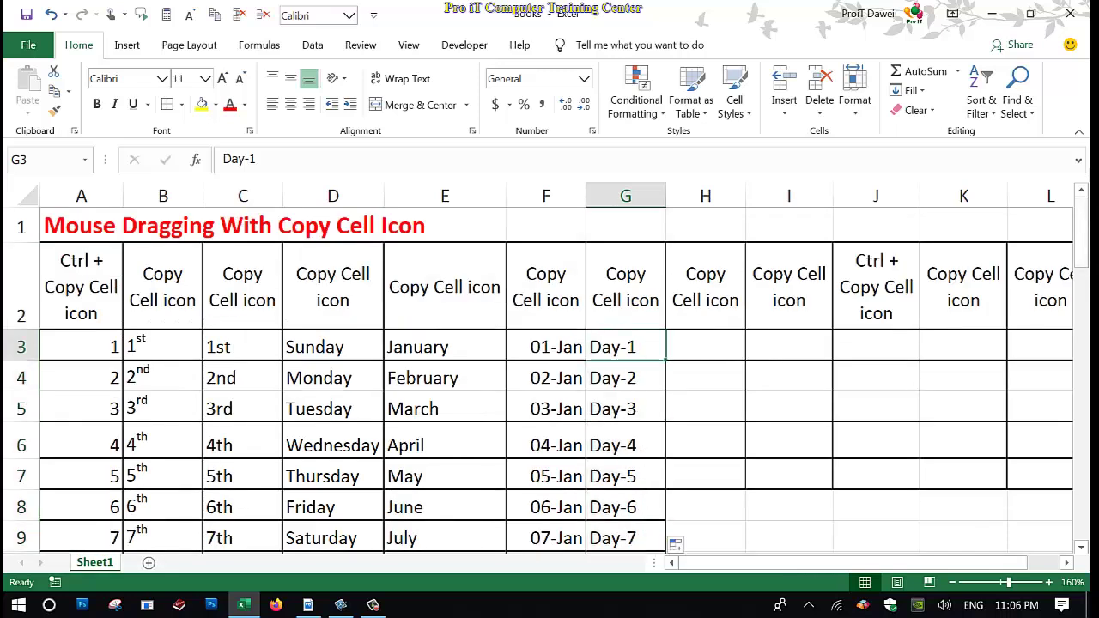
pyautogui.moveTo(1086, 237); pyautogui.dragTo(1086, 533)
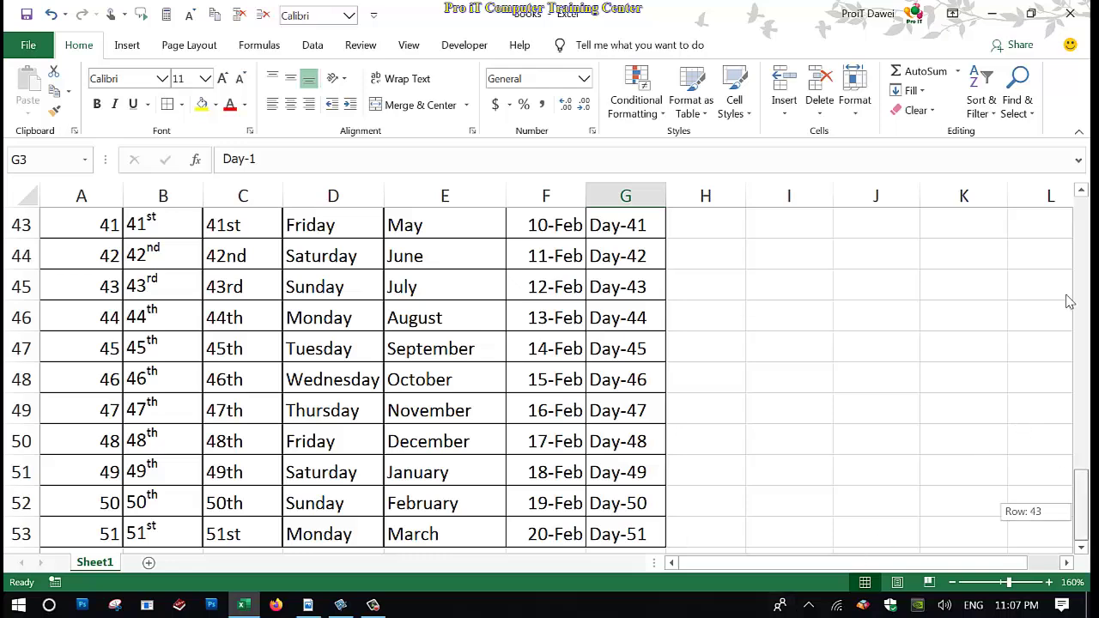
pyautogui.moveTo(1070, 301); pyautogui.dragTo(1072, 221)
# Step: Enter Day 1, with a space instead of a hyphen, in cell H3
pyautogui.click(738, 346)
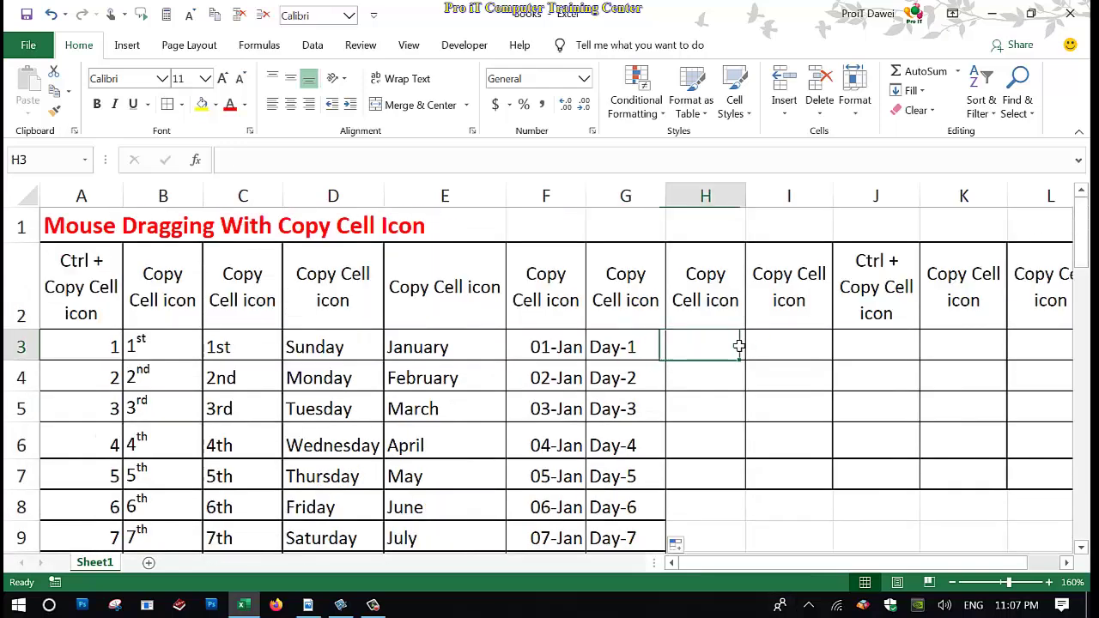
pyautogui.write('Day 1')
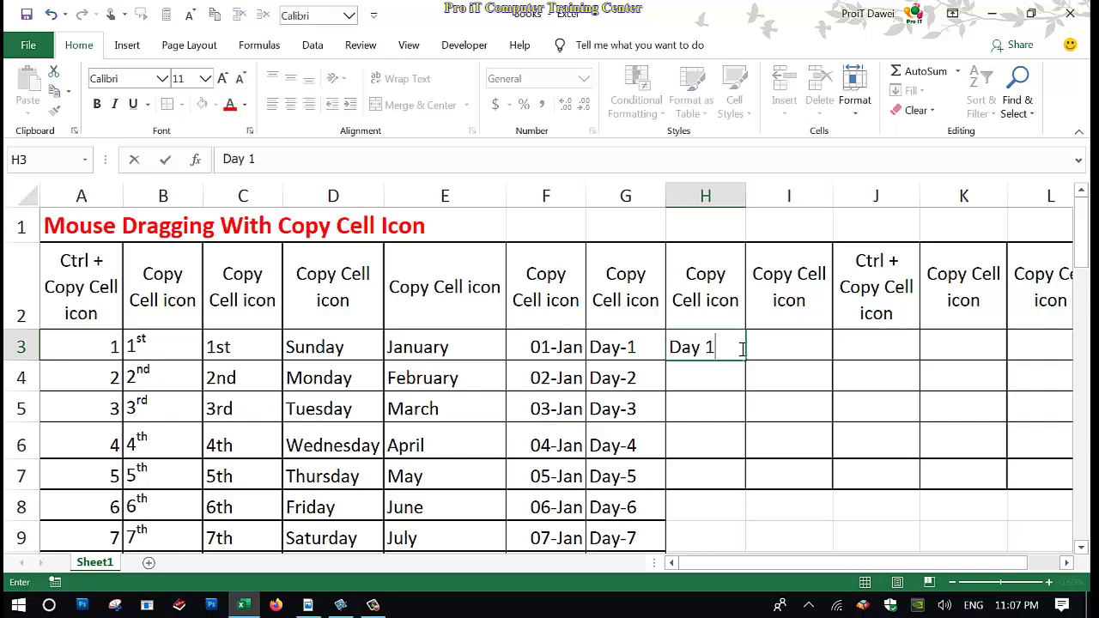
pyautogui.press('Return')
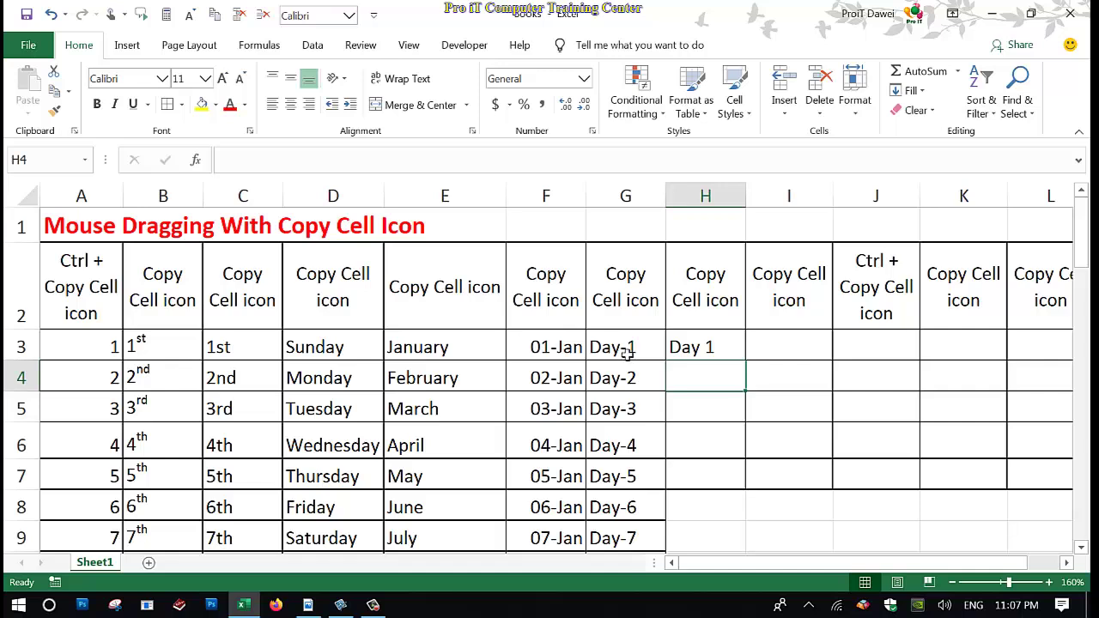
# Step: Fill the spaced day series from H3 down to H53
pyautogui.click(711, 353)
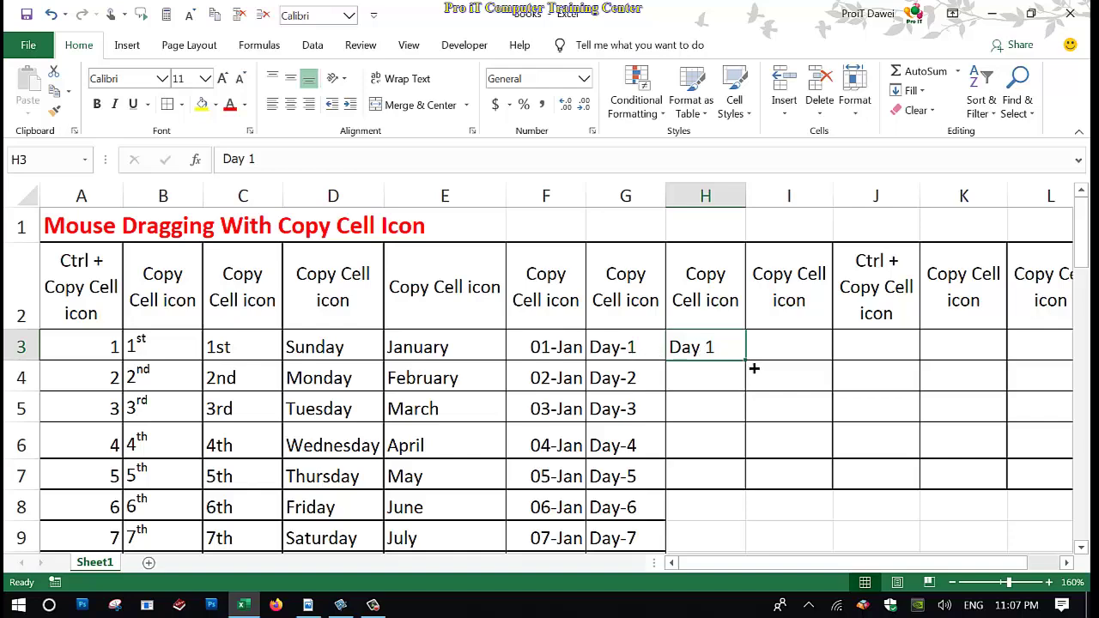
pyautogui.moveTo(754, 368); pyautogui.dragTo(726, 496)
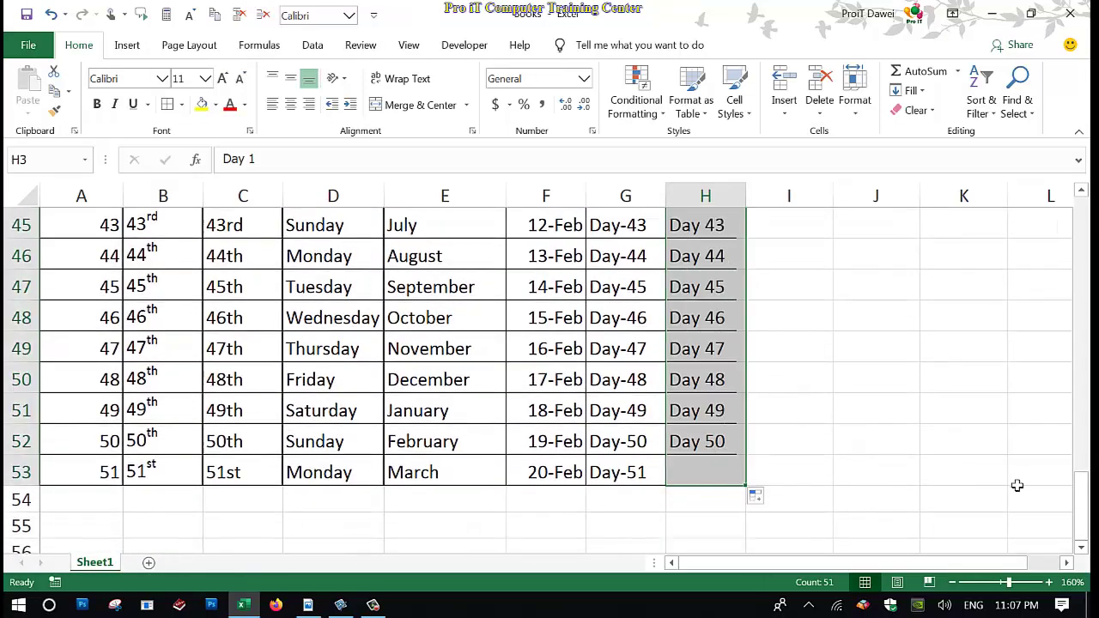
pyautogui.moveTo(1081, 505); pyautogui.dragTo(1079, 224)
pyautogui.click(741, 352)
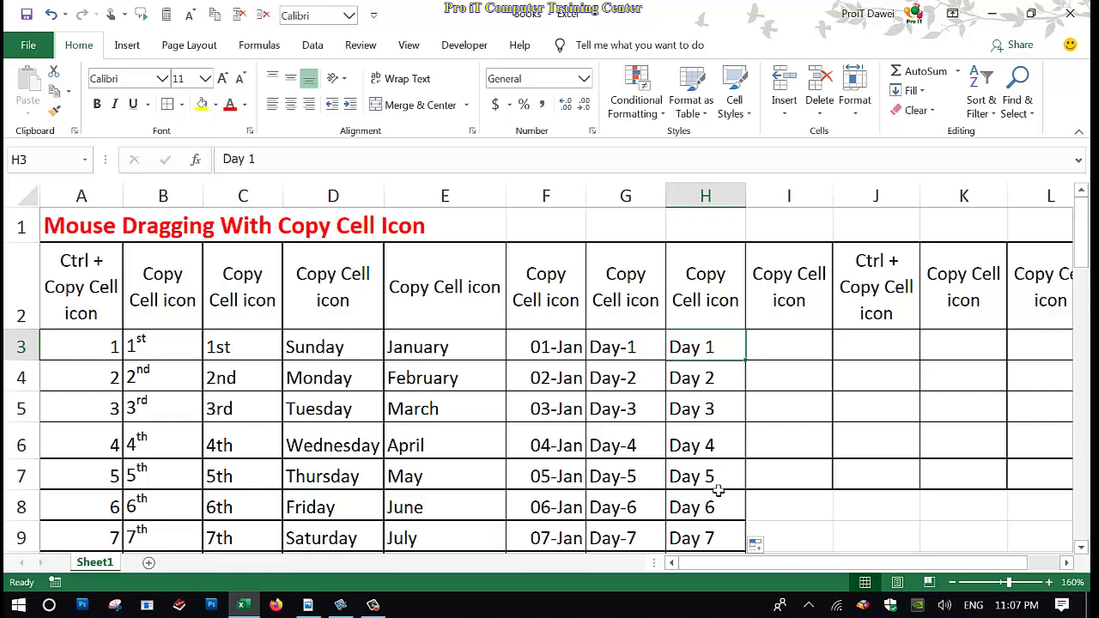
# Step: Enter 1-Day in cell I3
pyautogui.click(811, 348)
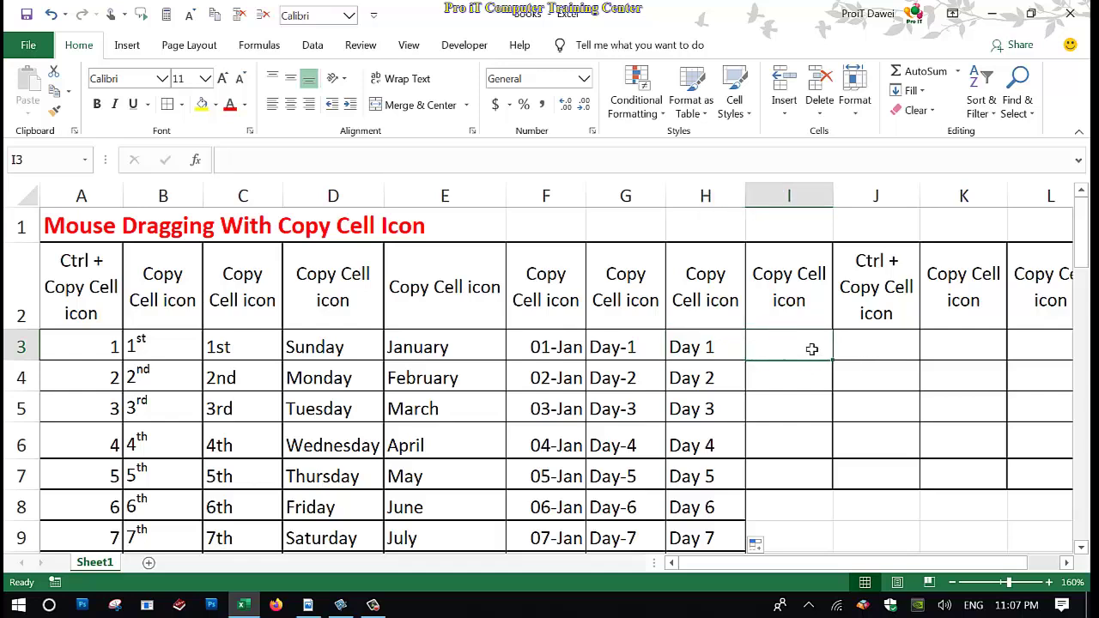
pyautogui.write('1-')
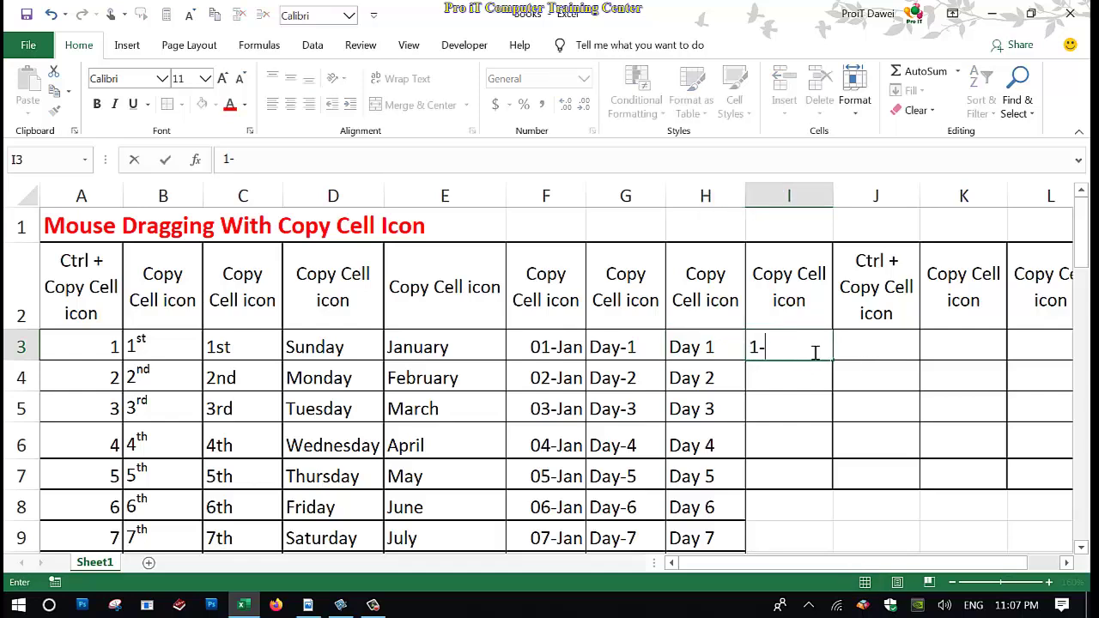
pyautogui.write('Dy')
pyautogui.press('BackSpace')
pyautogui.write('ay')
pyautogui.click(800, 429)
pyautogui.click(785, 347)
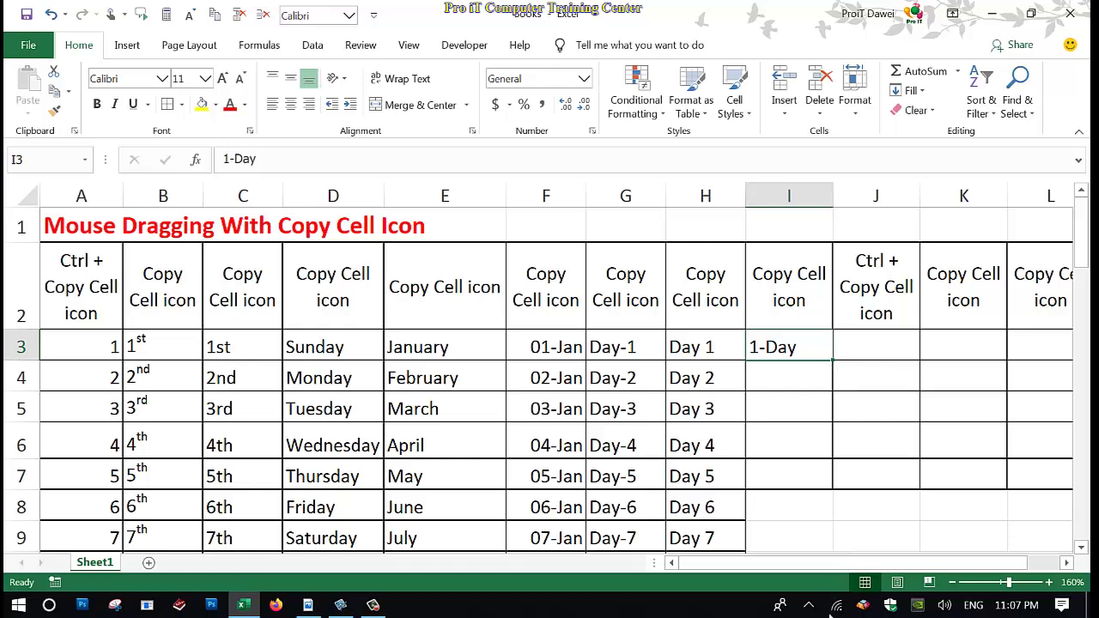
# Step: Fill column I from I3 down to I53 using the 1-Day entry
pyautogui.moveTo(834, 370); pyautogui.dragTo(805, 523)
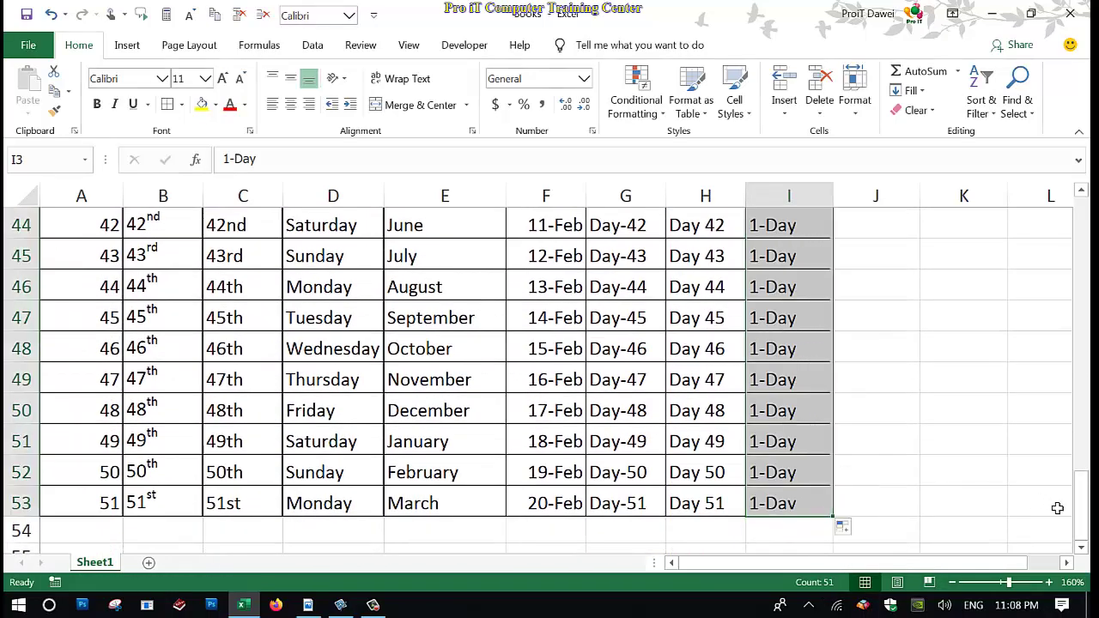
pyautogui.moveTo(1080, 505); pyautogui.dragTo(1061, 227)
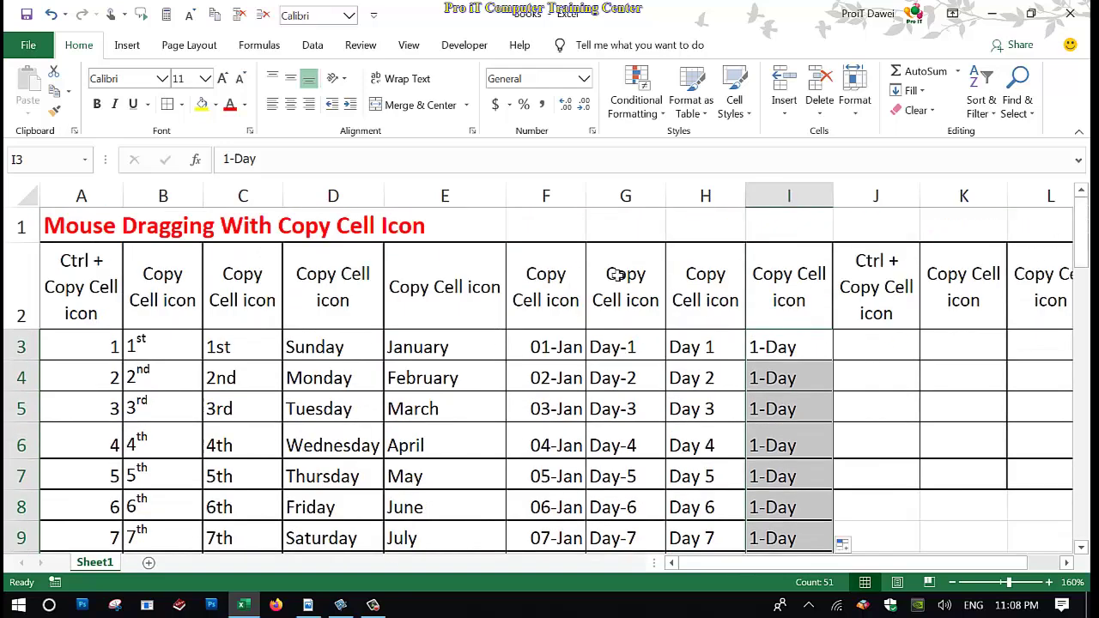
pyautogui.click(658, 342)
# Step: Narrow columns E, C, B and A to fit their entries and make header row 2 slightly taller
pyautogui.scroll(-1, 660, 338)
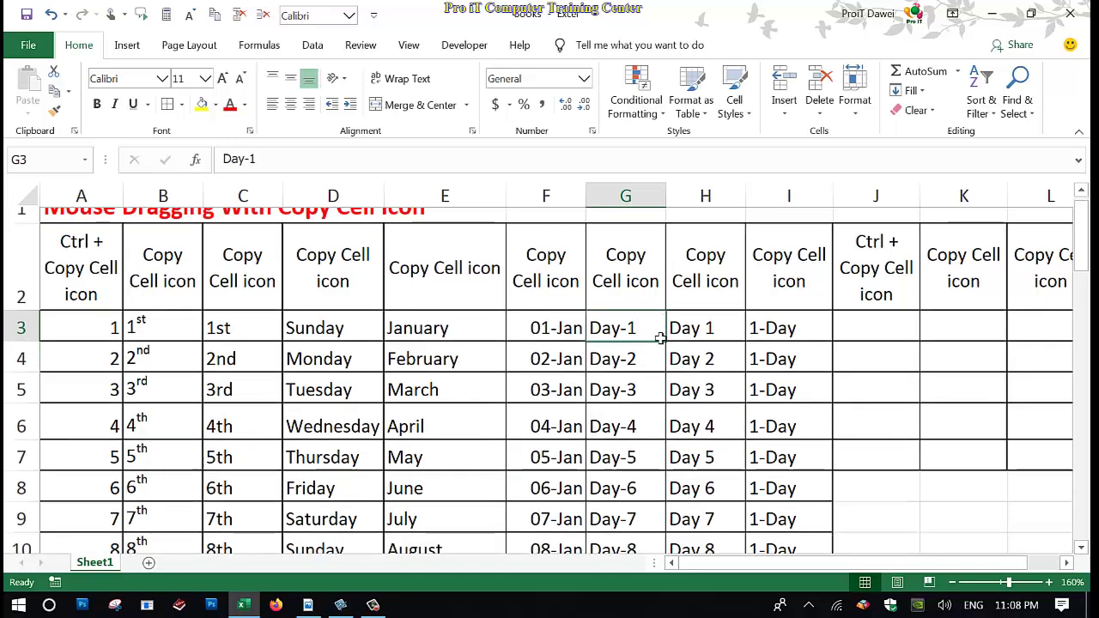
pyautogui.scroll(-6, 658, 338)
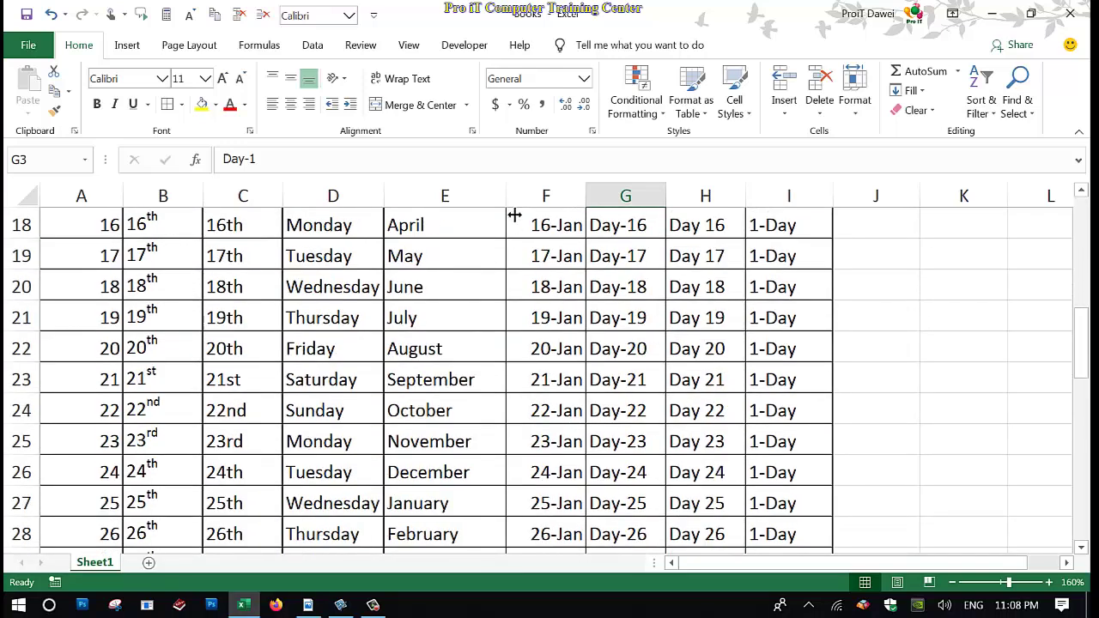
pyautogui.moveTo(513, 214); pyautogui.dragTo(490, 216)
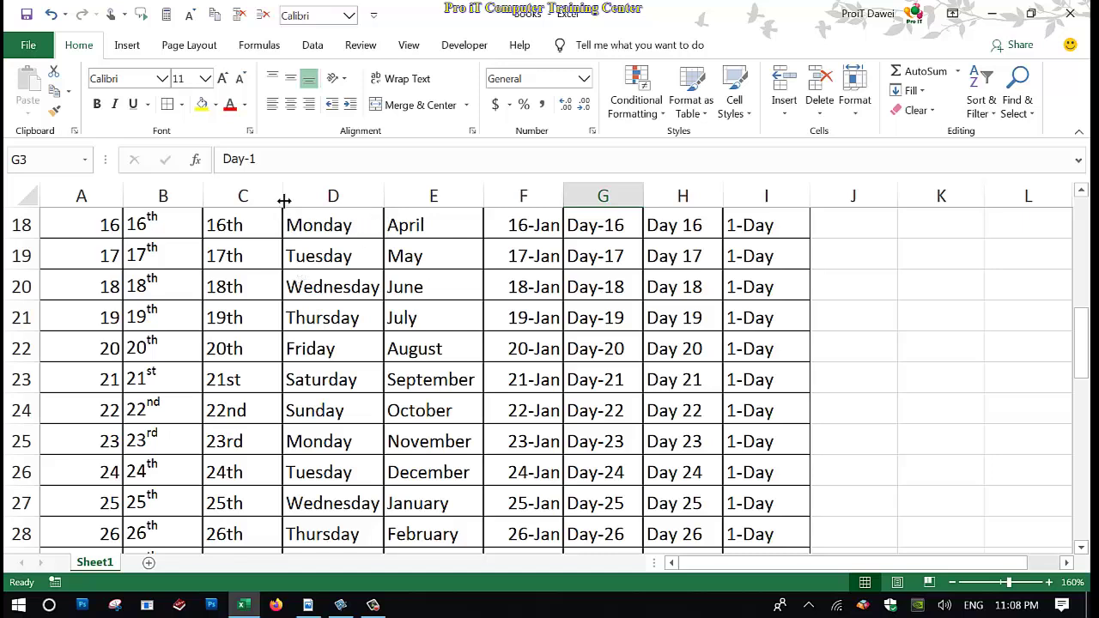
pyautogui.moveTo(285, 200); pyautogui.dragTo(113, 199)
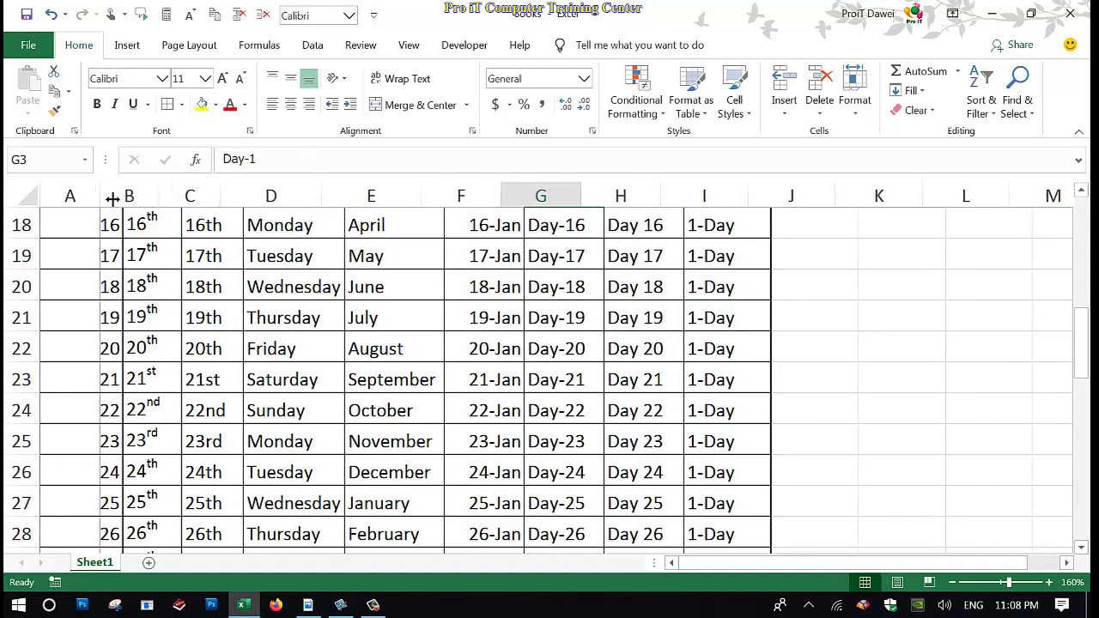
pyautogui.scroll(6, 386, 316)
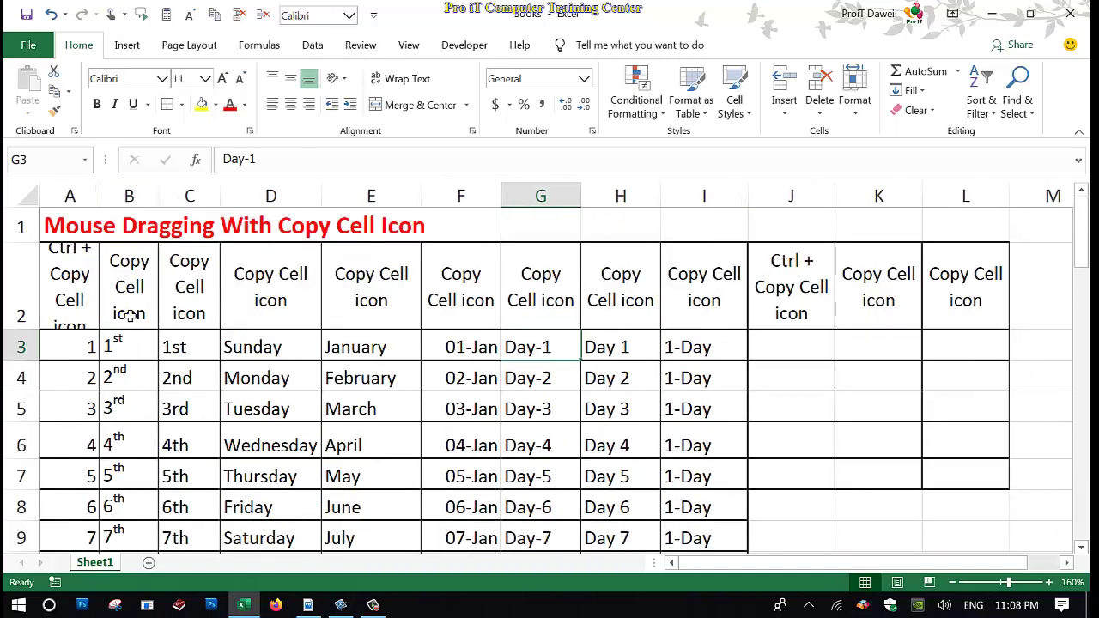
pyautogui.moveTo(38, 330); pyautogui.dragTo(38, 335)
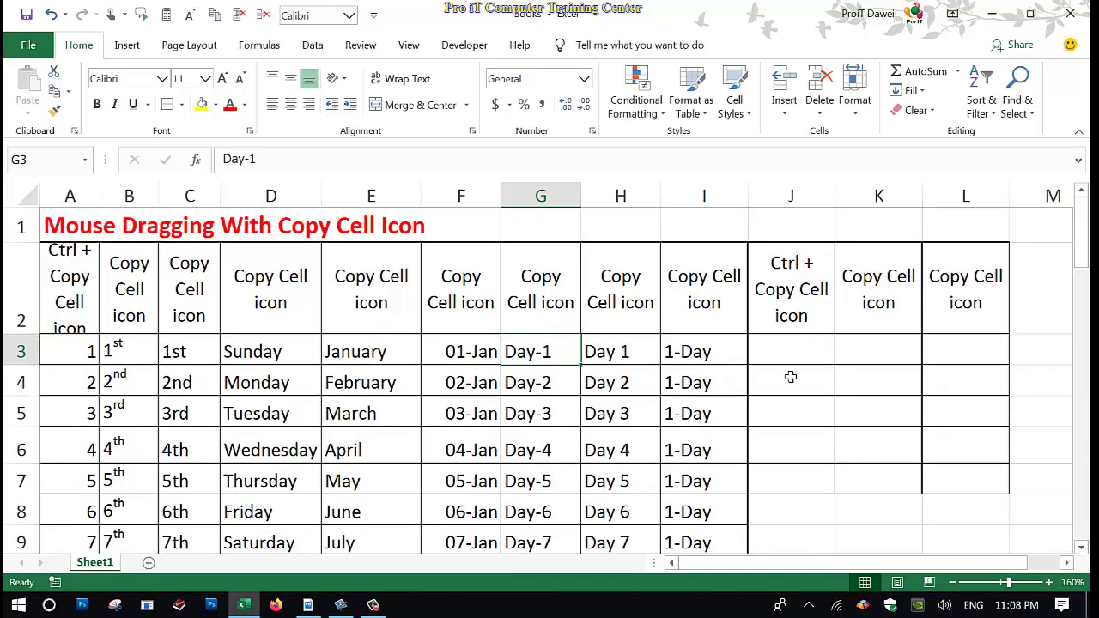
# Step: Collapse the ribbon to show more rows and review the filled 1-Day entries down column I
pyautogui.doubleClick(95, 45)
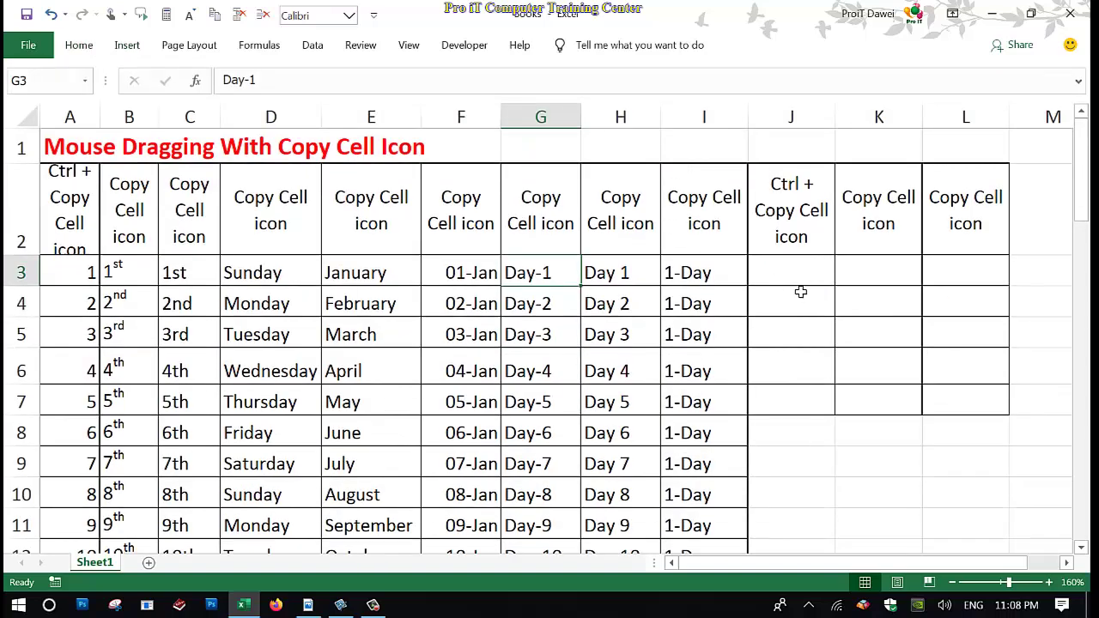
pyautogui.click(719, 268)
pyautogui.click(718, 302)
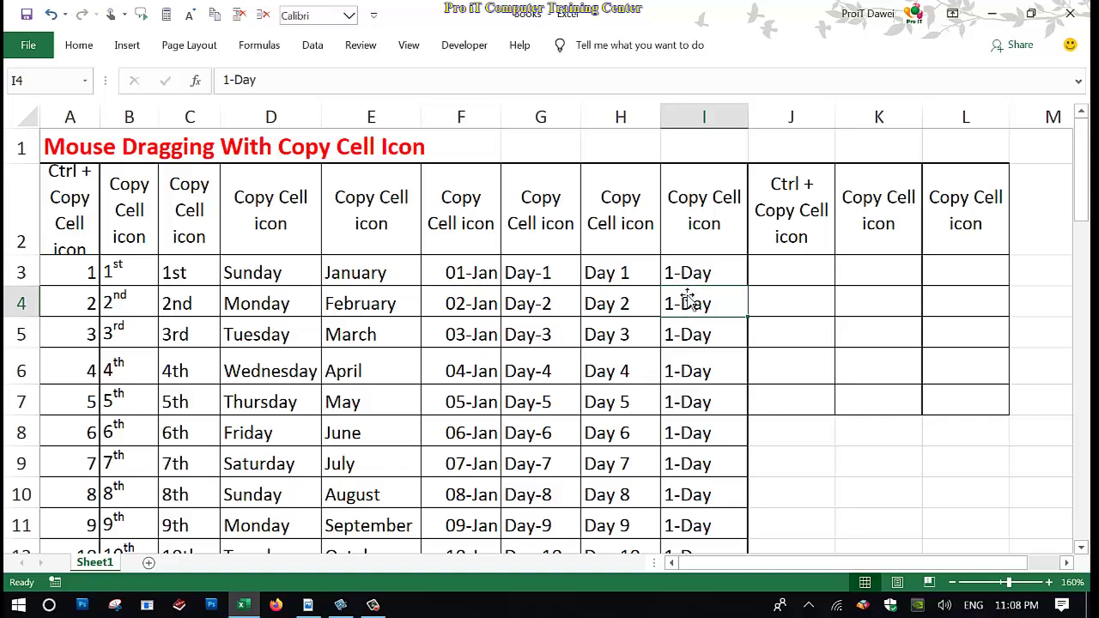
pyautogui.scroll(-4, 679, 362)
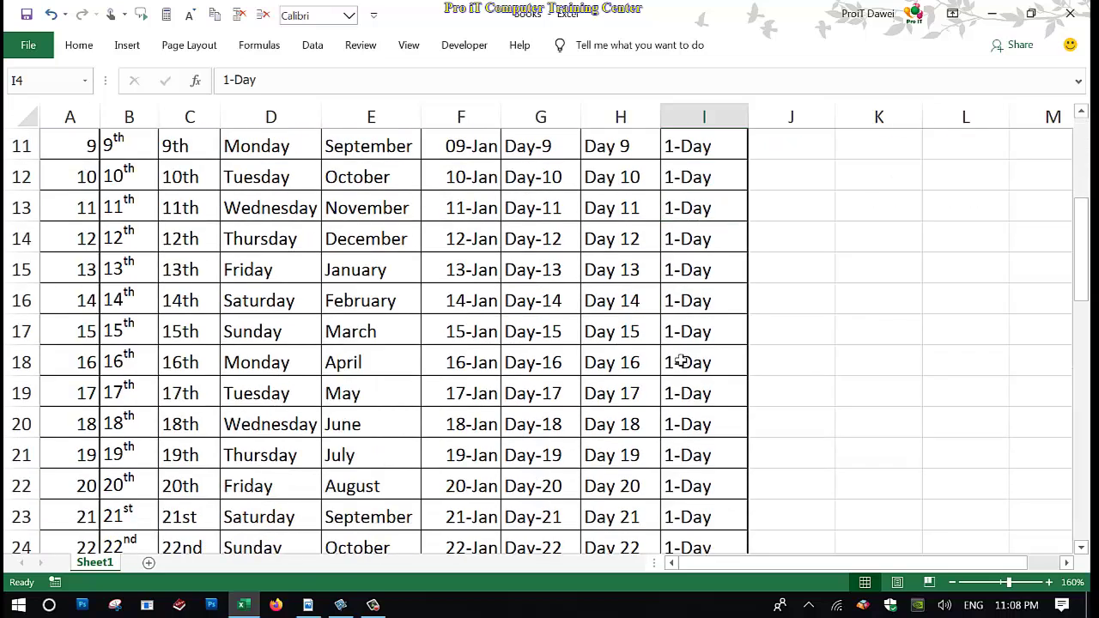
# Step: Insert a blank column before the Ctrl + Copy Cell icon column J and copy the Copy Cell icon header from I2 into J2
pyautogui.scroll(1, 665, 367)
pyautogui.scroll(3, 663, 371)
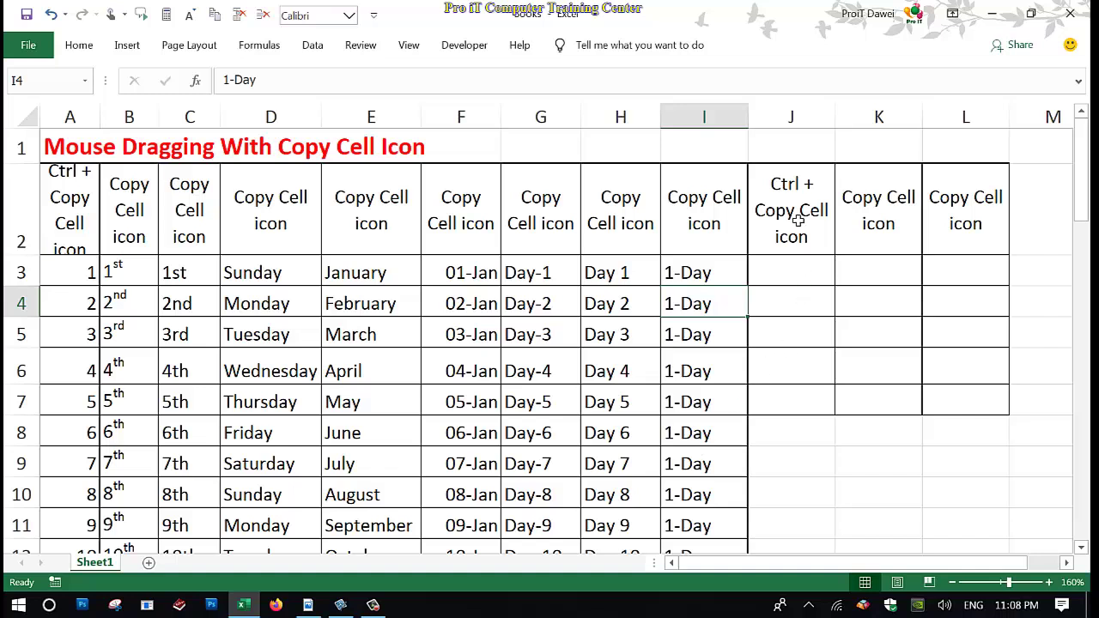
pyautogui.click(790, 116)
pyautogui.rightClick(790, 115)
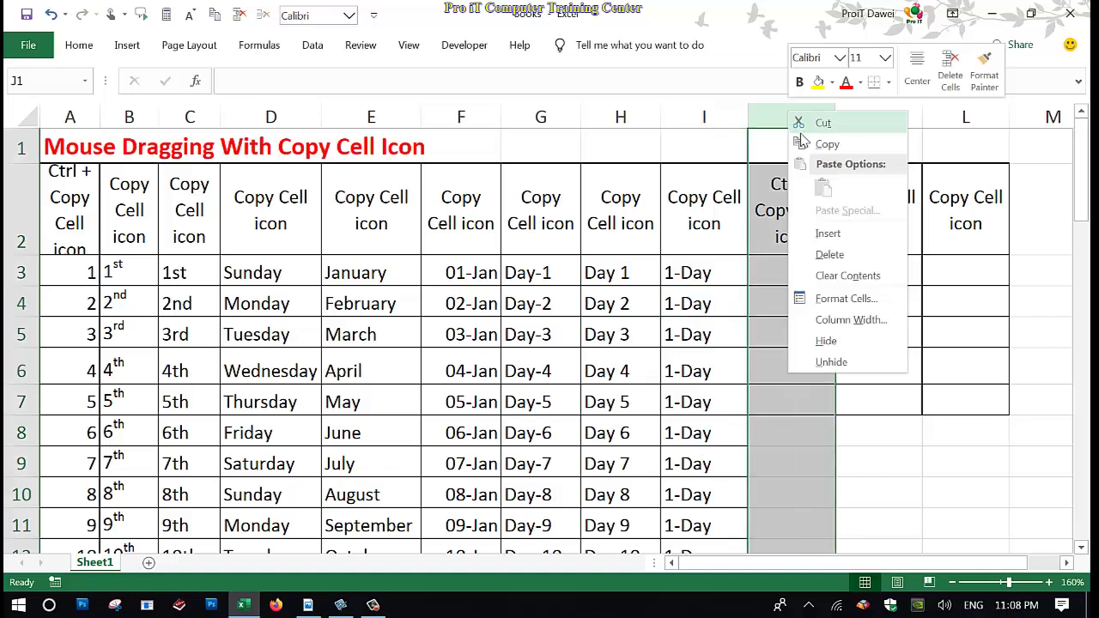
pyautogui.click(820, 232)
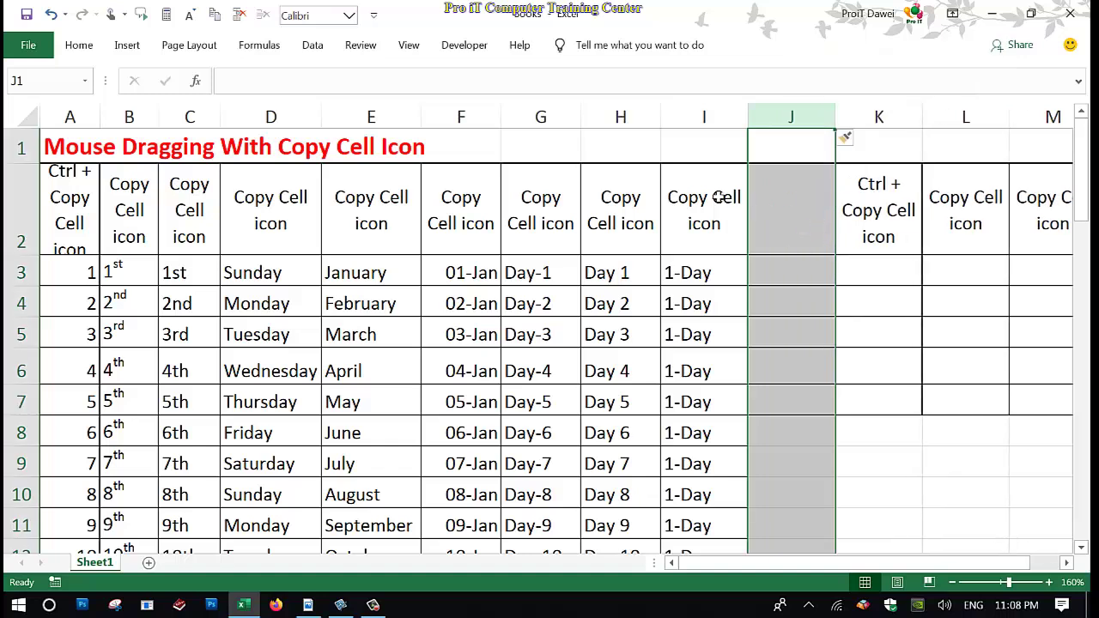
pyautogui.click(743, 245)
pyautogui.moveTo(755, 258); pyautogui.dragTo(797, 248)
# Step: Enter 1 Day in cell J3 and fill the series down column J to J53
pyautogui.click(780, 279)
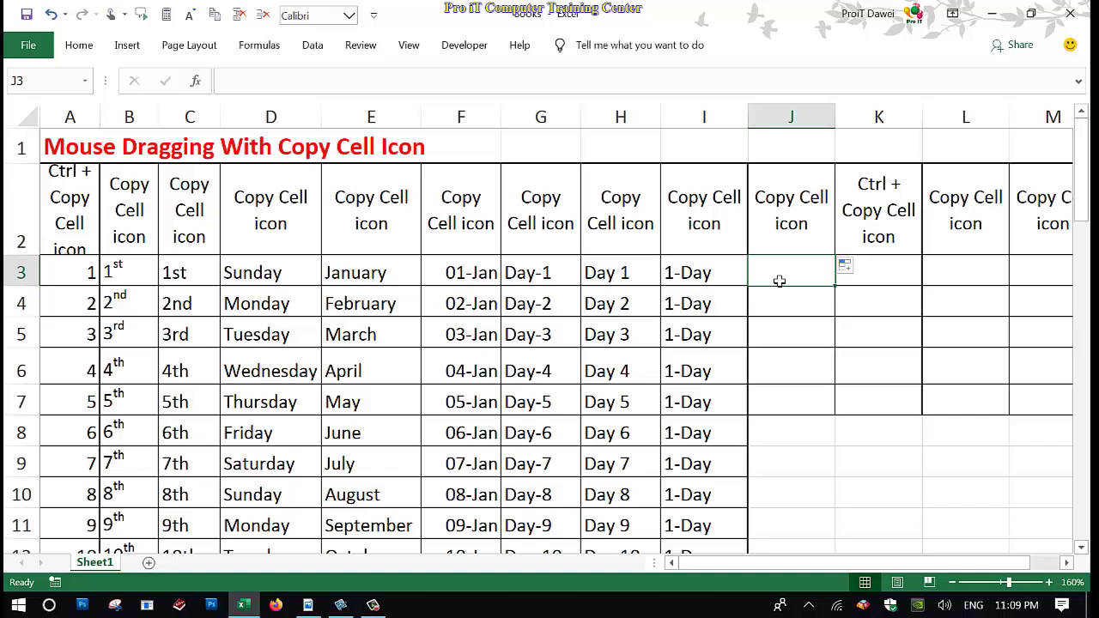
pyautogui.write('1 Day')
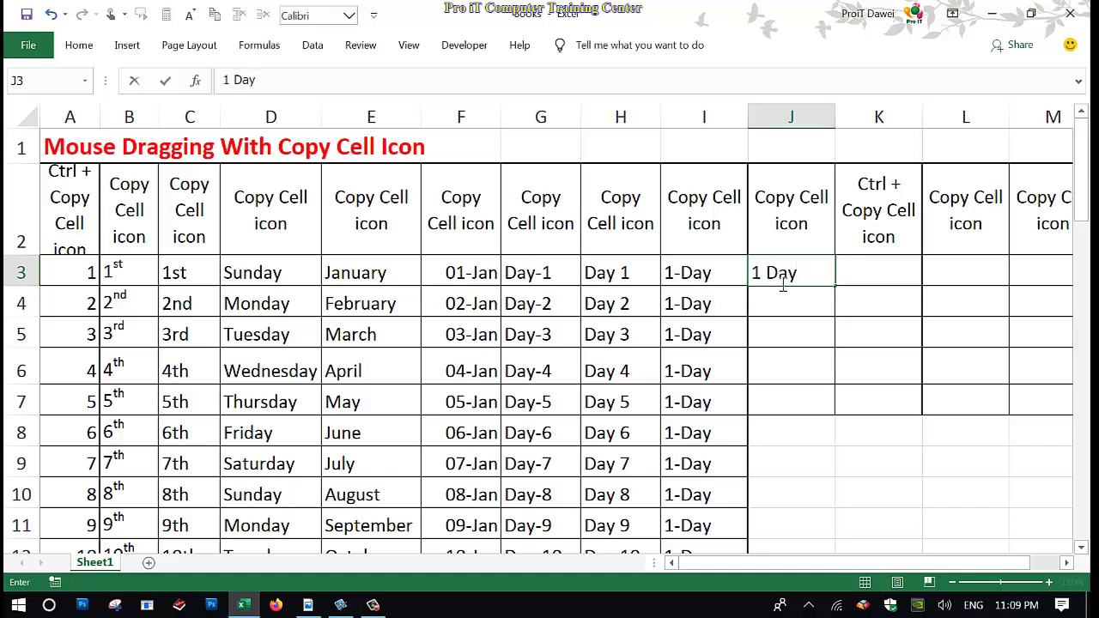
pyautogui.press('Return')
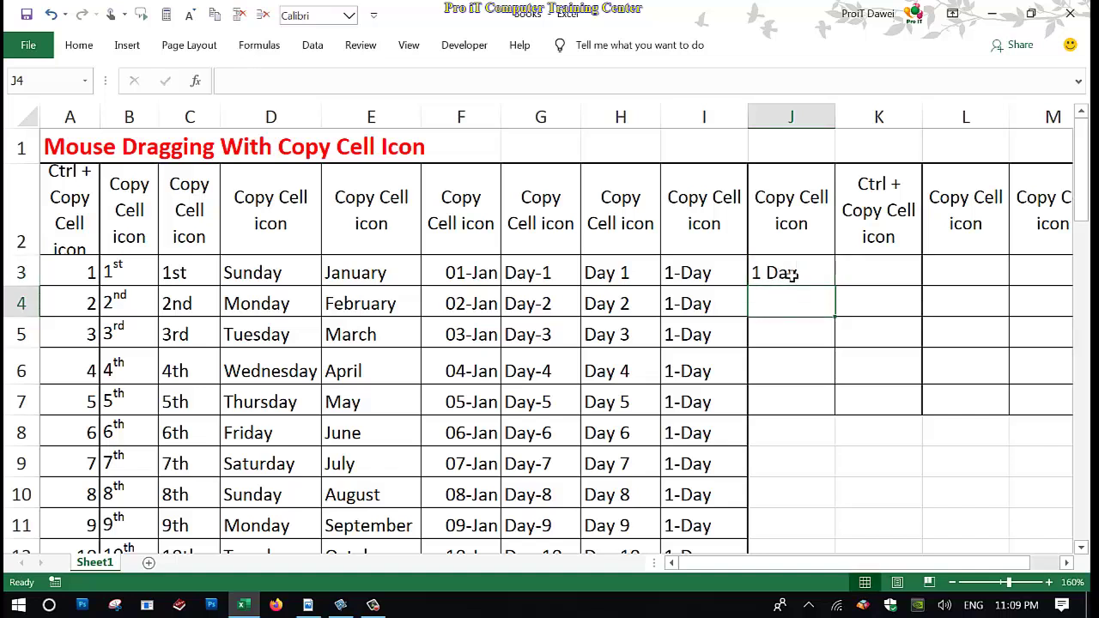
pyautogui.click(788, 276)
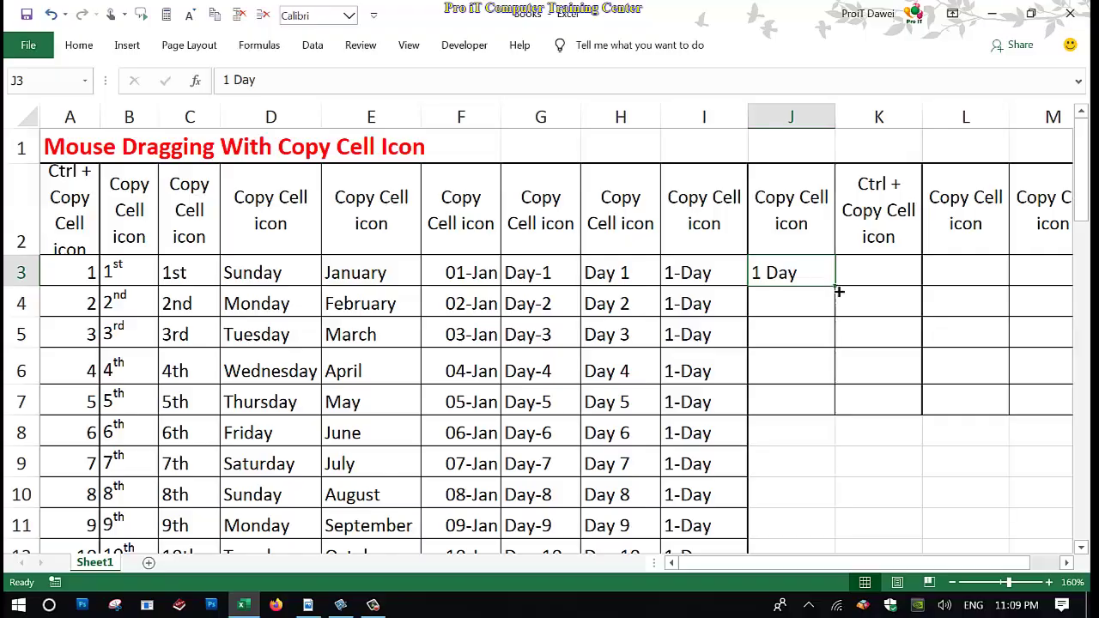
pyautogui.moveTo(840, 289); pyautogui.dragTo(824, 505)
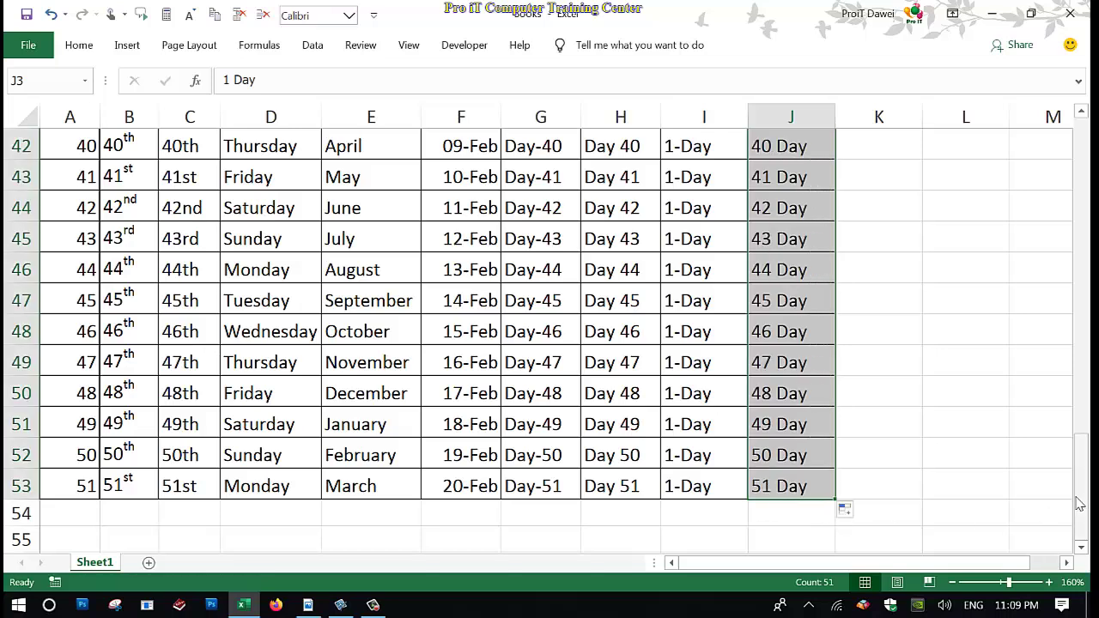
pyautogui.moveTo(1080, 503); pyautogui.dragTo(1065, 120)
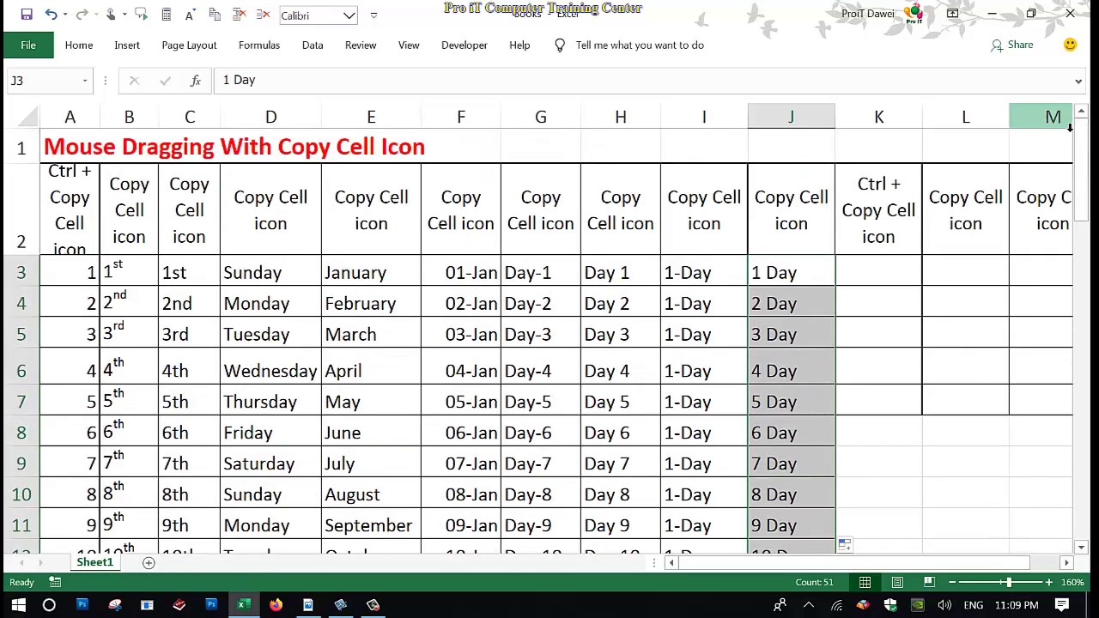
pyautogui.click(773, 283)
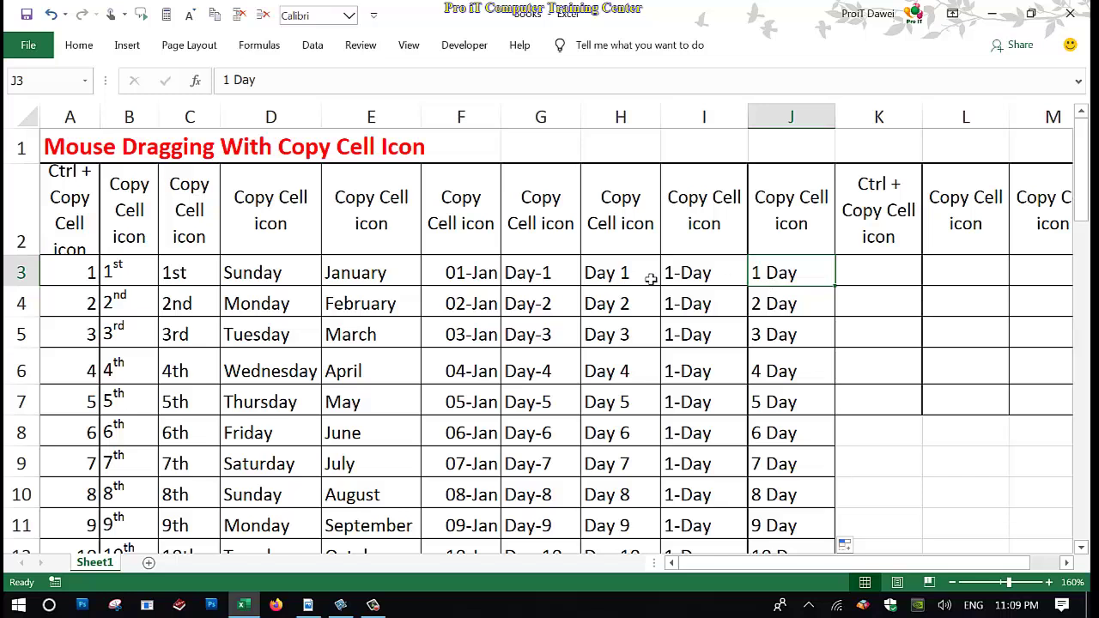
pyautogui.click(625, 282)
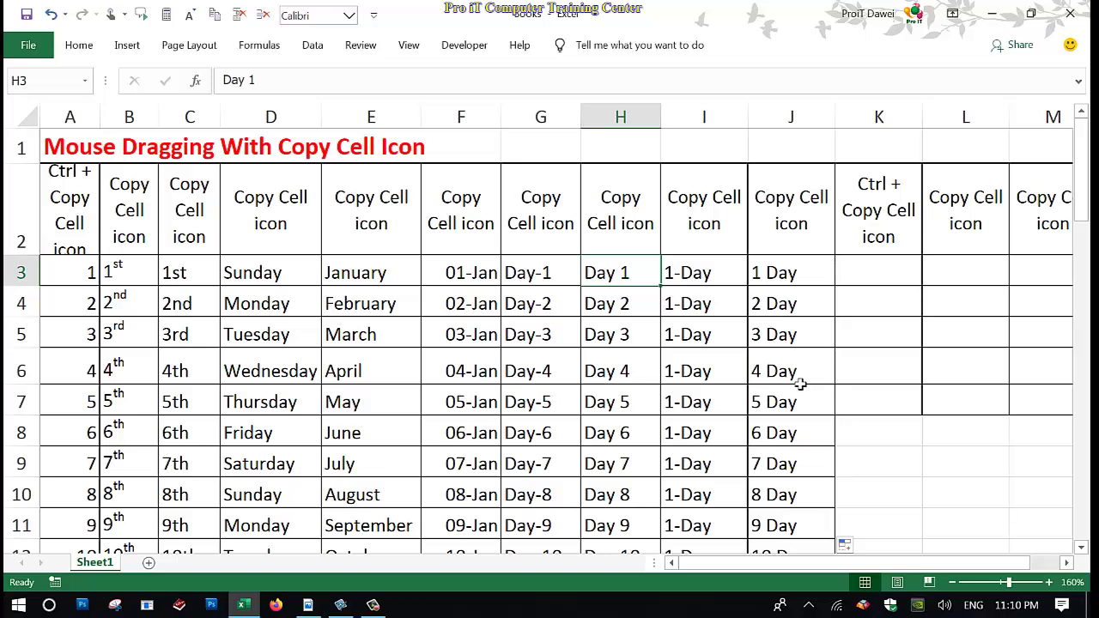
pyautogui.click(861, 283)
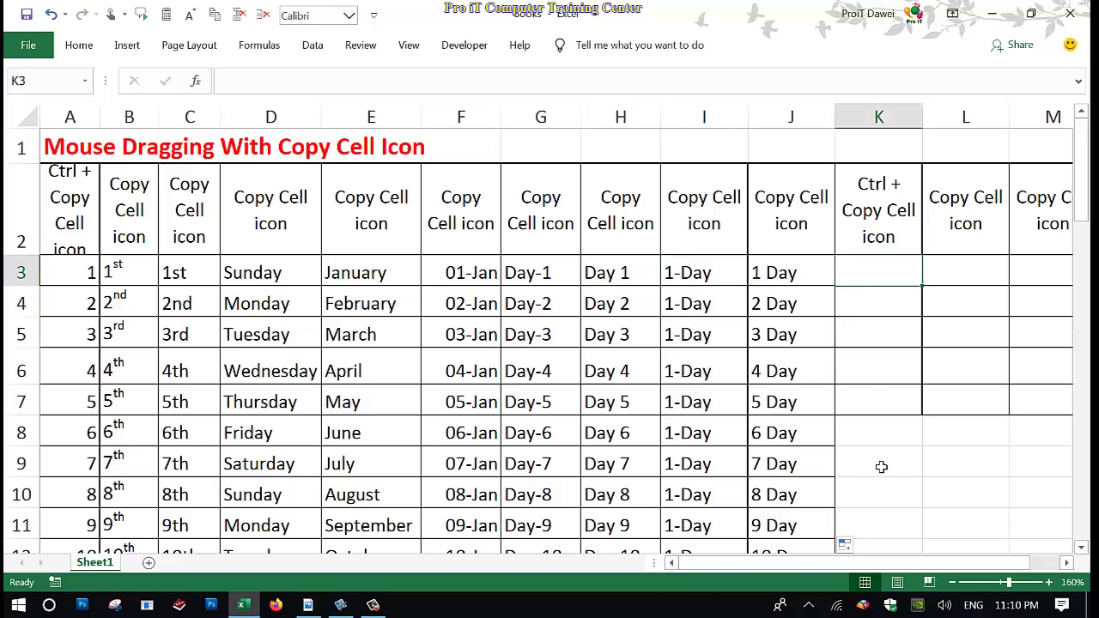
pyautogui.moveTo(883, 543); pyautogui.dragTo(988, 526)
pyautogui.click(1006, 499)
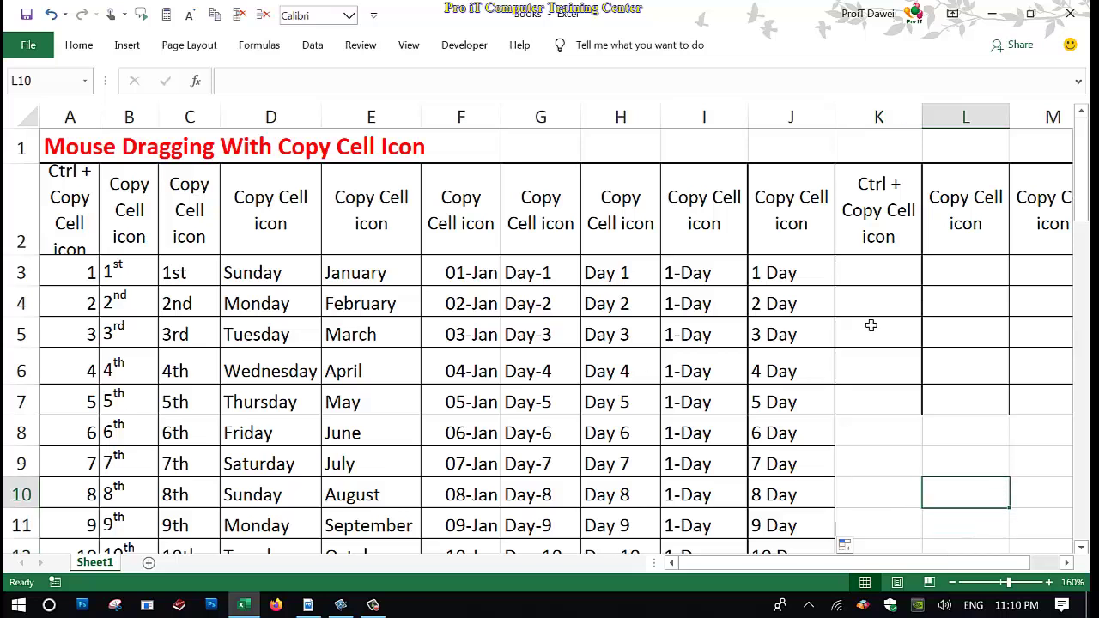
# Step: Insert a blank column before column K and copy the Copy Cell icon header from J2 into K2
pyautogui.click(878, 119)
pyautogui.rightClick(880, 122)
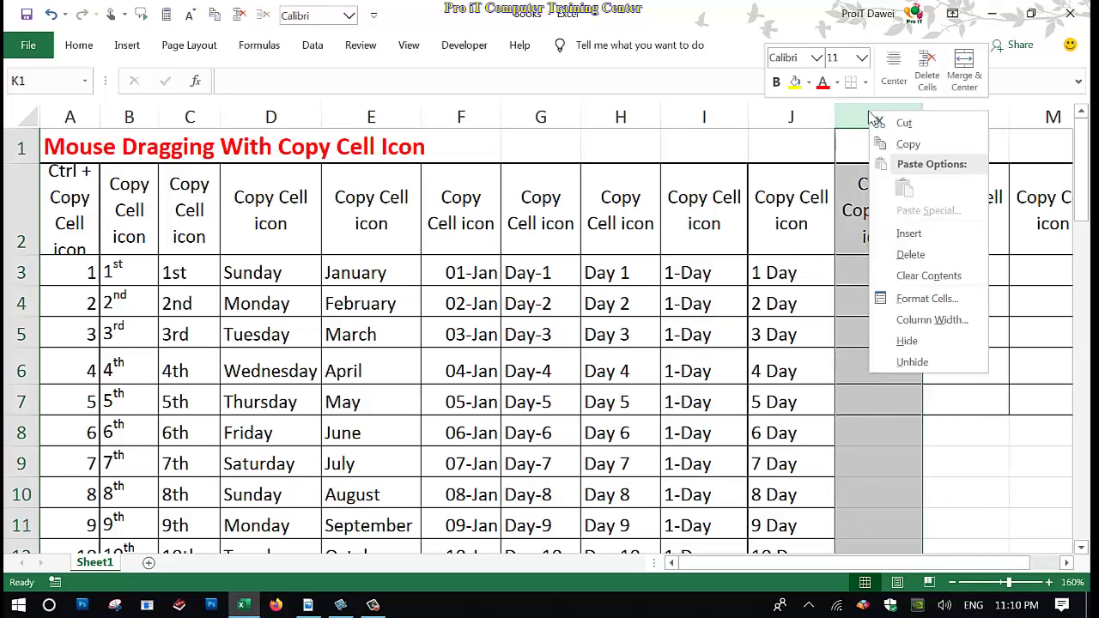
pyautogui.click(920, 246)
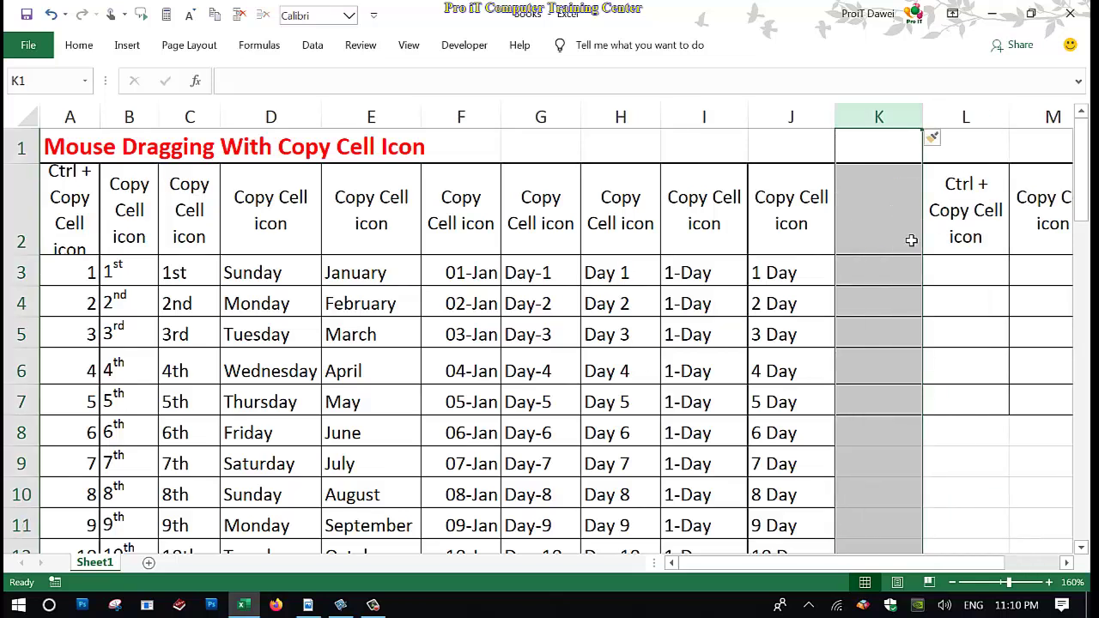
pyautogui.click(1065, 564)
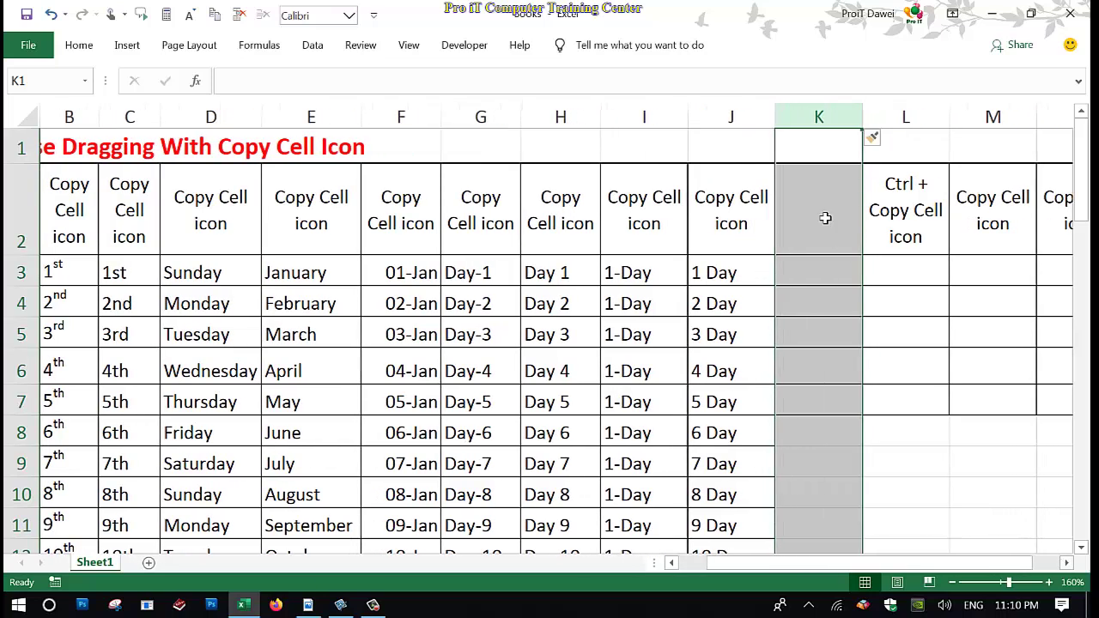
pyautogui.click(768, 209)
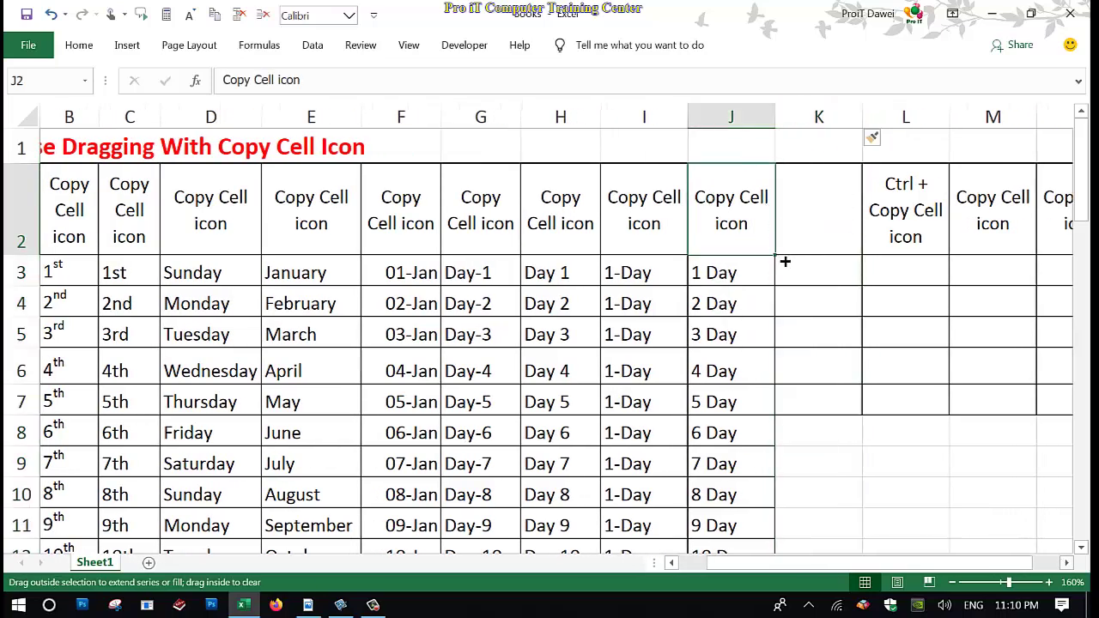
pyautogui.moveTo(784, 258); pyautogui.dragTo(826, 257)
# Step: Enter (1 Day) in cell K3
pyautogui.click(816, 284)
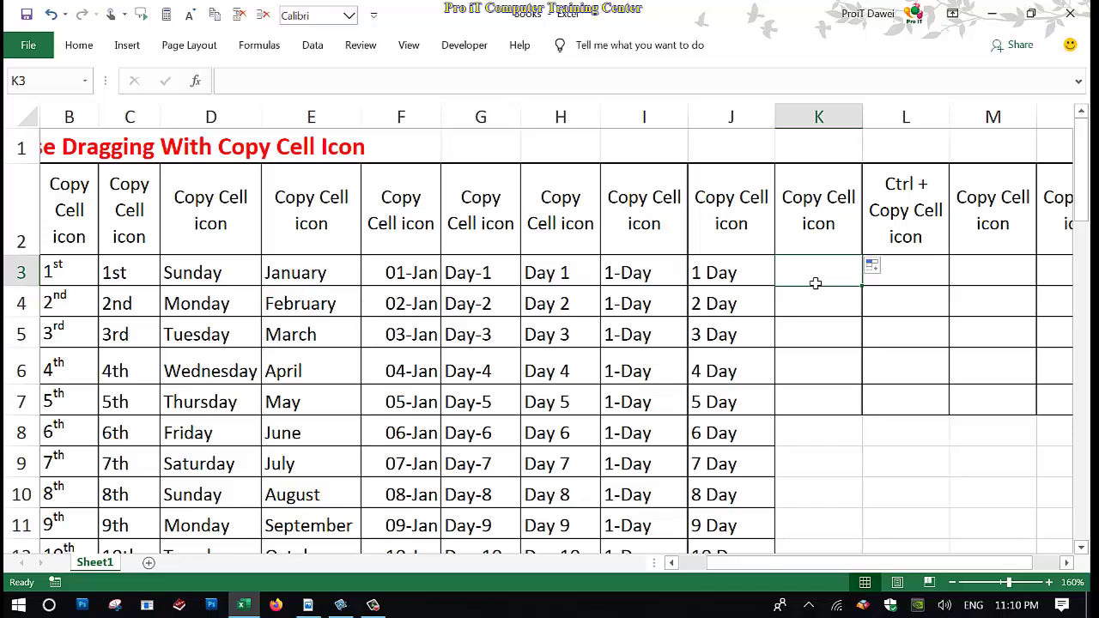
pyautogui.write('(')
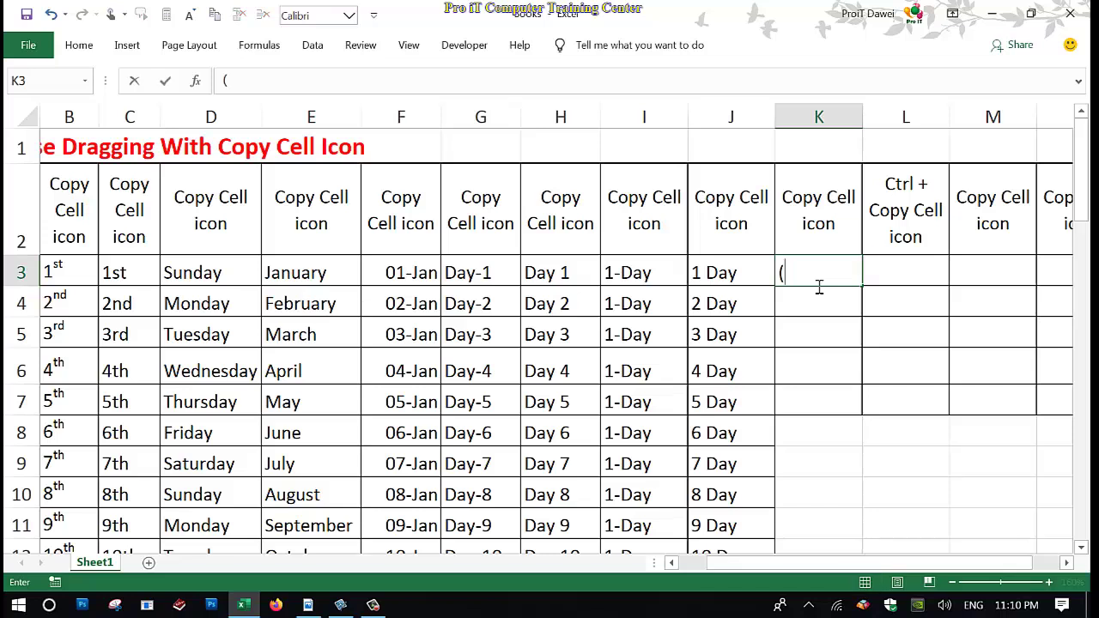
pyautogui.write('1 Day')
pyautogui.press('BackSpace')
pyautogui.press('BackSpace')
pyautogui.press('BackSpace')
pyautogui.press('BackSpace')
pyautogui.write('Day)')
pyautogui.click(799, 332)
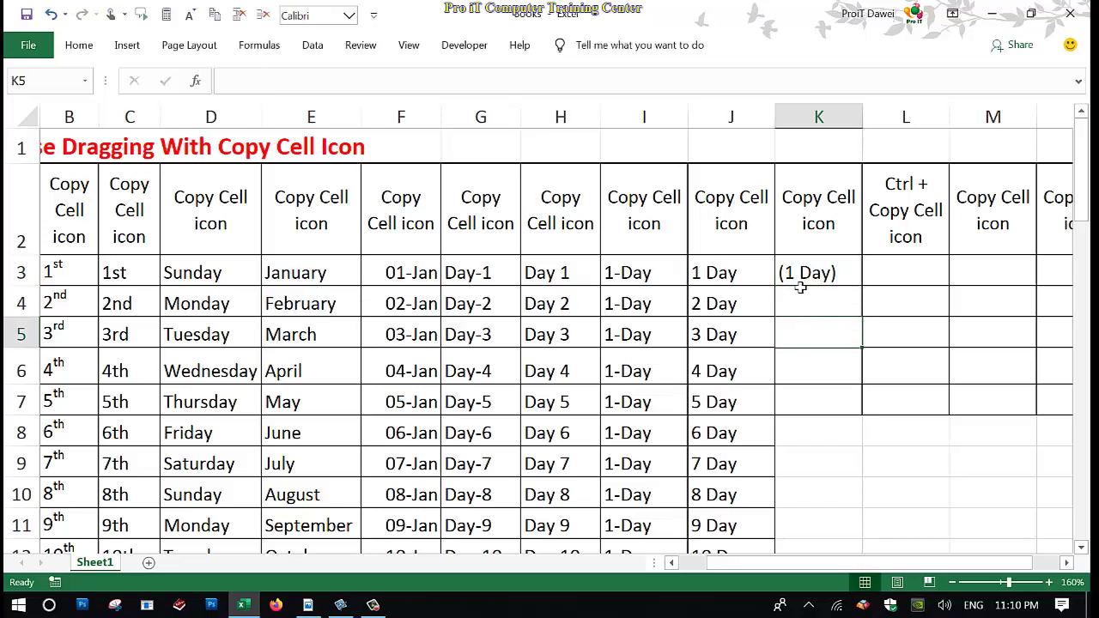
# Step: Fill column K from K3 down to K53 using the (1 Day) entry
pyautogui.click(829, 275)
pyautogui.moveTo(870, 295); pyautogui.dragTo(832, 511)
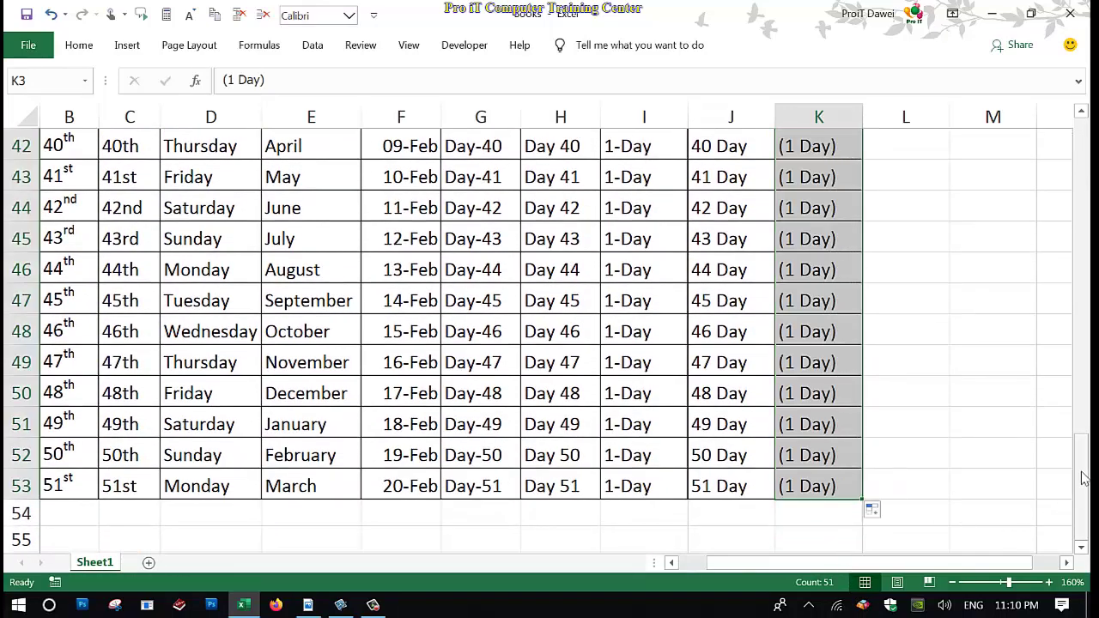
pyautogui.moveTo(1076, 477); pyautogui.dragTo(1056, 160)
pyautogui.click(810, 284)
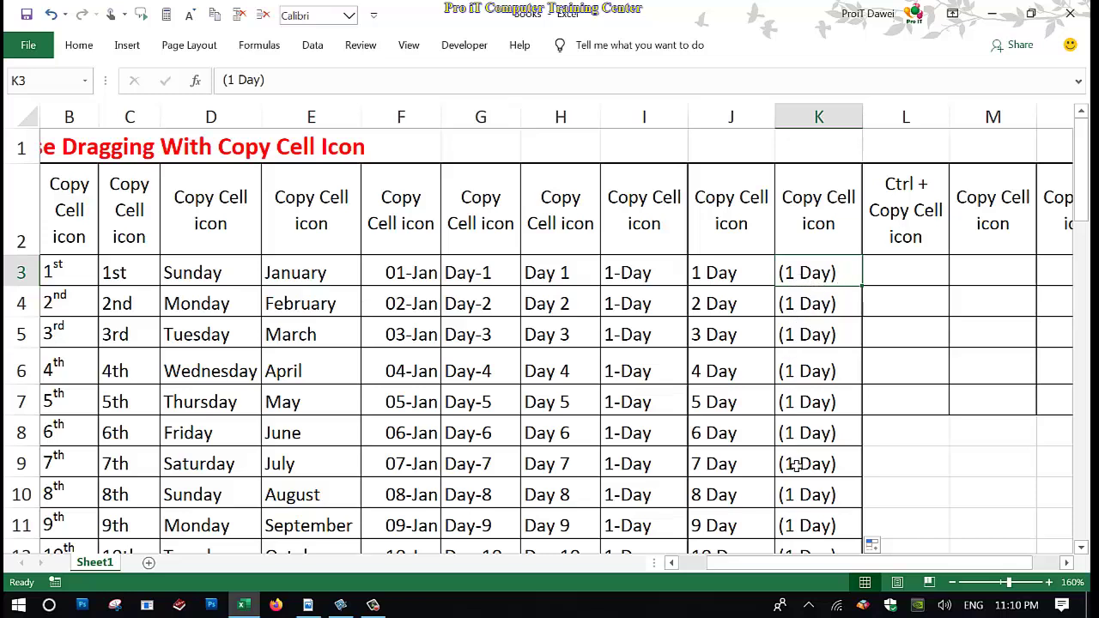
# Step: Enter 1 Day in cell L3 under the Ctrl + Copy Cell icon header
pyautogui.click(900, 267)
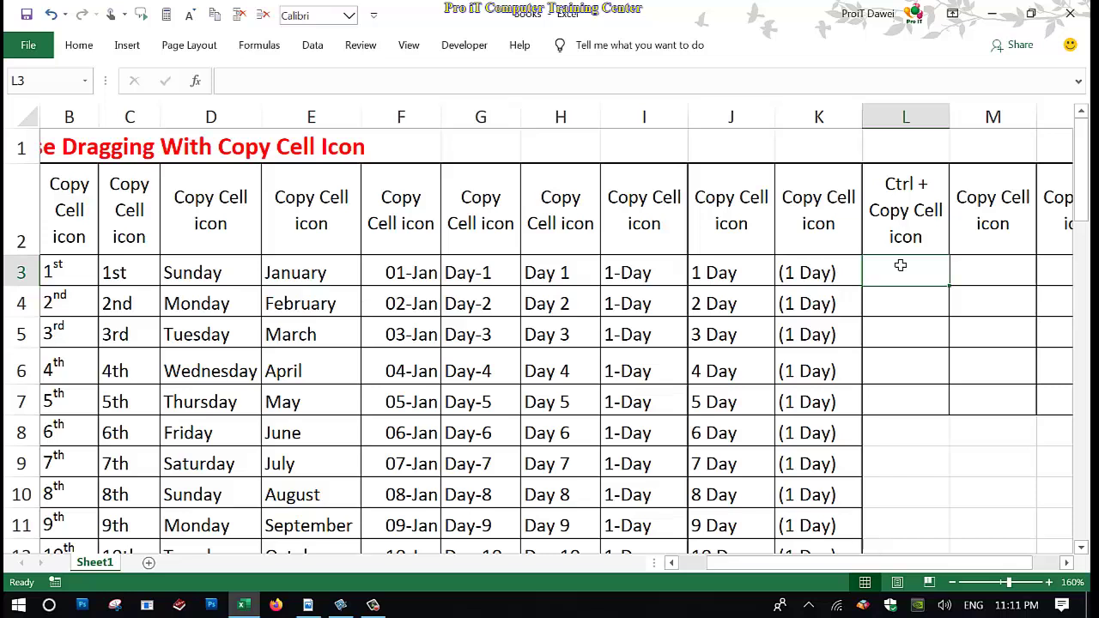
pyautogui.write('1')
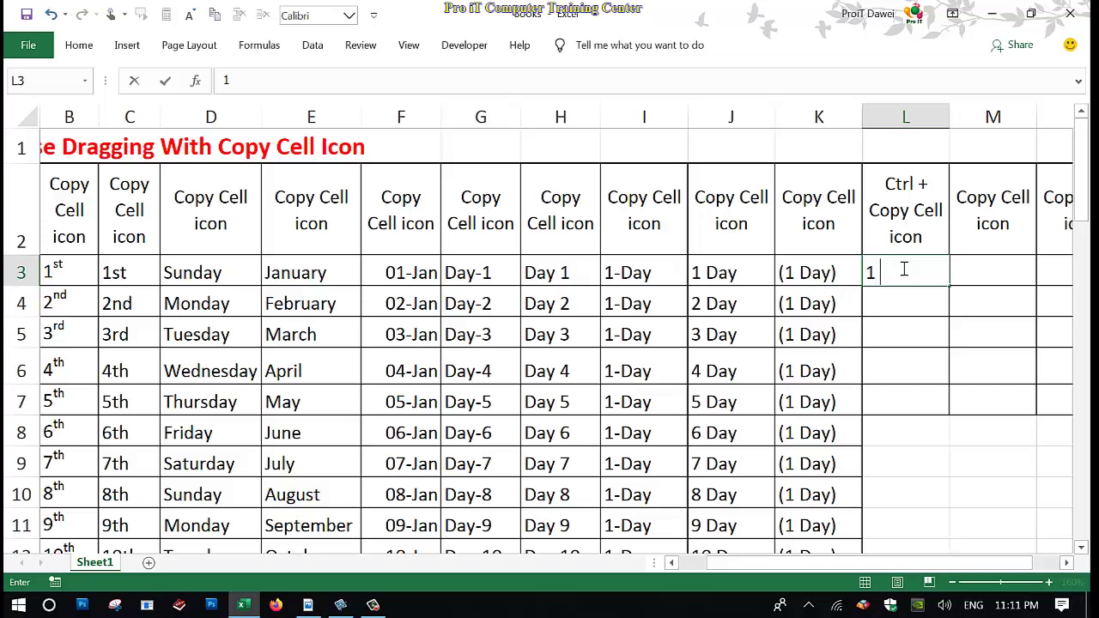
pyautogui.write(' Day')
pyautogui.click(907, 300)
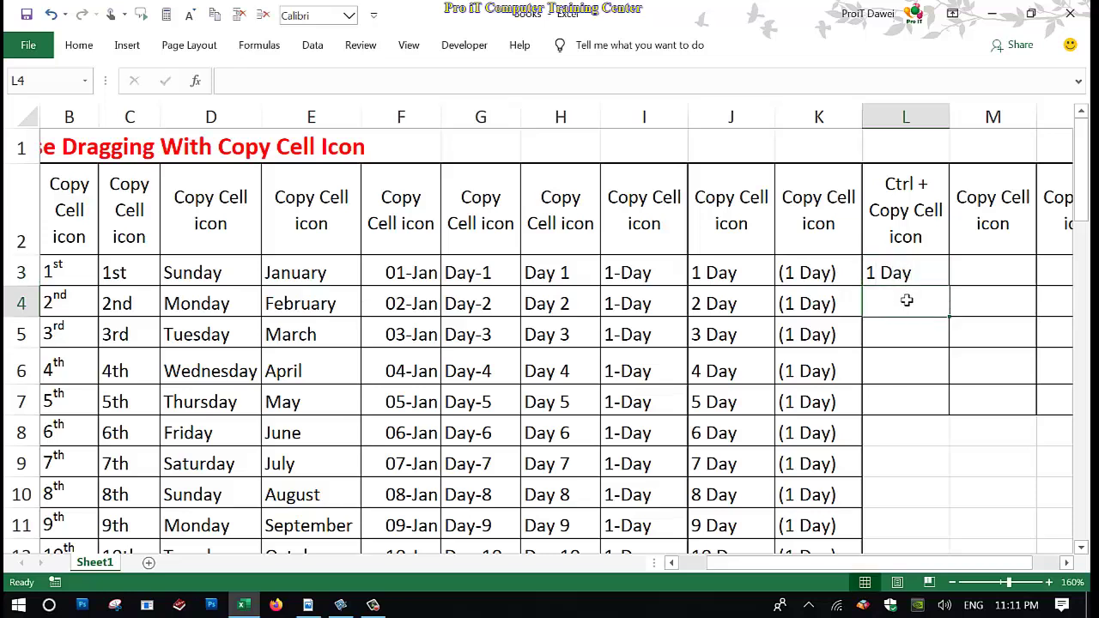
pyautogui.click(916, 275)
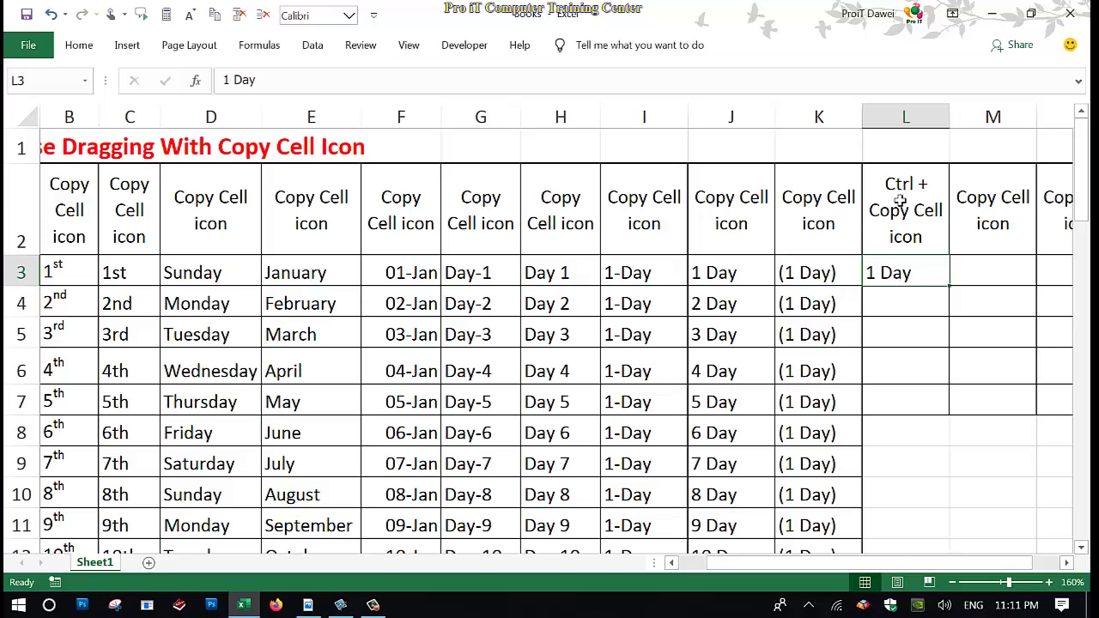
# Step: Check the L2 header, view the Ctrl key plus mouse diagram in Snagit Editor, and return to the Excel worksheet
pyautogui.click(900, 242)
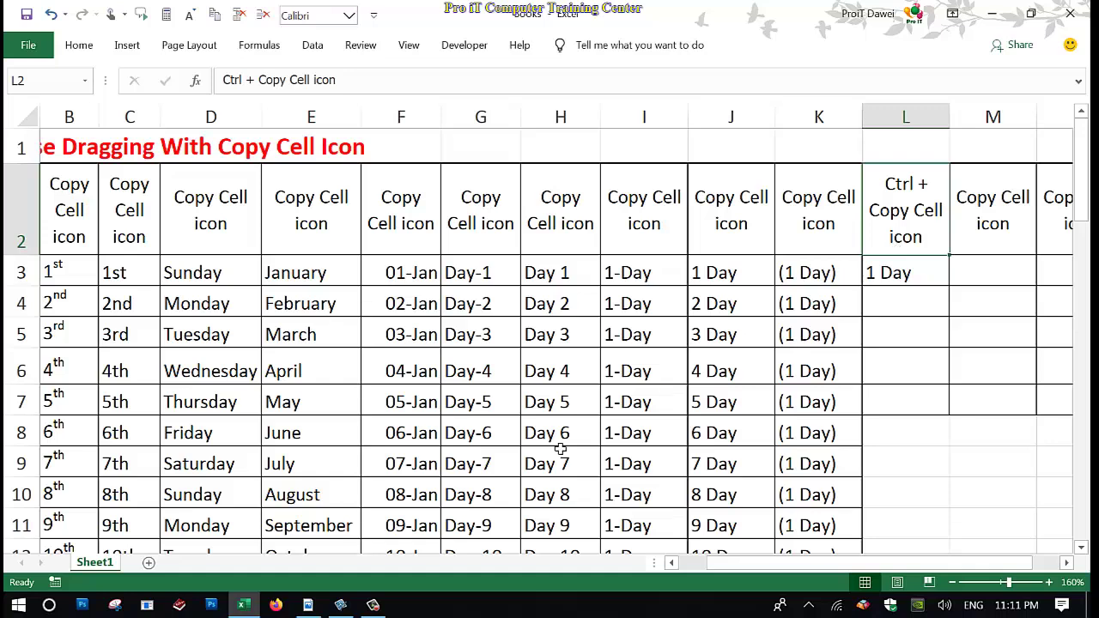
pyautogui.click(344, 607)
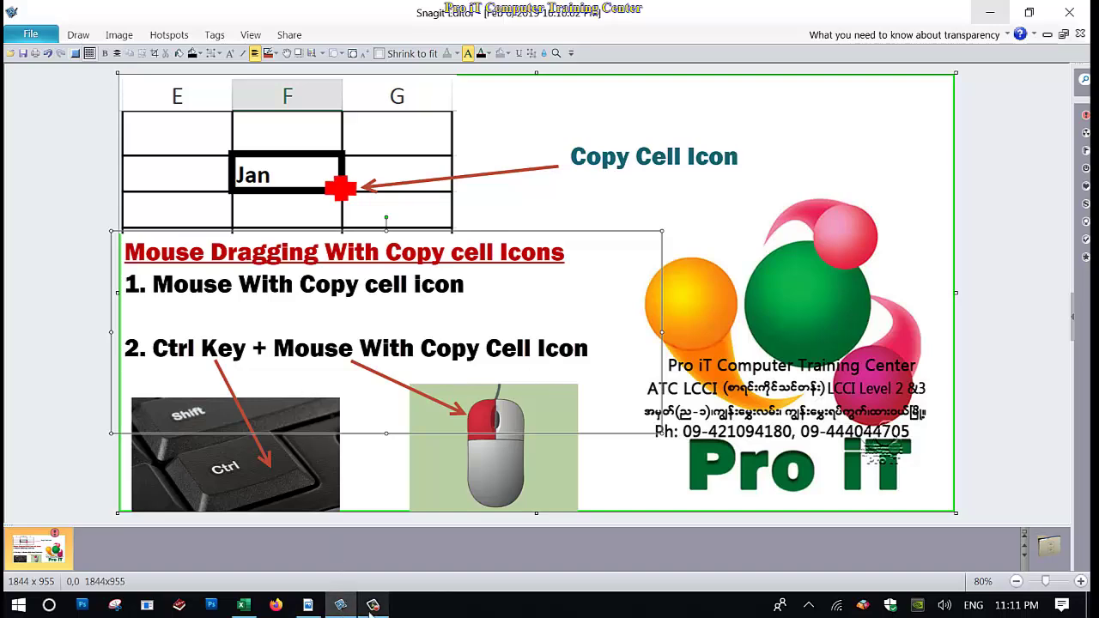
pyautogui.click(336, 607)
pyautogui.click(311, 608)
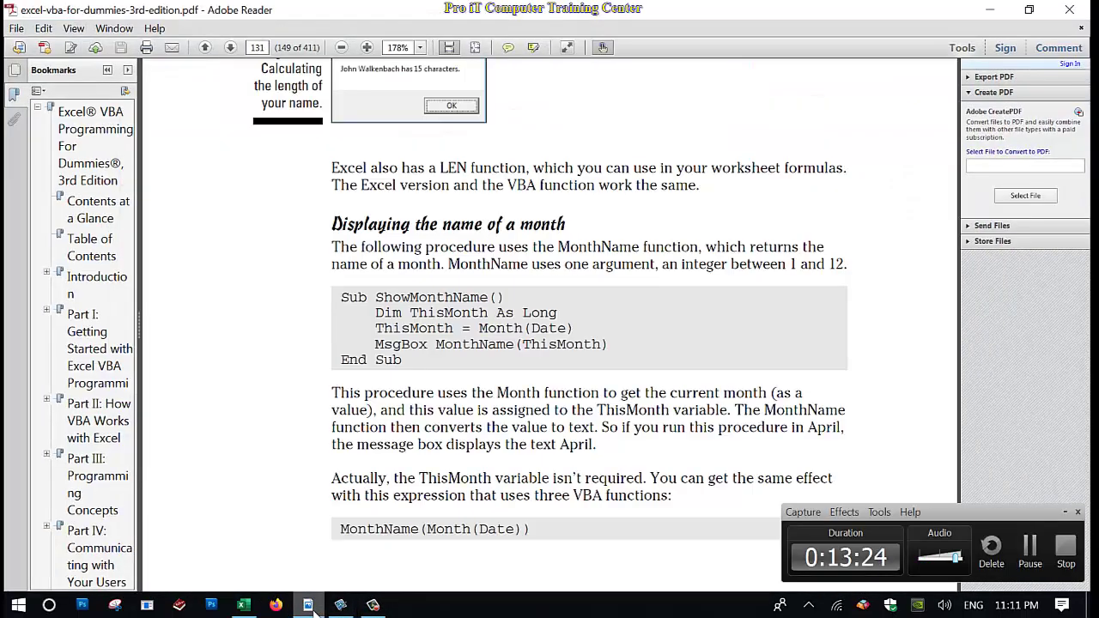
pyautogui.click(1066, 514)
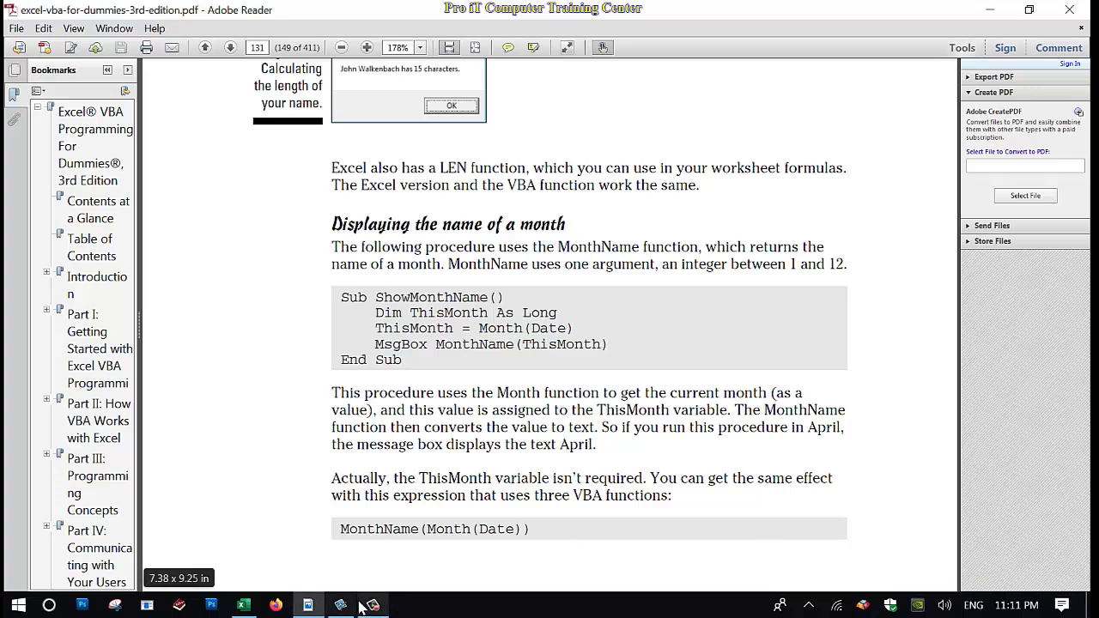
pyautogui.click(244, 607)
pyautogui.click(245, 608)
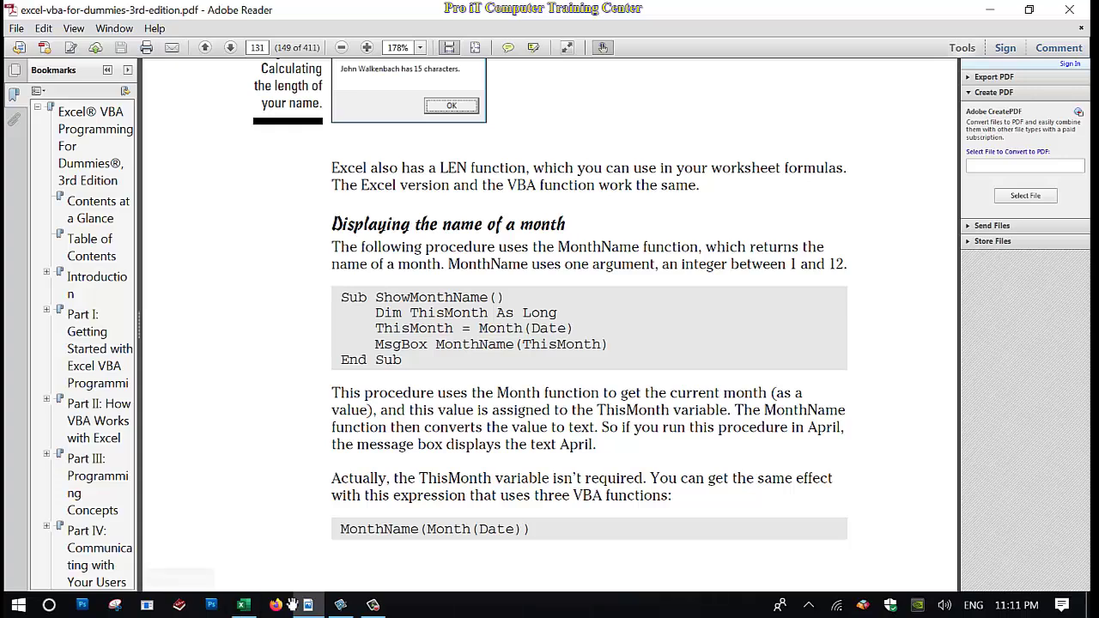
pyautogui.click(246, 610)
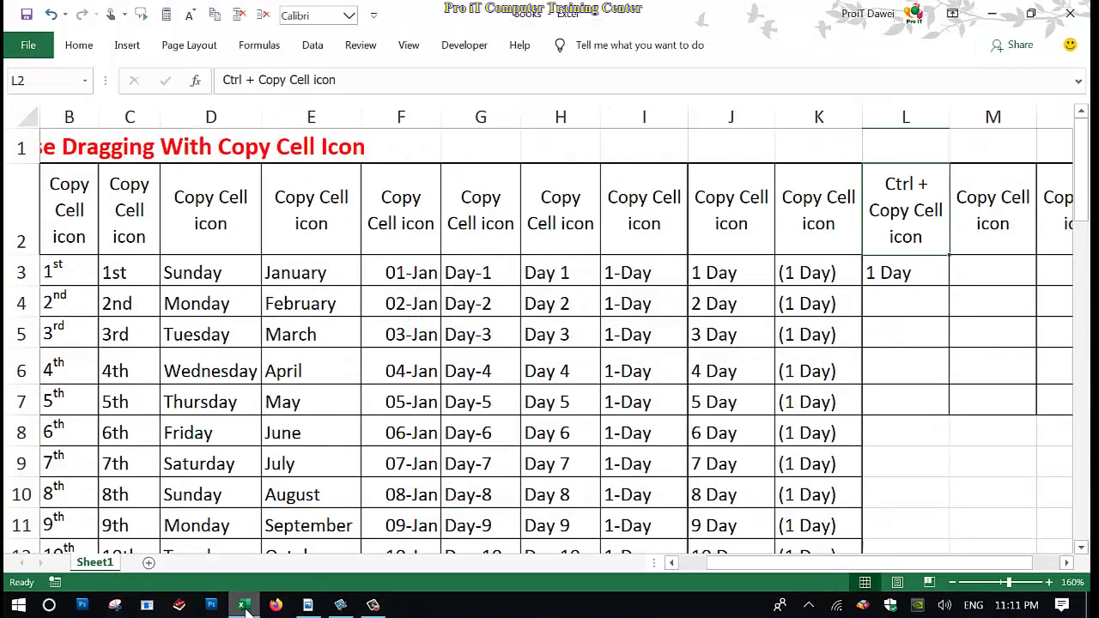
# Step: Copy the 1 Day entry from L3 down to L53 without incrementing the number
pyautogui.click(939, 286)
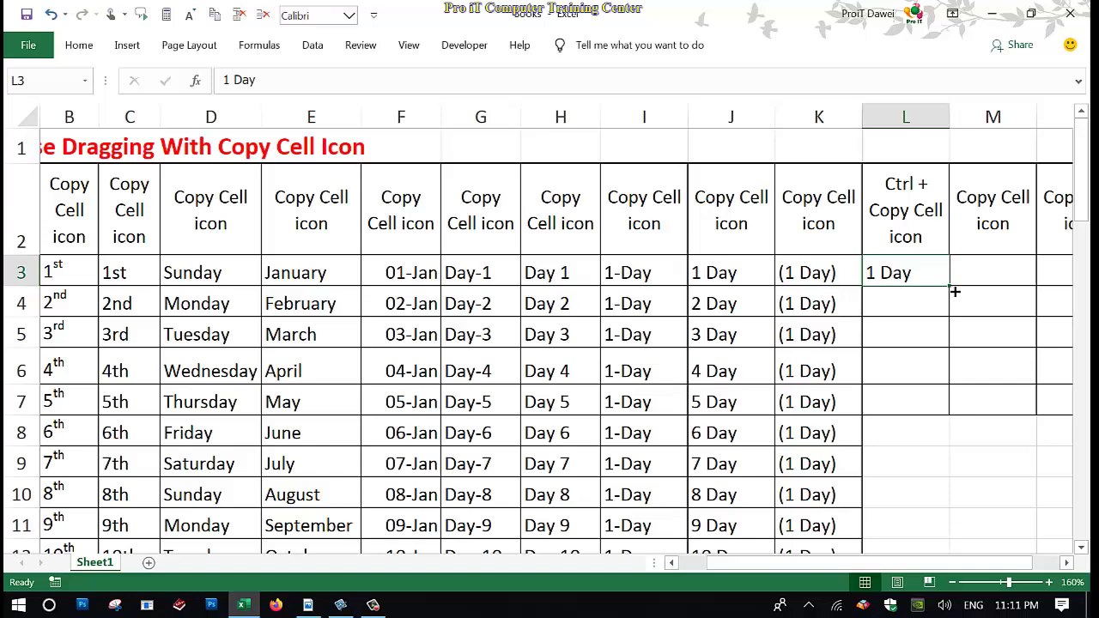
pyautogui.moveTo(955, 292); pyautogui.dragTo(886, 508)
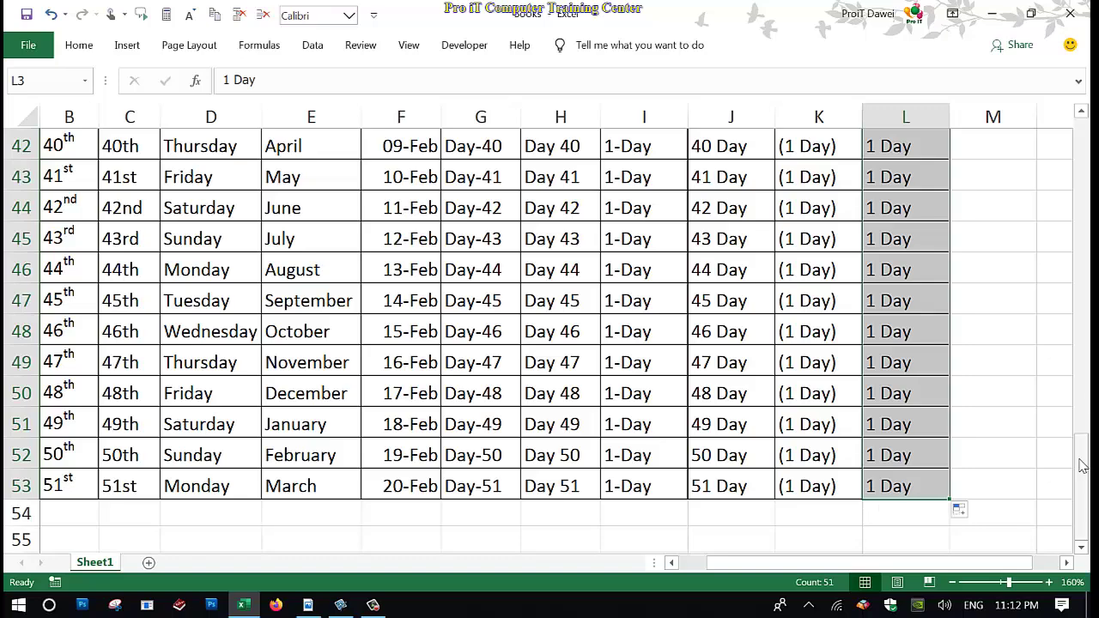
pyautogui.moveTo(1081, 485); pyautogui.dragTo(1065, 178)
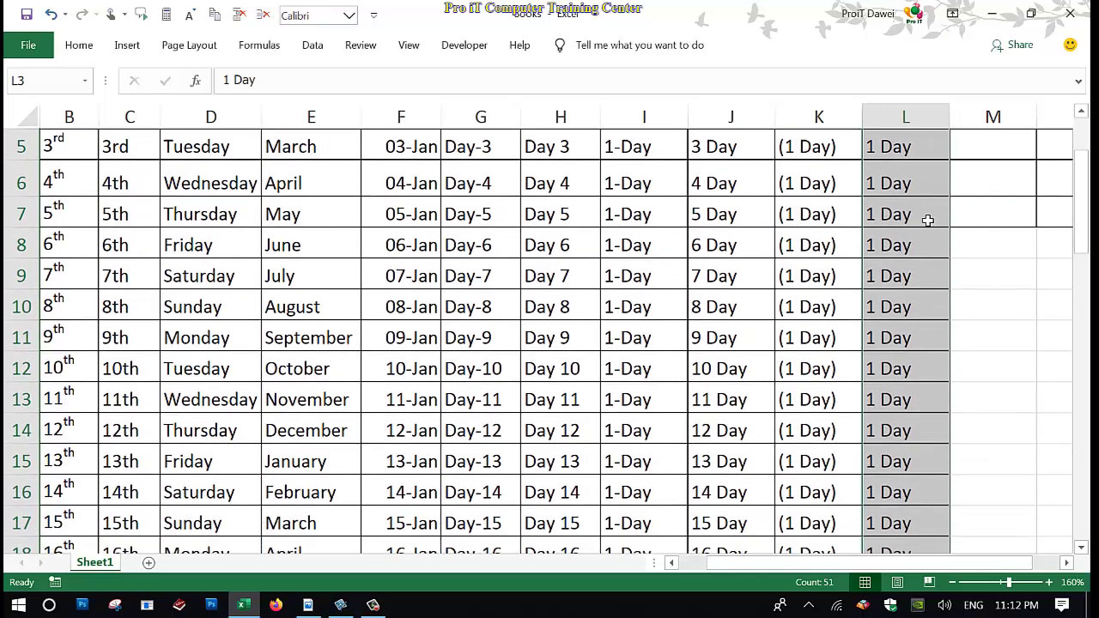
# Step: Enter 1 in cell M3 and 5 in cell M4 under the Copy Cell icon header
pyautogui.click(924, 214)
pyautogui.moveTo(1088, 247); pyautogui.dragTo(1080, 182)
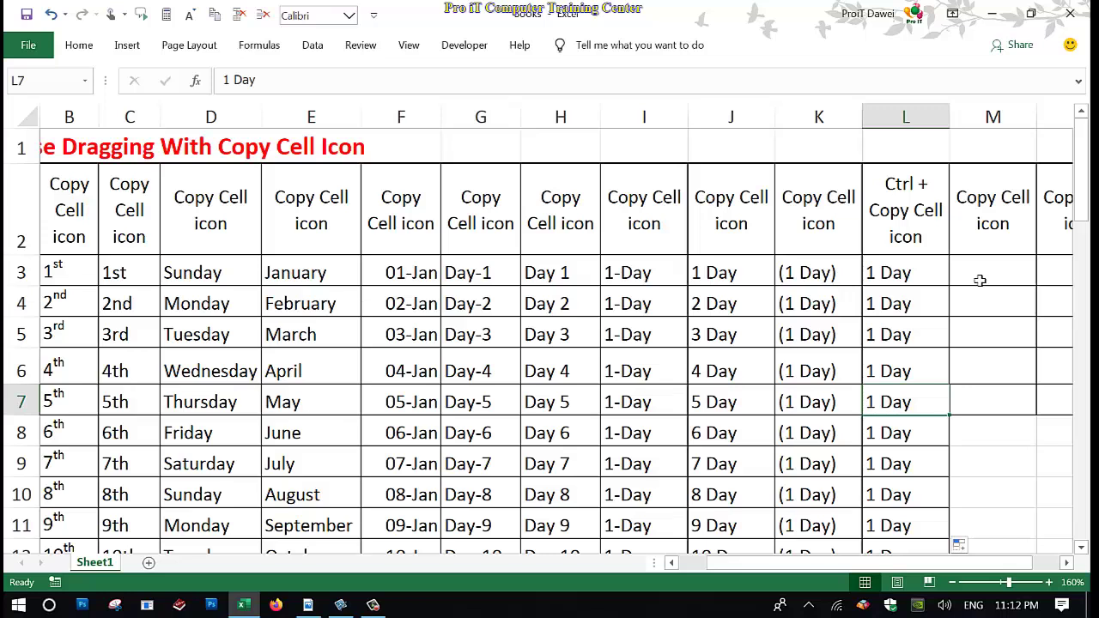
pyautogui.click(980, 280)
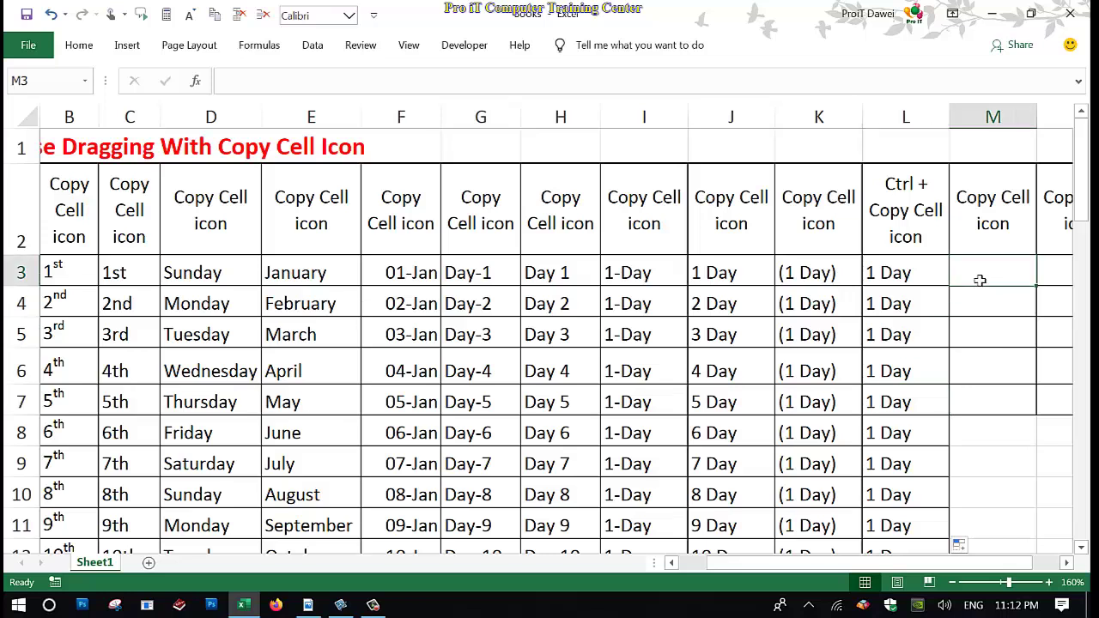
pyautogui.click(1065, 565)
pyautogui.click(1065, 565)
pyautogui.click(1065, 566)
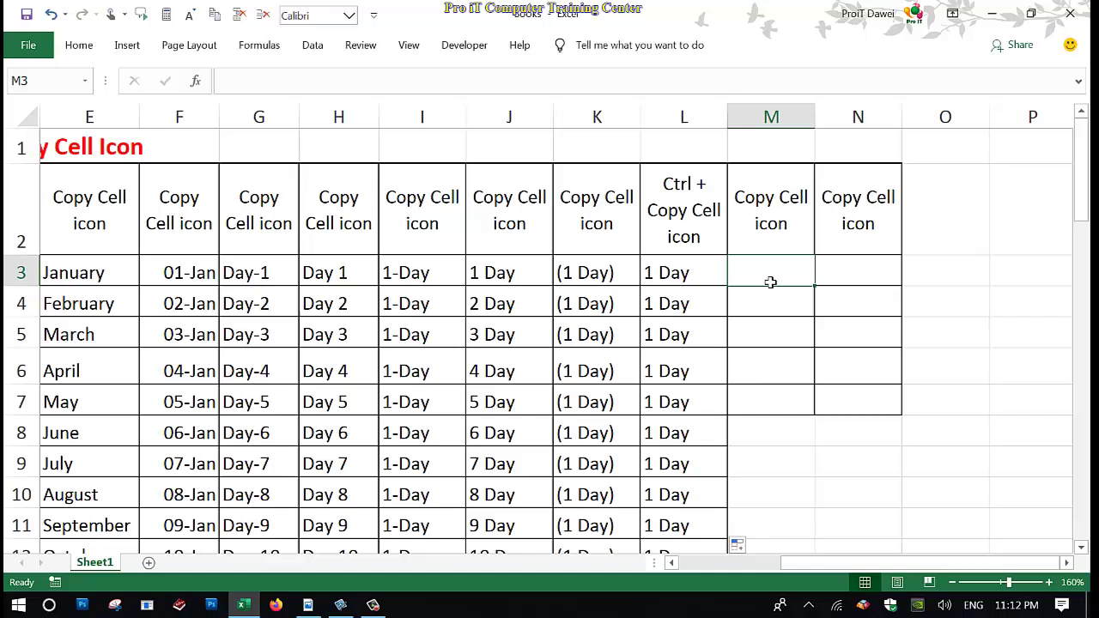
pyautogui.write('1')
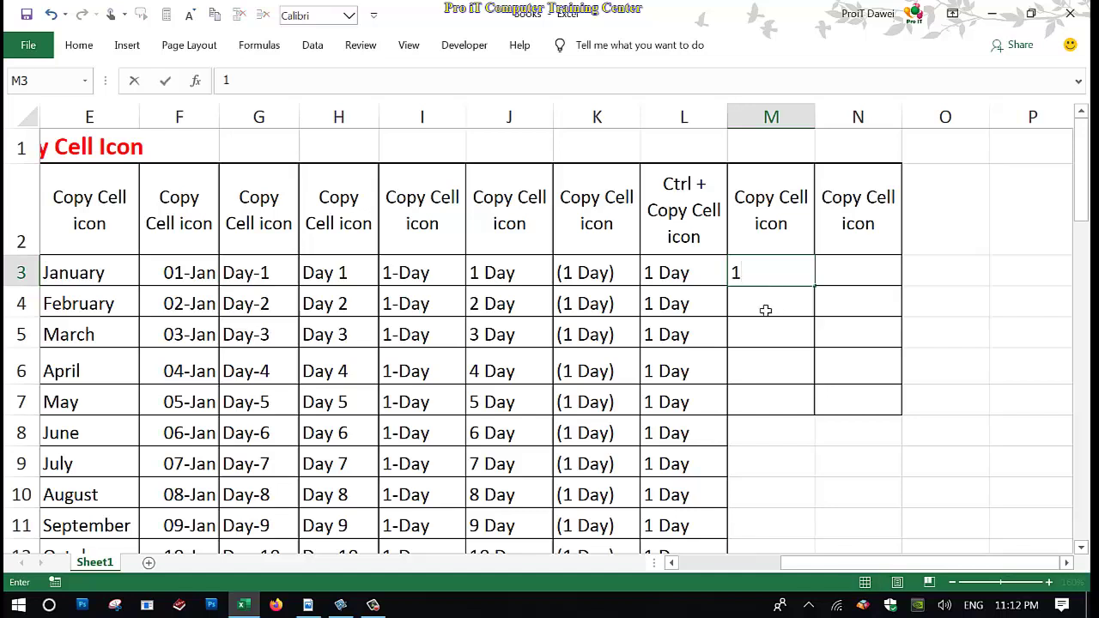
pyautogui.press('Return')
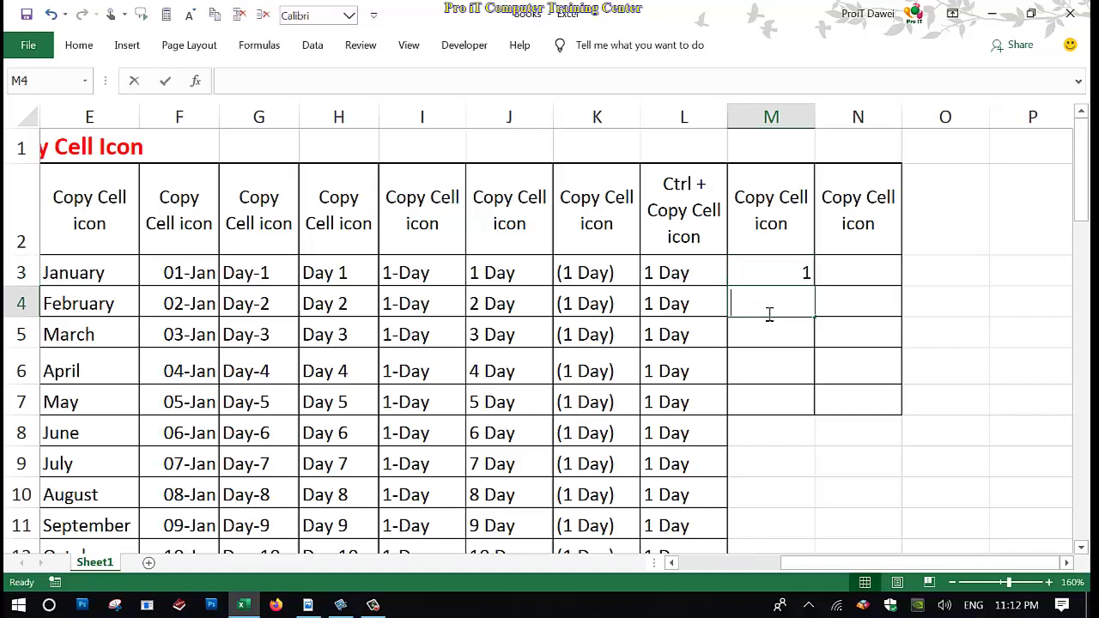
pyautogui.write('5')
pyautogui.press('Return')
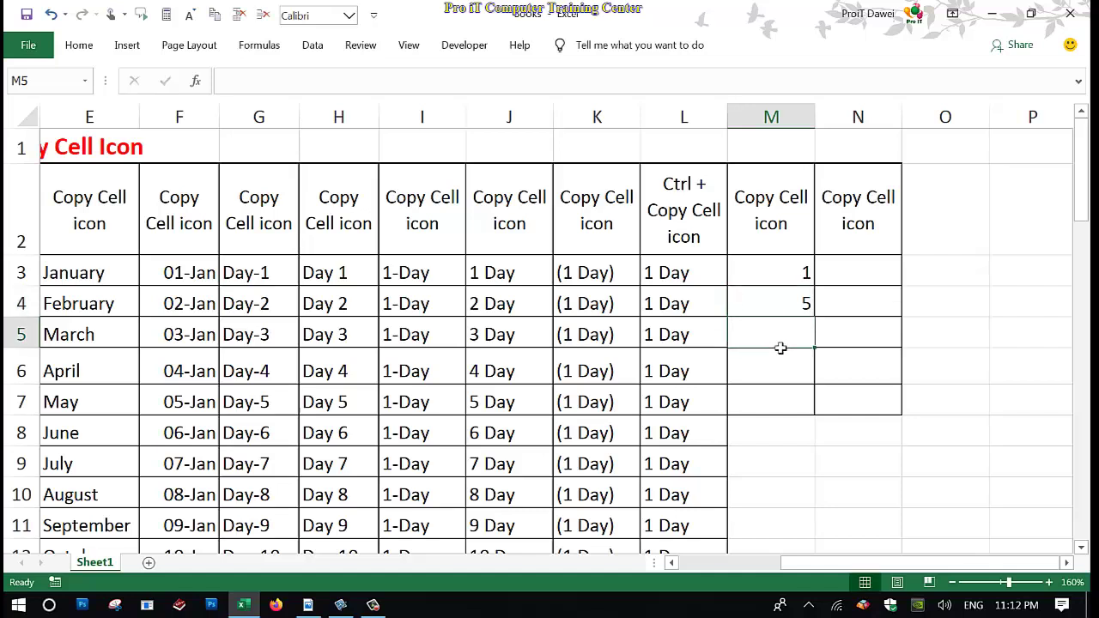
# Step: Fill column M down to M53 as a number series based on the two starting values in M3 and M4
pyautogui.click(791, 285)
pyautogui.click(790, 309)
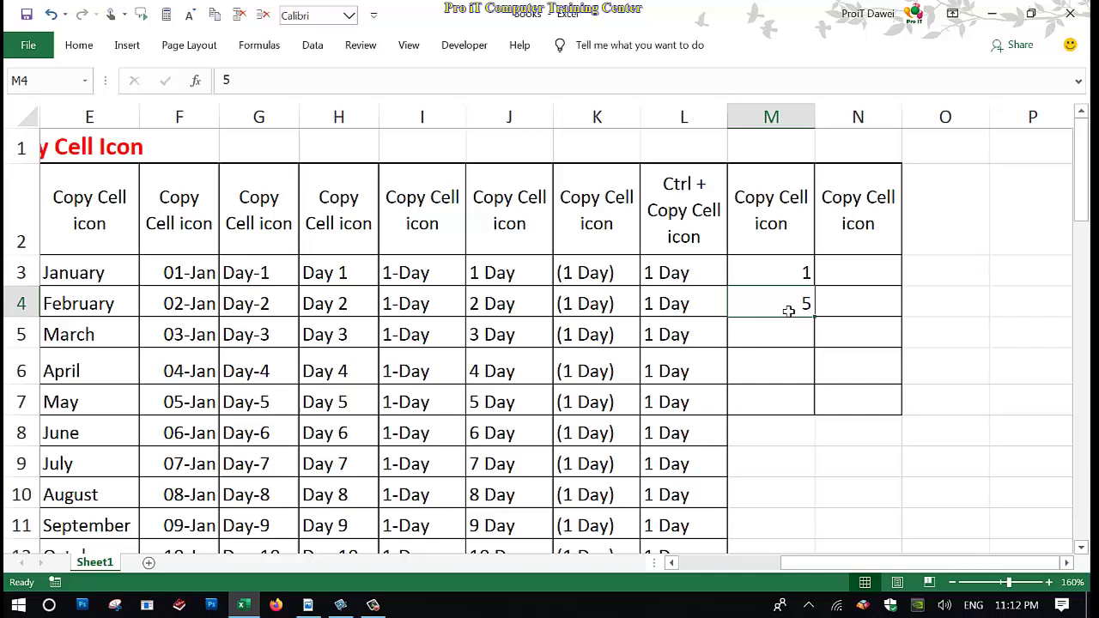
pyautogui.click(785, 284)
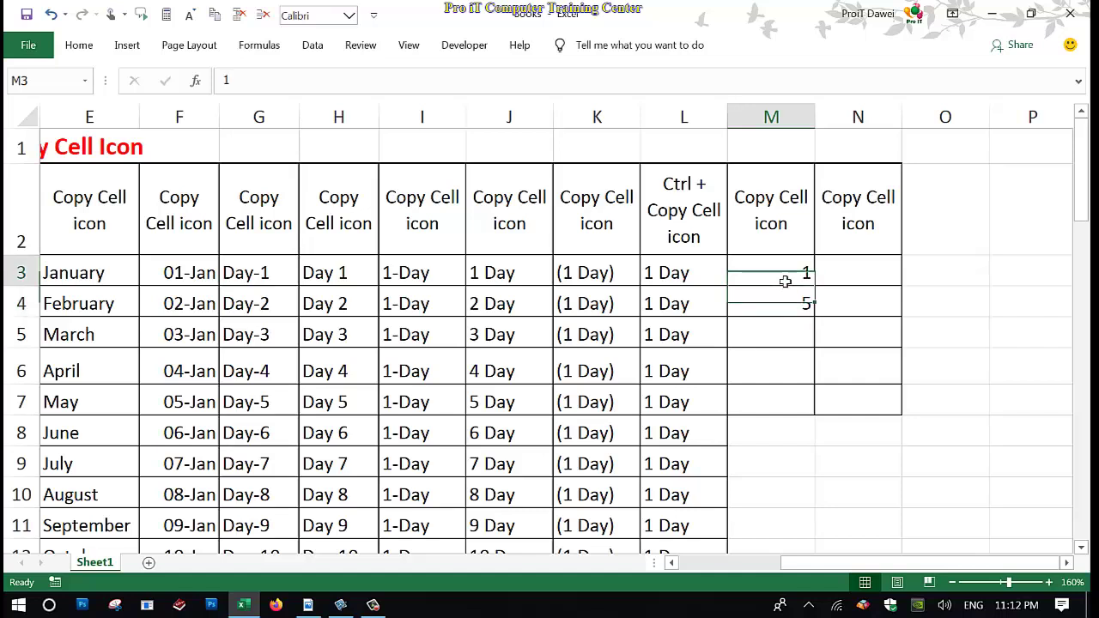
pyautogui.moveTo(785, 288); pyautogui.dragTo(787, 296)
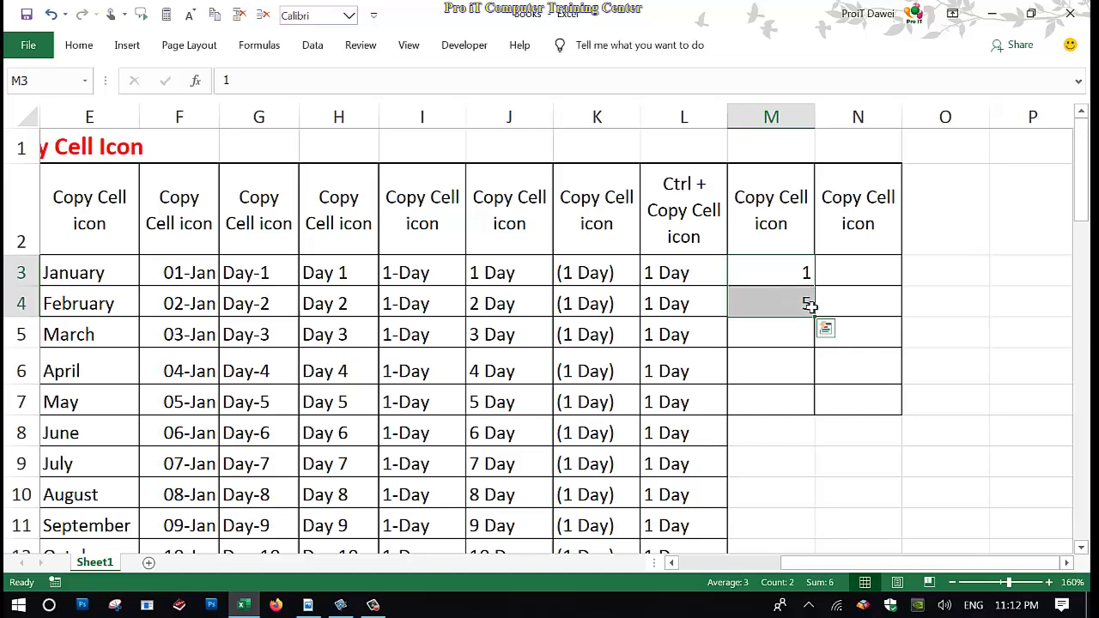
pyautogui.click(801, 276)
pyautogui.click(790, 302)
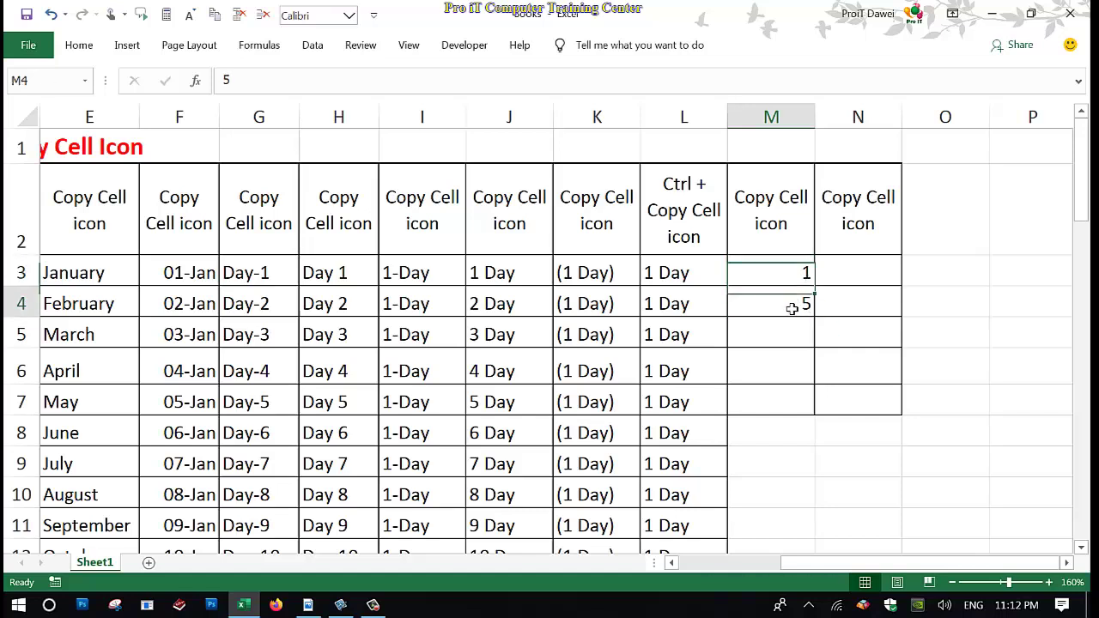
pyautogui.click(780, 268)
pyautogui.moveTo(781, 285); pyautogui.dragTo(791, 300)
pyautogui.click(800, 304)
pyautogui.click(790, 284)
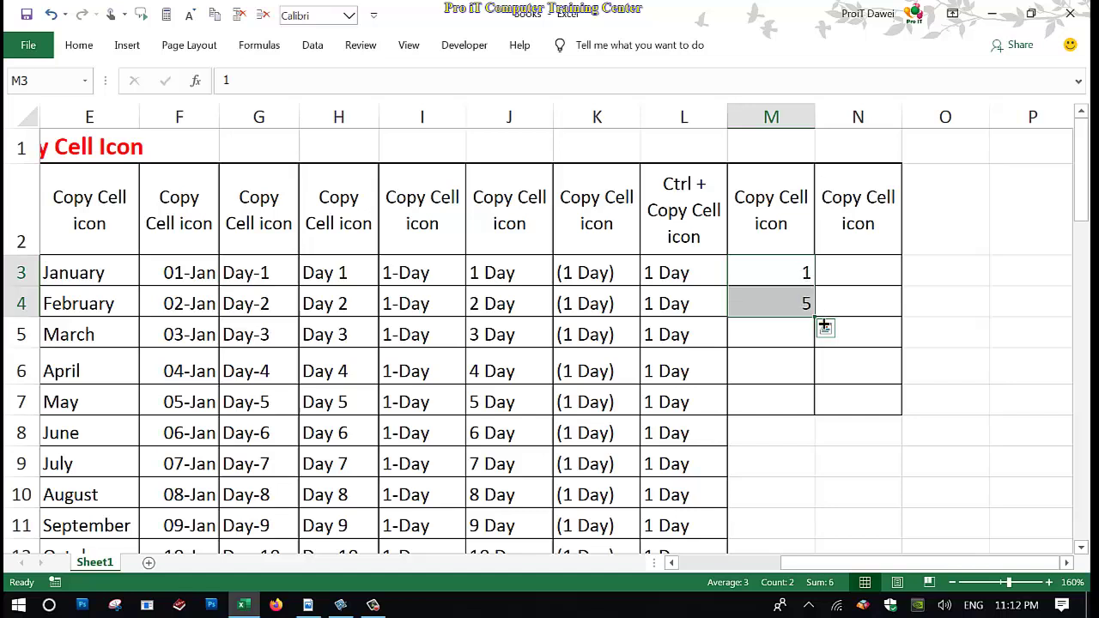
pyautogui.moveTo(823, 325); pyautogui.dragTo(802, 508)
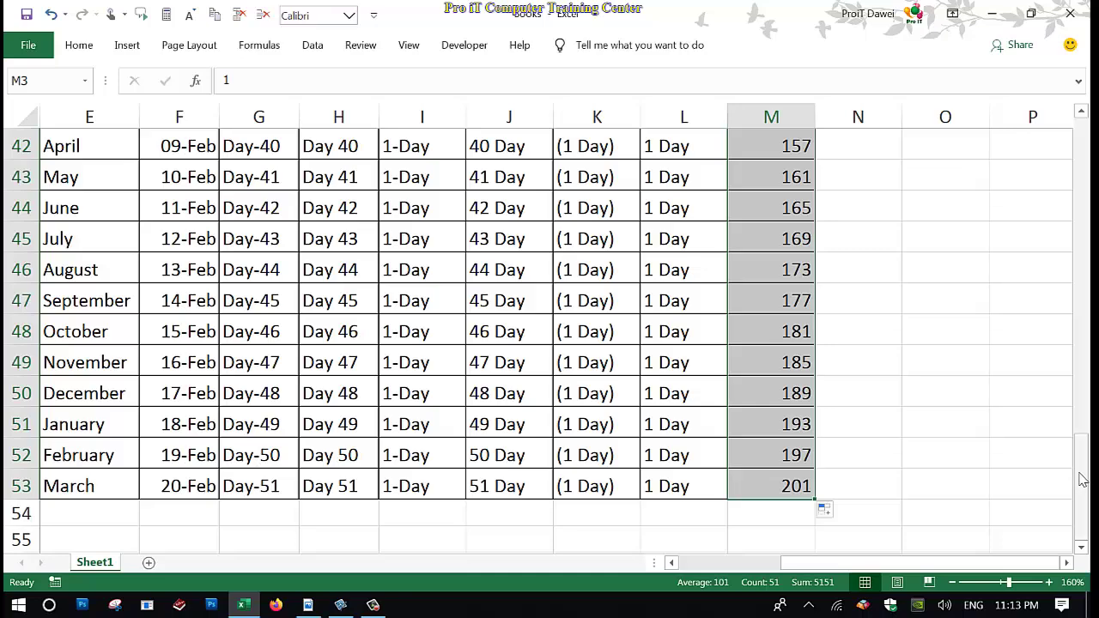
# Step: Examine the first values of the filled number series in column M, from M3 to M7
pyautogui.moveTo(1081, 478); pyautogui.dragTo(1080, 129)
pyautogui.click(842, 280)
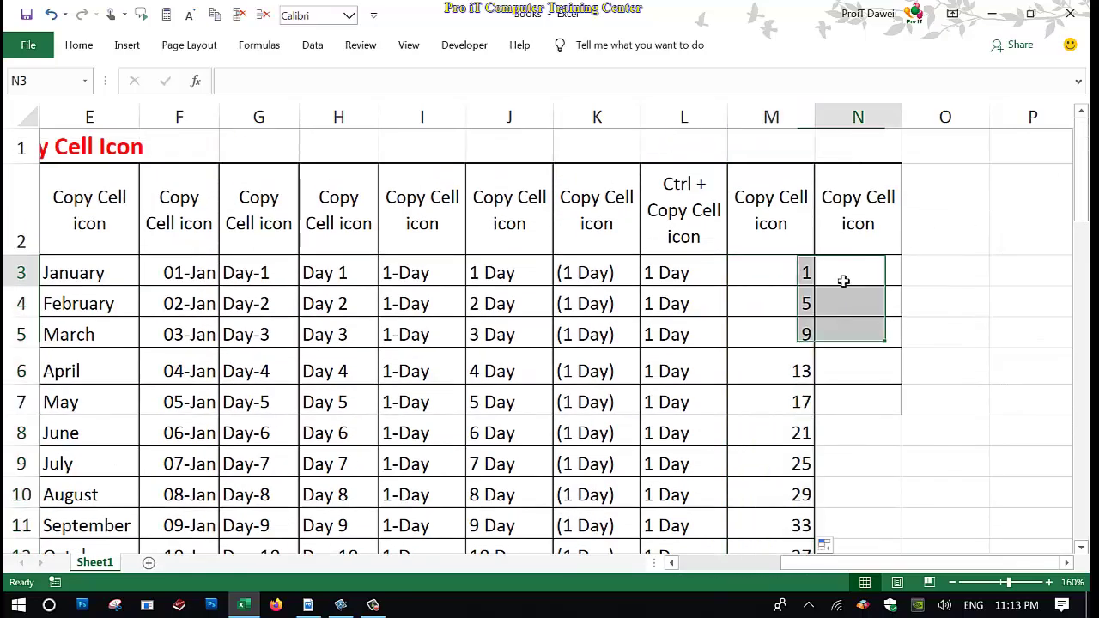
pyautogui.click(807, 273)
pyautogui.click(803, 302)
pyautogui.click(800, 337)
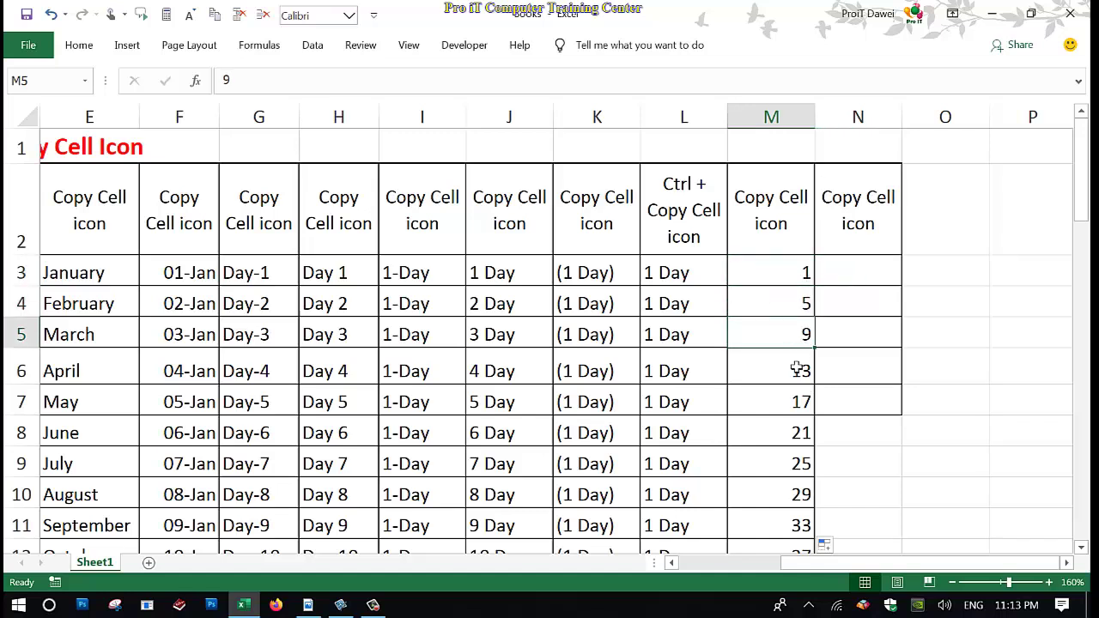
pyautogui.click(798, 371)
pyautogui.rightClick(798, 371)
pyautogui.click(798, 405)
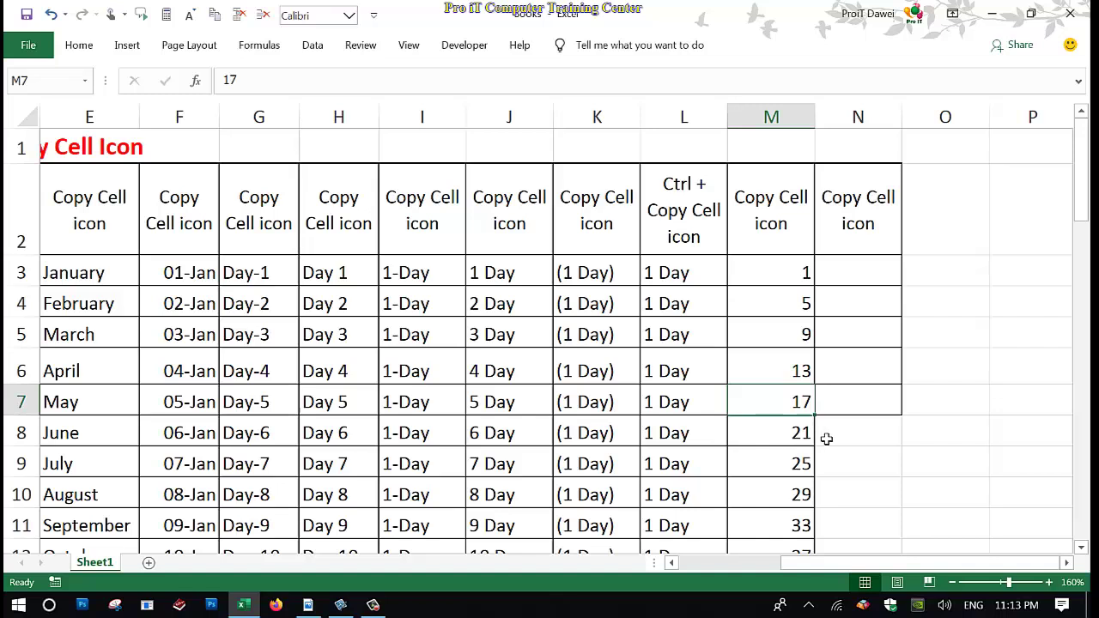
# Step: Replace the header in cell N2 with Alt Key + Enter Key
pyautogui.click(899, 269)
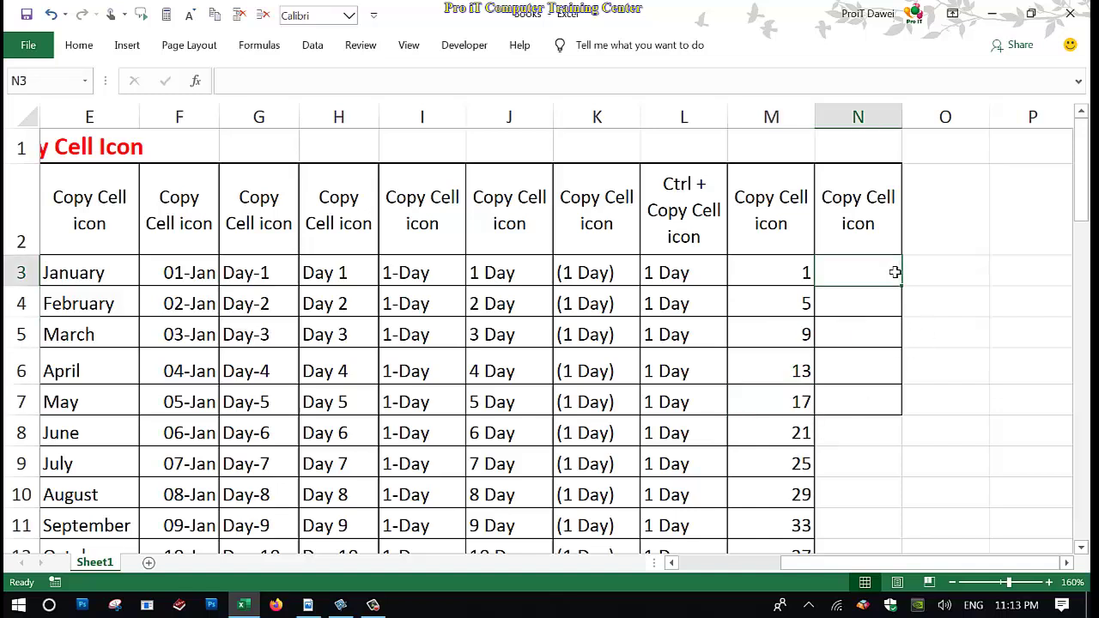
pyautogui.click(865, 224)
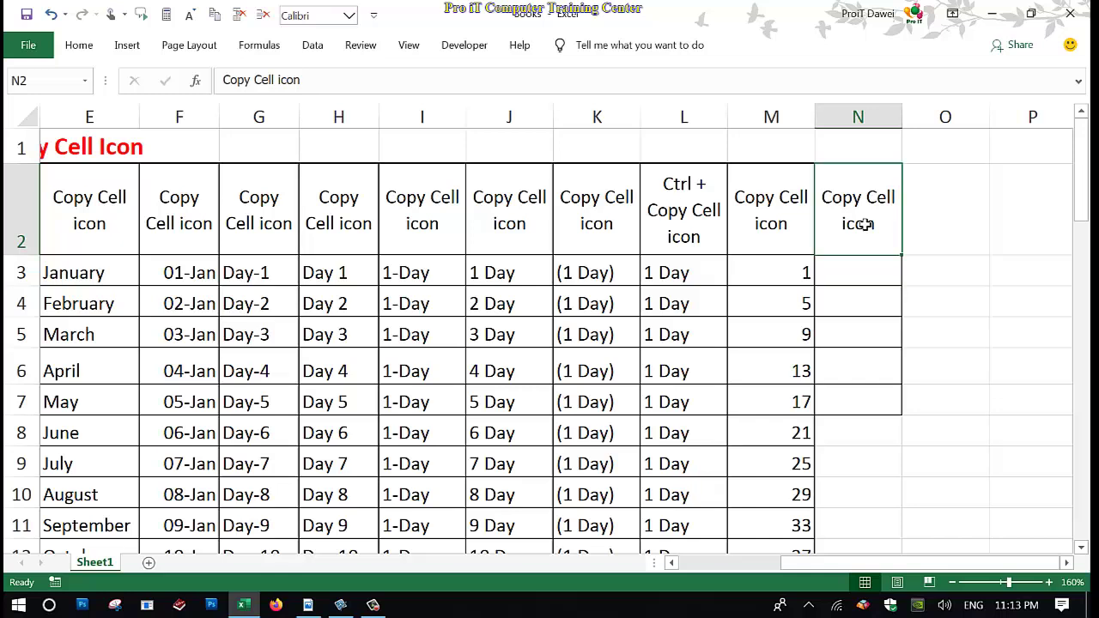
pyautogui.write('Alt')
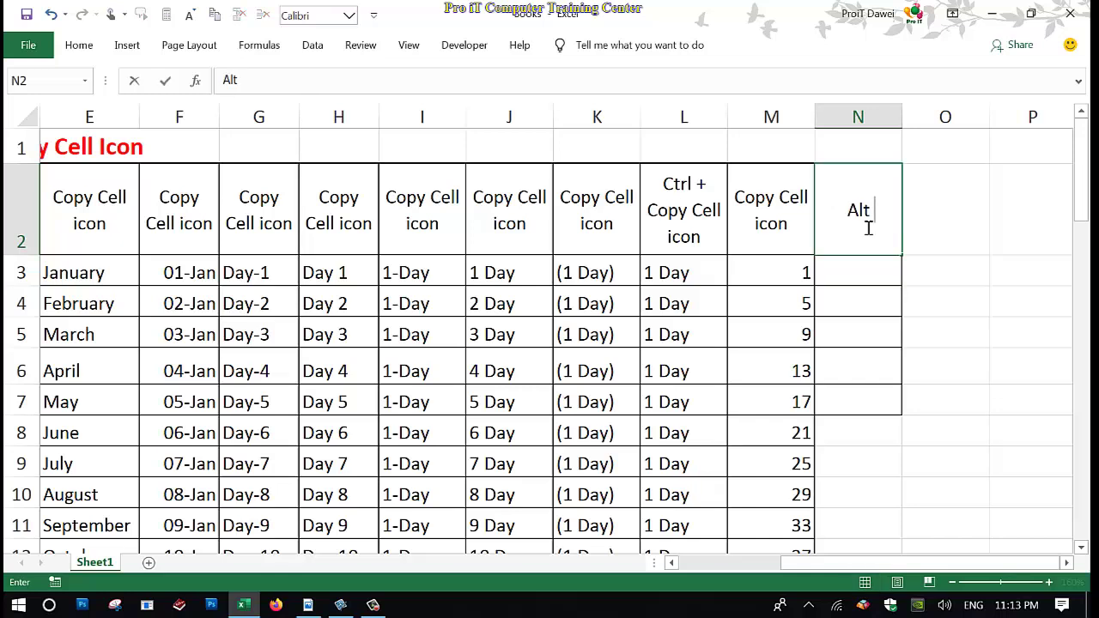
pyautogui.write(' Key +')
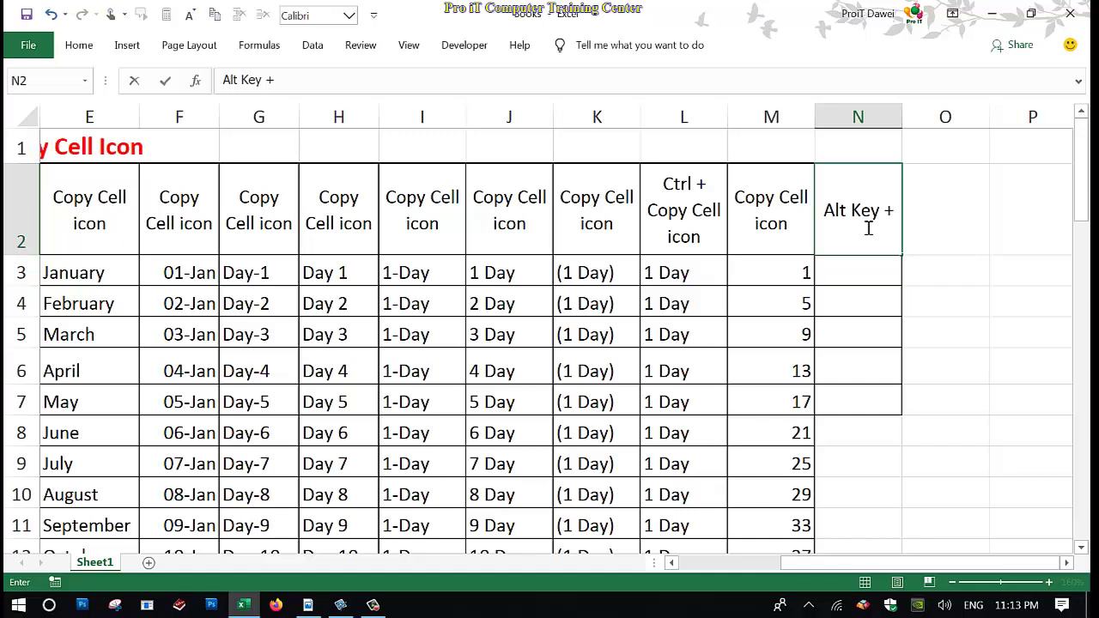
pyautogui.write(' Enter')
pyautogui.write(' Key')
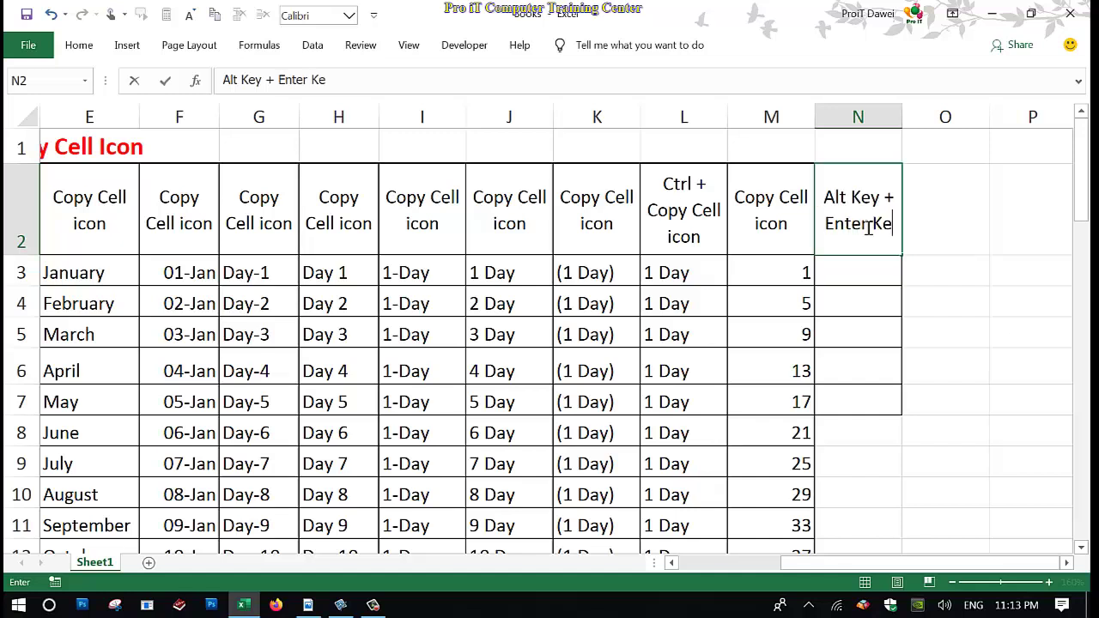
pyautogui.click(871, 295)
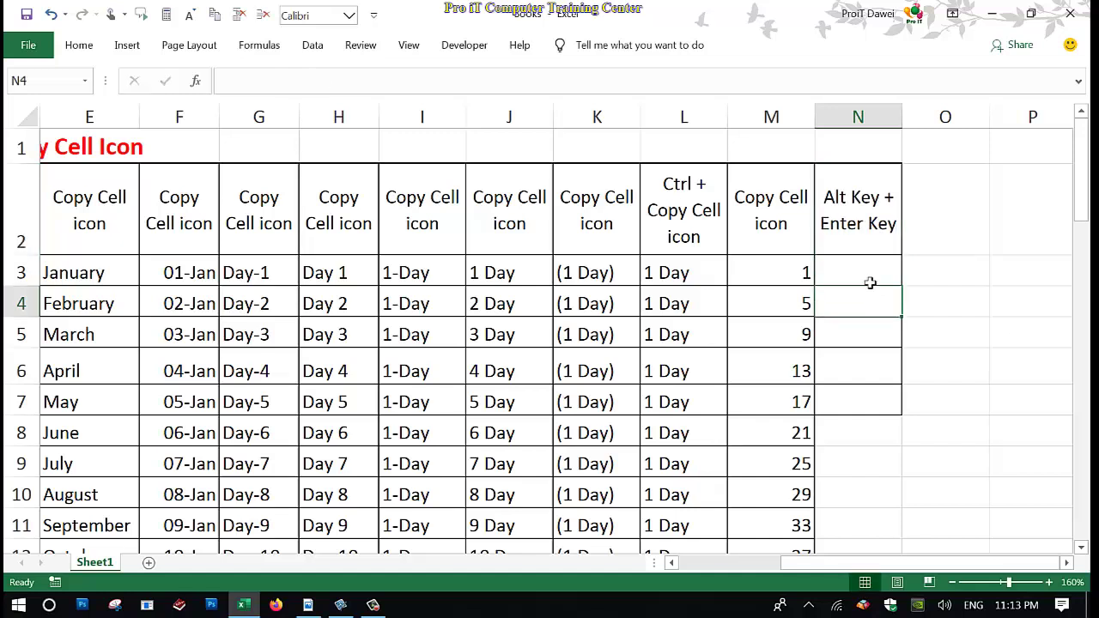
# Step: Extend the empty bordered cells of column N from N7 down to N53 and widen the column
pyautogui.click(869, 273)
pyautogui.click(868, 405)
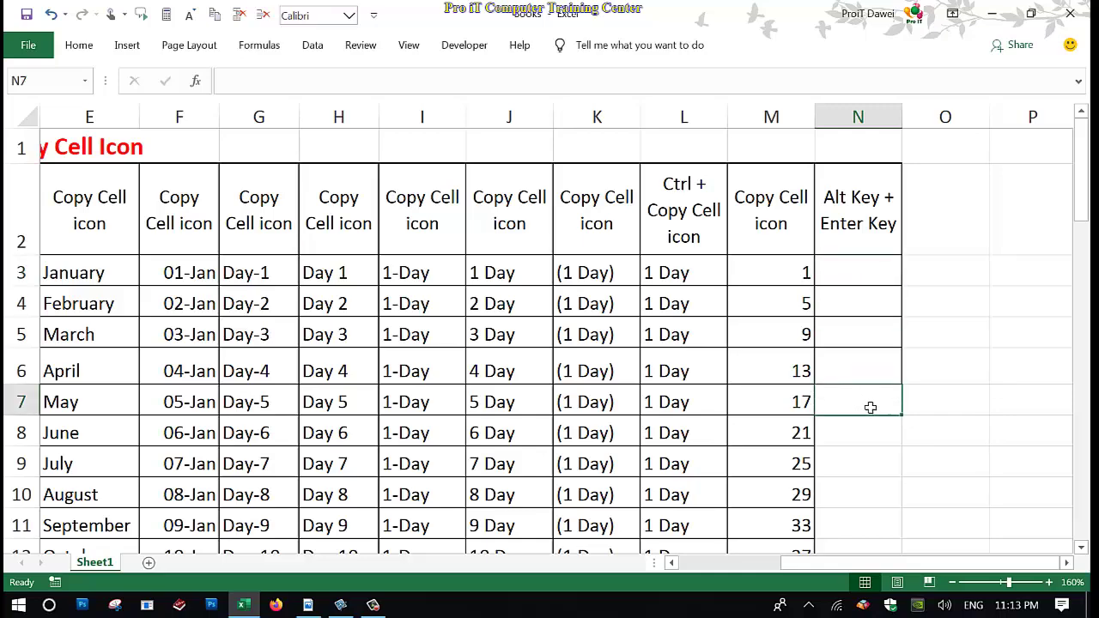
pyautogui.moveTo(906, 420)
pyautogui.mouseDown()
pyautogui.moveTo(889, 568)
pyautogui.moveTo(871, 513)
pyautogui.mouseUp()
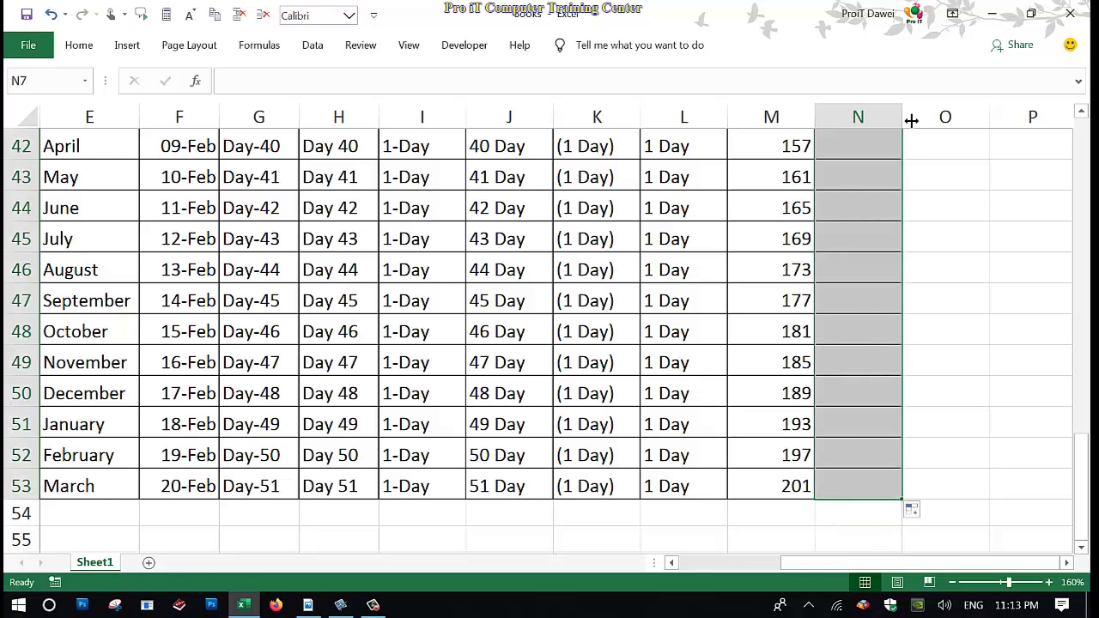
pyautogui.moveTo(904, 120); pyautogui.dragTo(934, 128)
pyautogui.click(1048, 239)
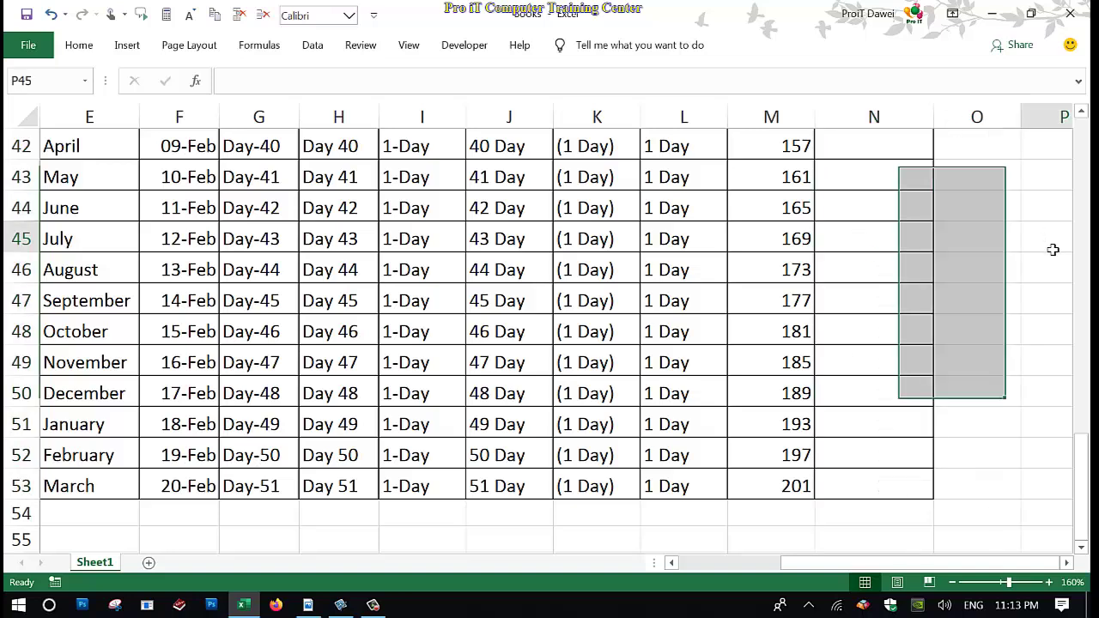
# Step: Merge and center cells N4 to N13, and widen column N until its header fits on one line
pyautogui.moveTo(1088, 487); pyautogui.dragTo(1086, 184)
pyautogui.moveTo(872, 265); pyautogui.dragTo(863, 545)
pyautogui.scroll(-4, 870, 554)
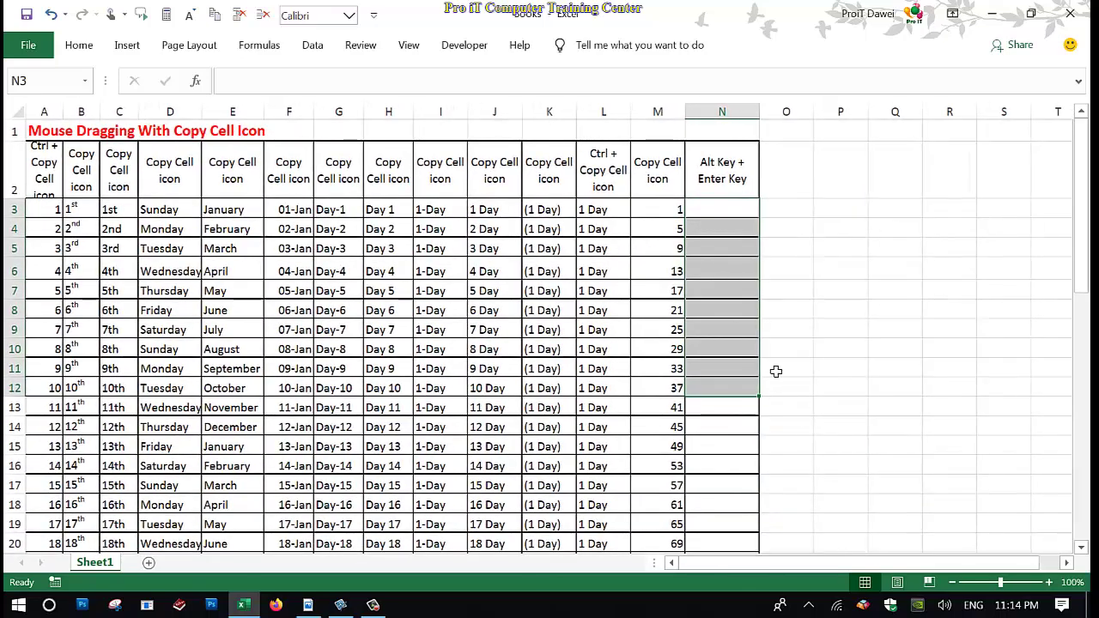
pyautogui.click(720, 234)
pyautogui.moveTo(719, 245); pyautogui.dragTo(727, 410)
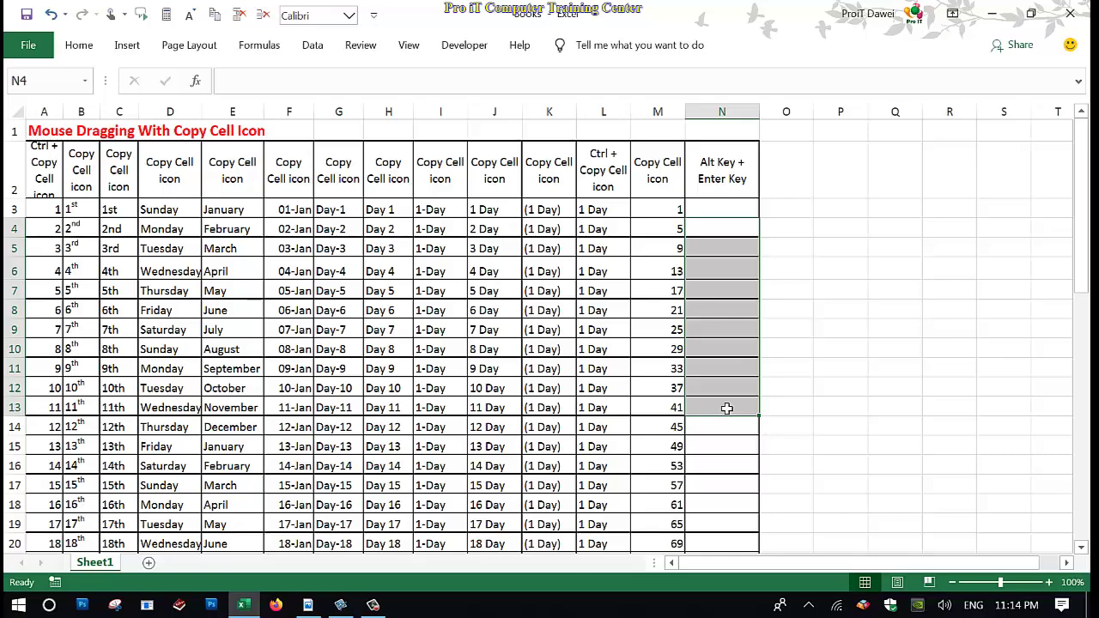
pyautogui.scroll(1, 726, 409)
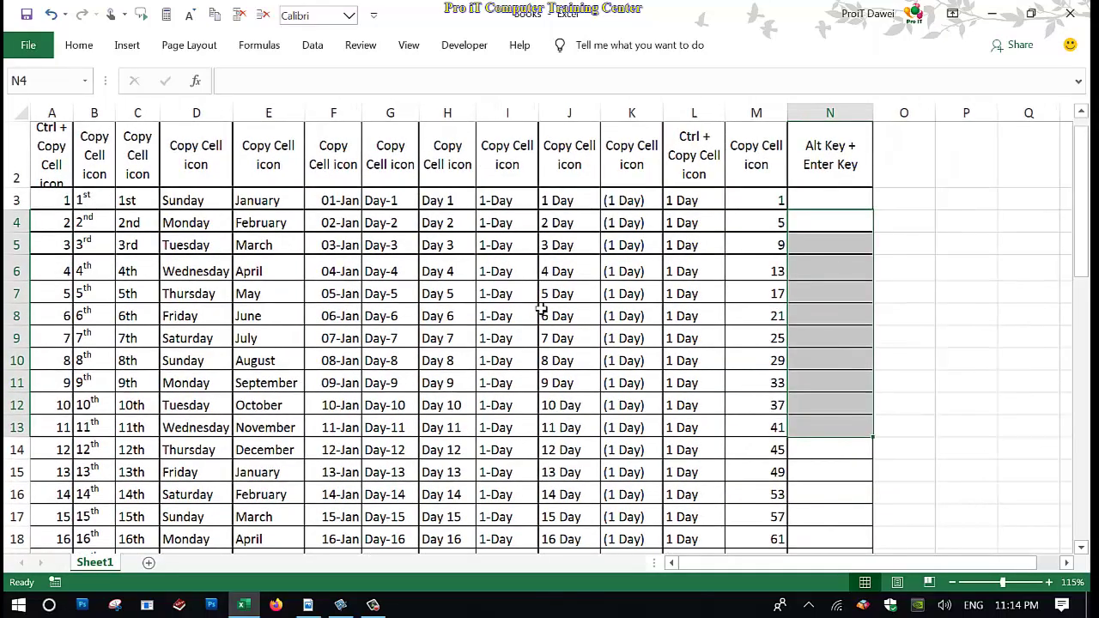
pyautogui.doubleClick(79, 45)
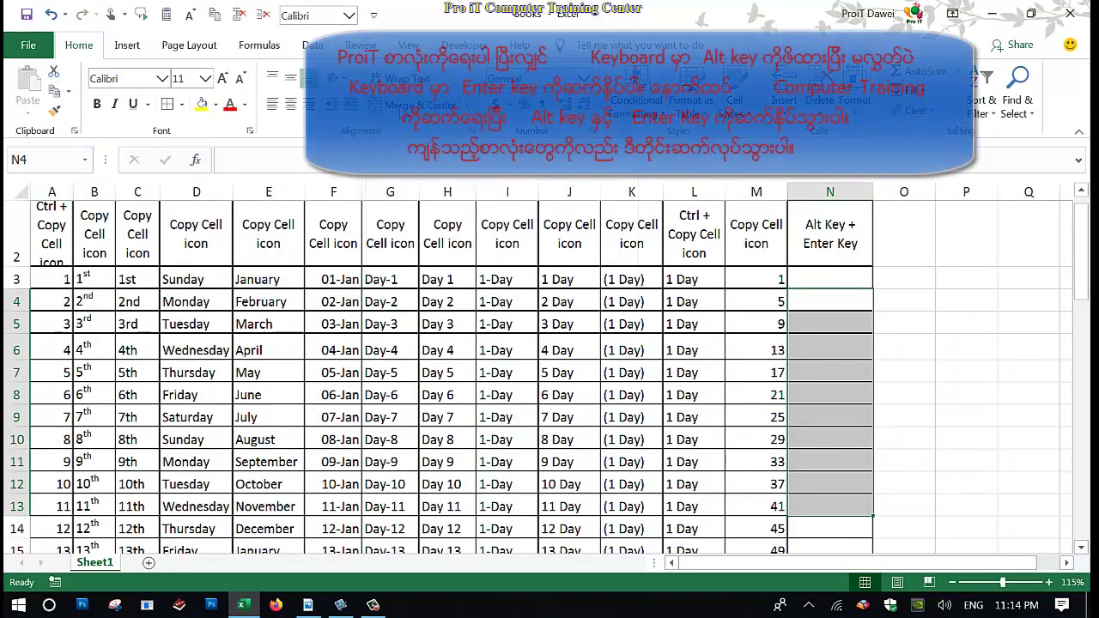
pyautogui.click(382, 104)
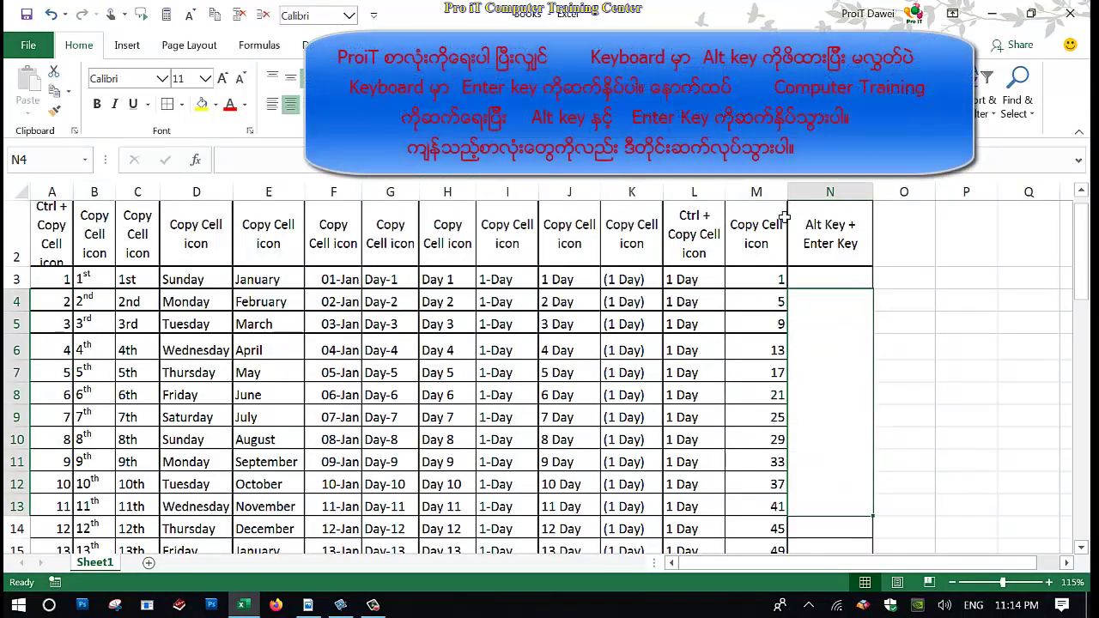
pyautogui.moveTo(883, 198); pyautogui.dragTo(914, 199)
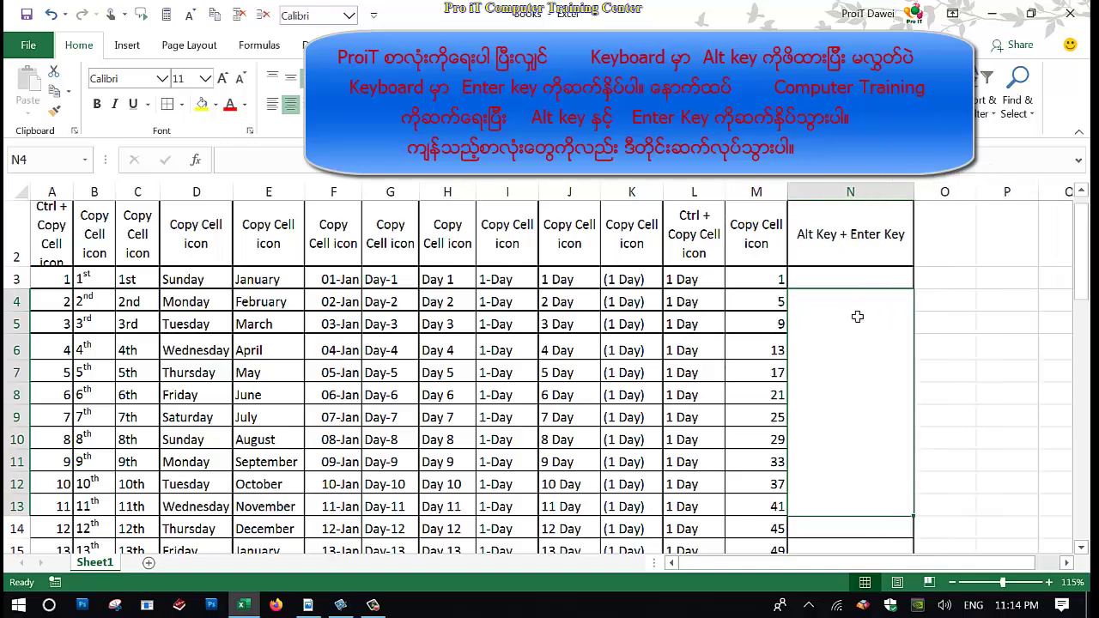
# Step: Enter "Pro iT", "Computer Training" and "Center" in the merged cell N4, each on its own line within the cell
pyautogui.write('Pro ')
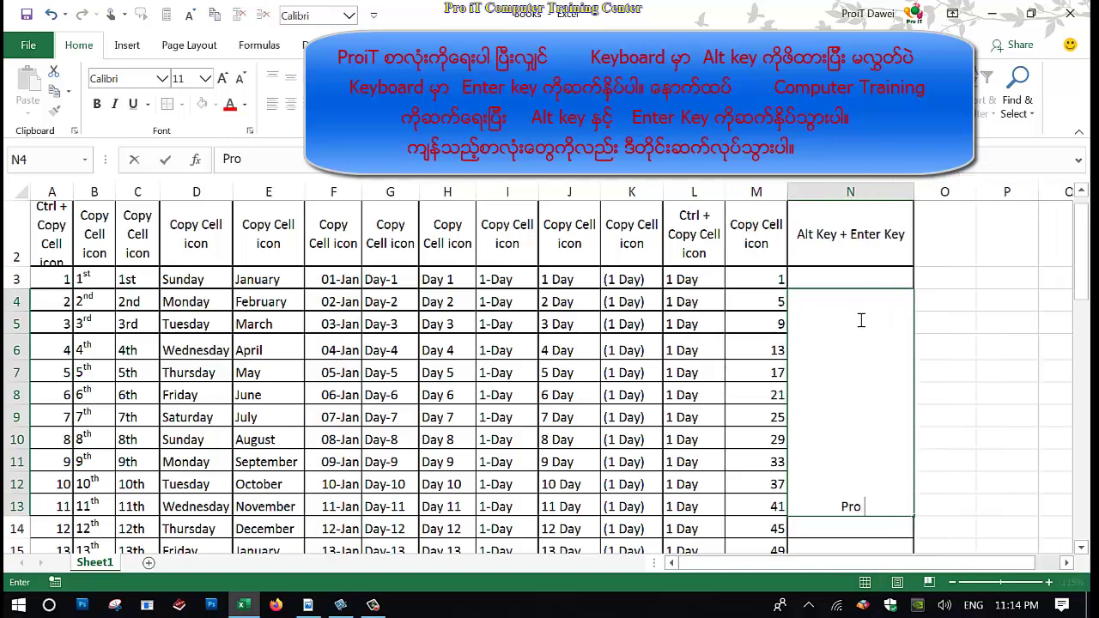
pyautogui.write('iT')
pyautogui.hotkey('alt', 'Return')
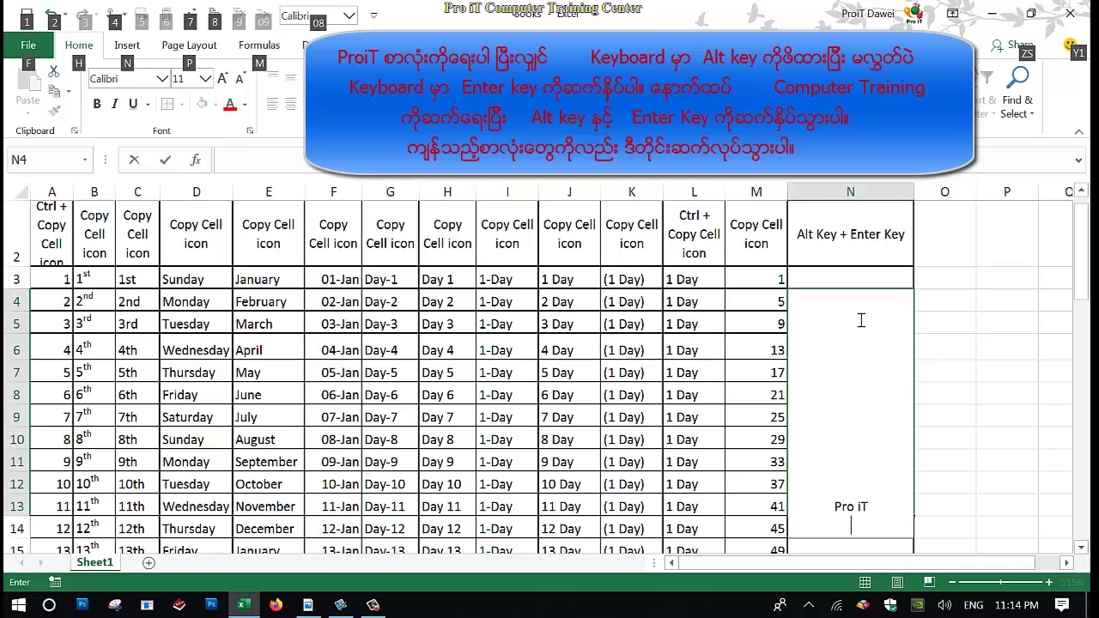
pyautogui.write('Computr')
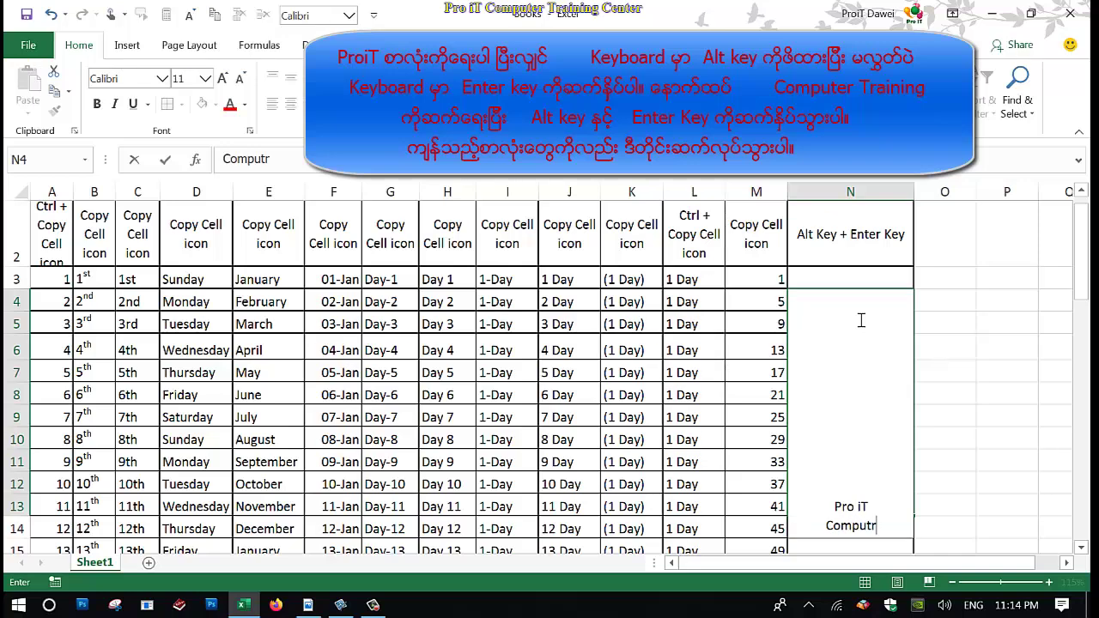
pyautogui.press('BackSpace')
pyautogui.write('er Training')
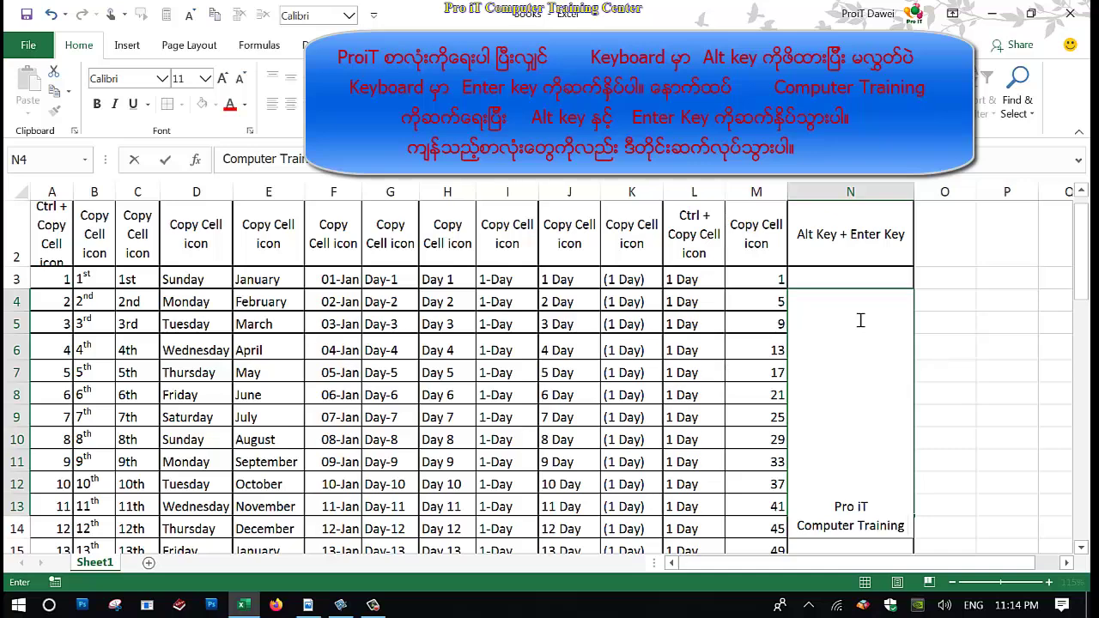
pyautogui.hotkey('alt', 'Return')
pyautogui.write('Center')
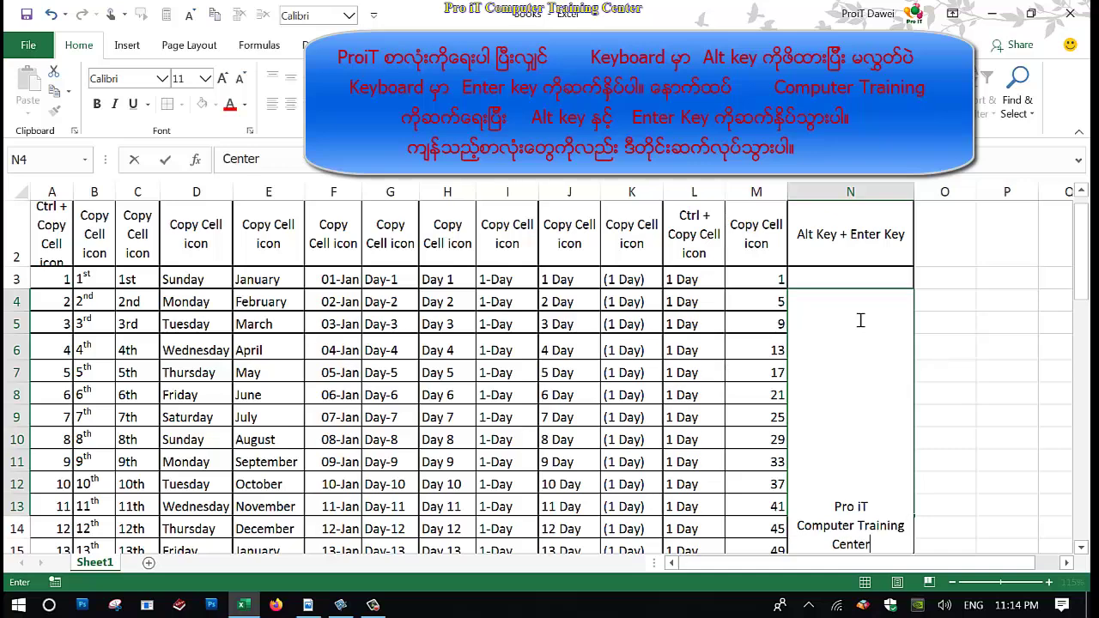
# Step: Add the lines "Aa", "SS", "DD", "FF" and "GG" below "Center" in the same cell, separated by line breaks
pyautogui.hotkey('alt', 'Return')
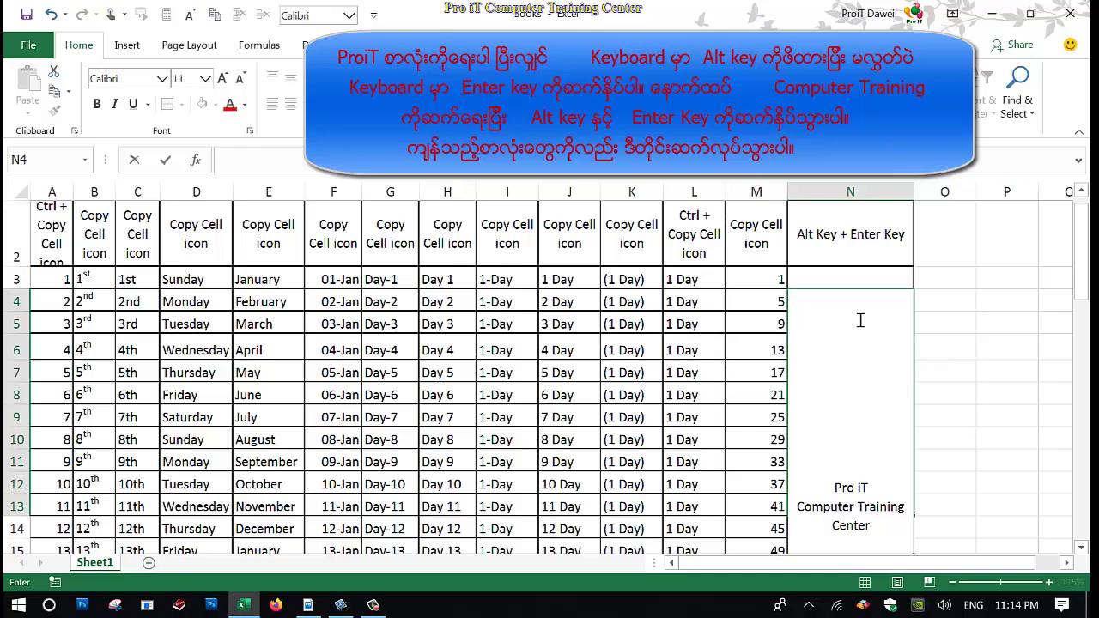
pyautogui.write('Aa')
pyautogui.hotkey('alt', 'Return')
pyautogui.write('SS')
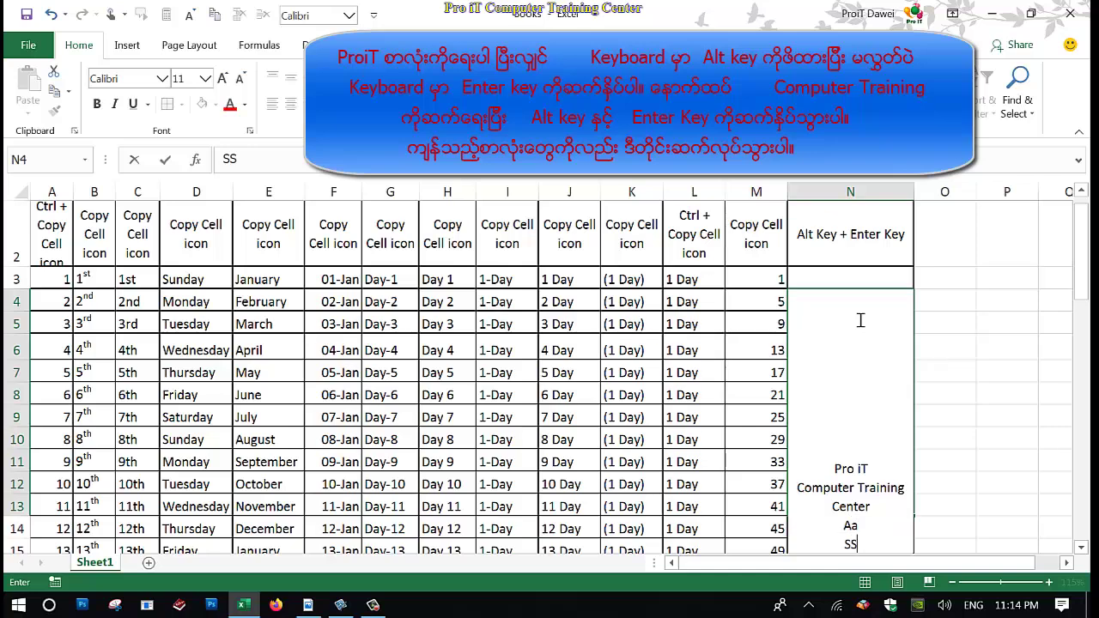
pyautogui.hotkey('alt', 'Return')
pyautogui.write('DD')
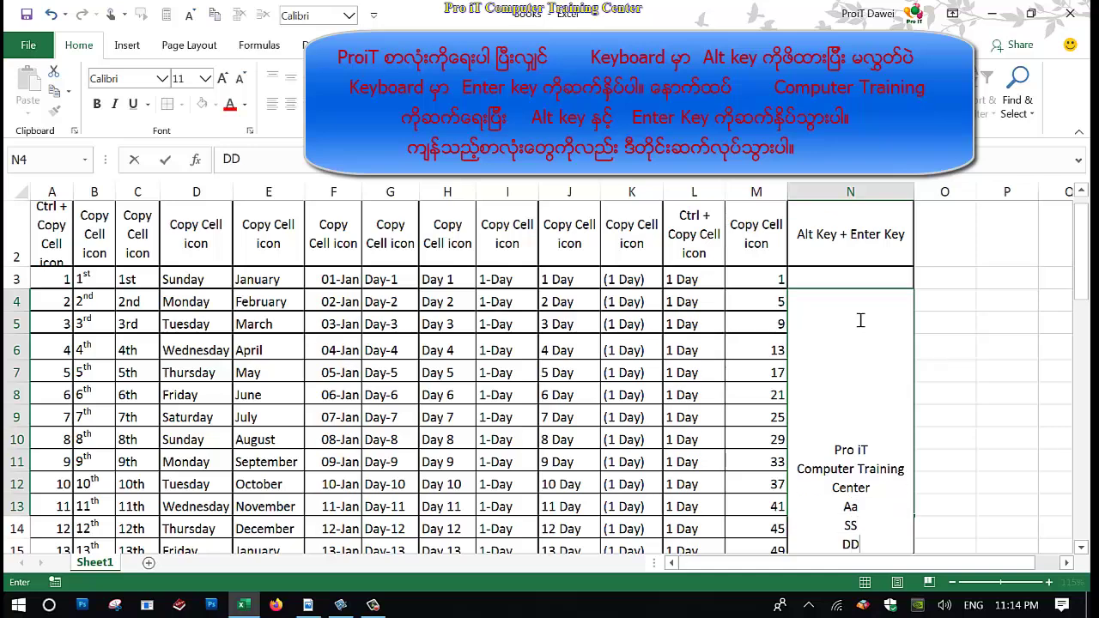
pyautogui.hotkey('alt', 'Return')
pyautogui.write('FF')
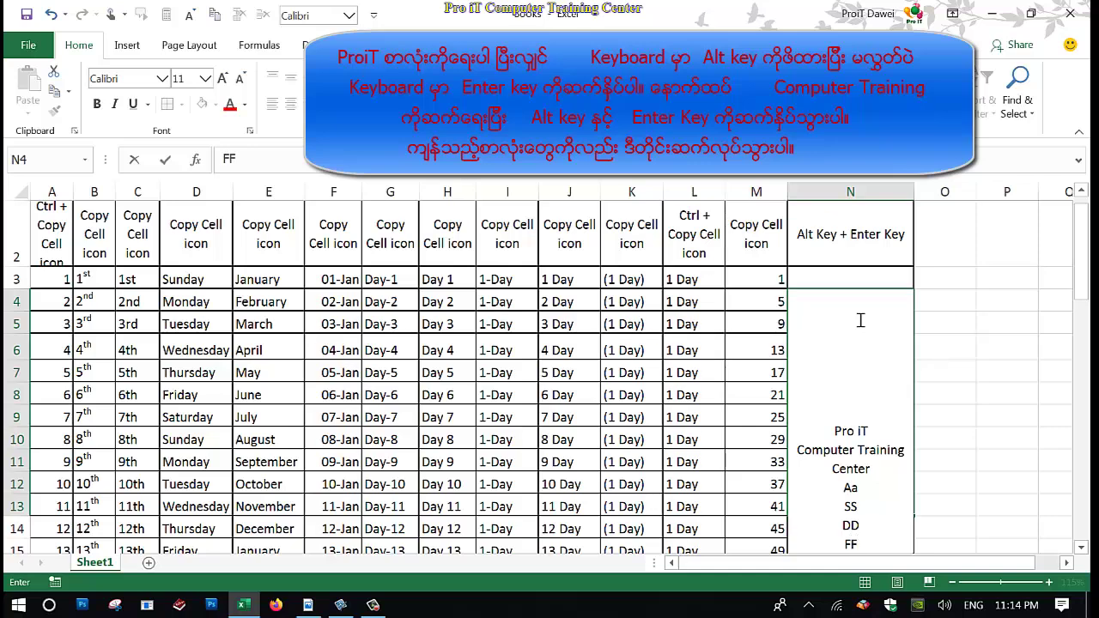
pyautogui.hotkey('alt', 'Return')
pyautogui.write('GG')
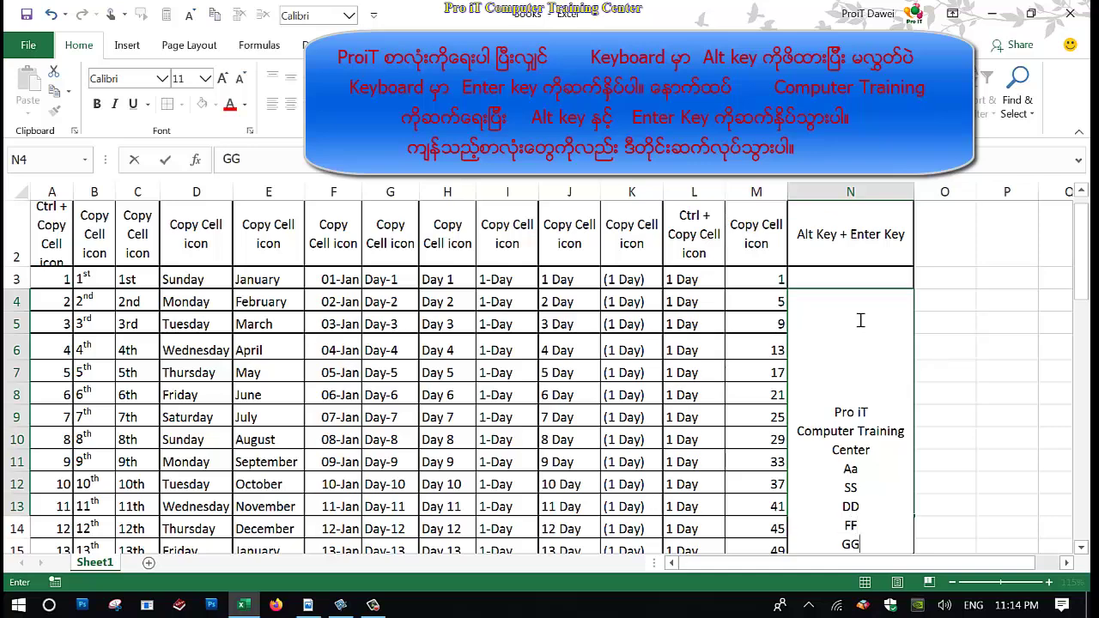
# Step: Add the final lines "HH", "JJ" and "KK" to the merged cell and commit the entry, keeping the cell selected
pyautogui.hotkey('alt', 'Return')
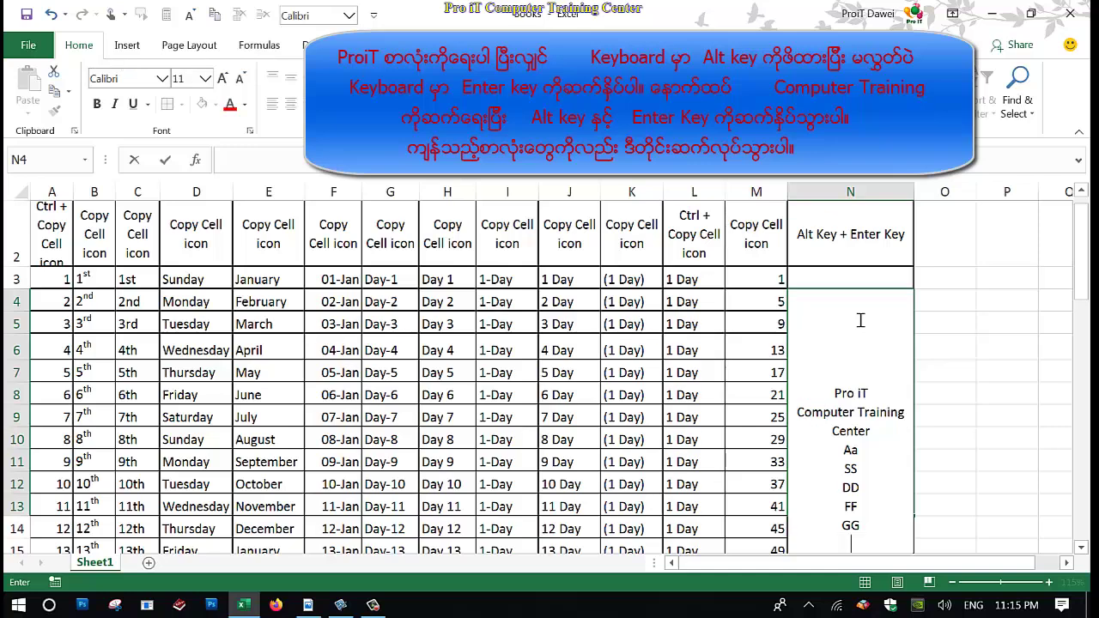
pyautogui.write('HH')
pyautogui.press('alt')
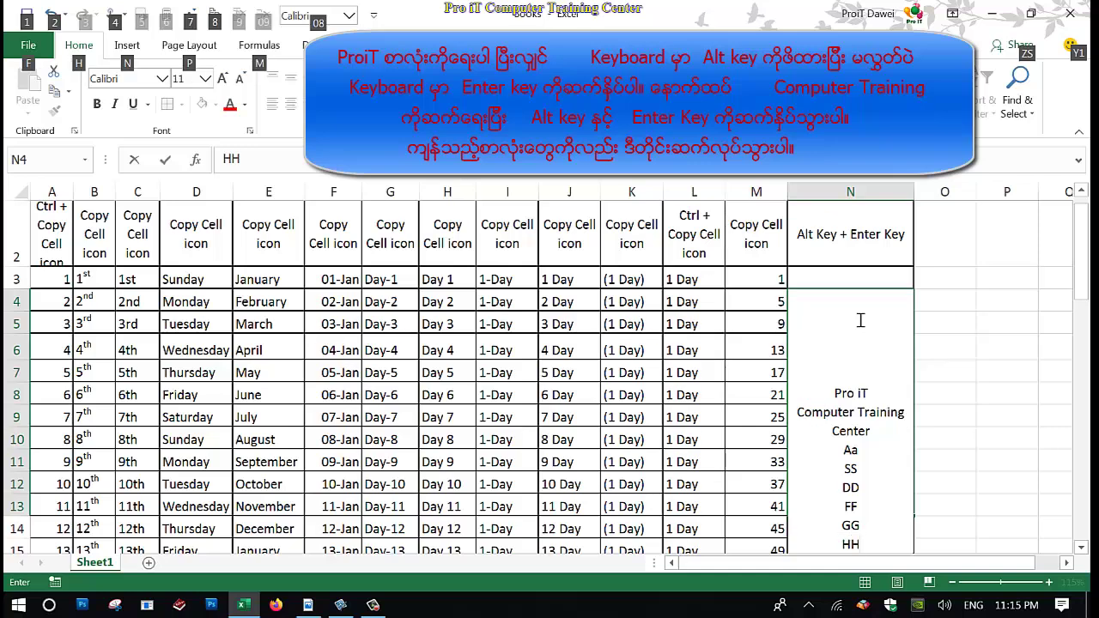
pyautogui.hotkey('alt', 'Return')
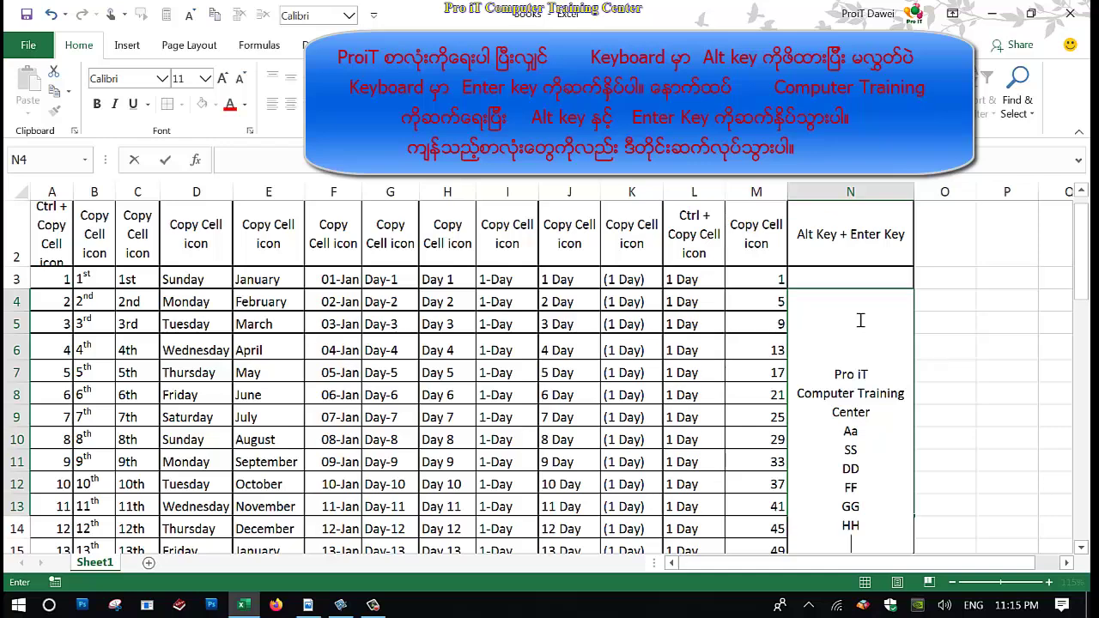
pyautogui.write('JJ')
pyautogui.press('alt')
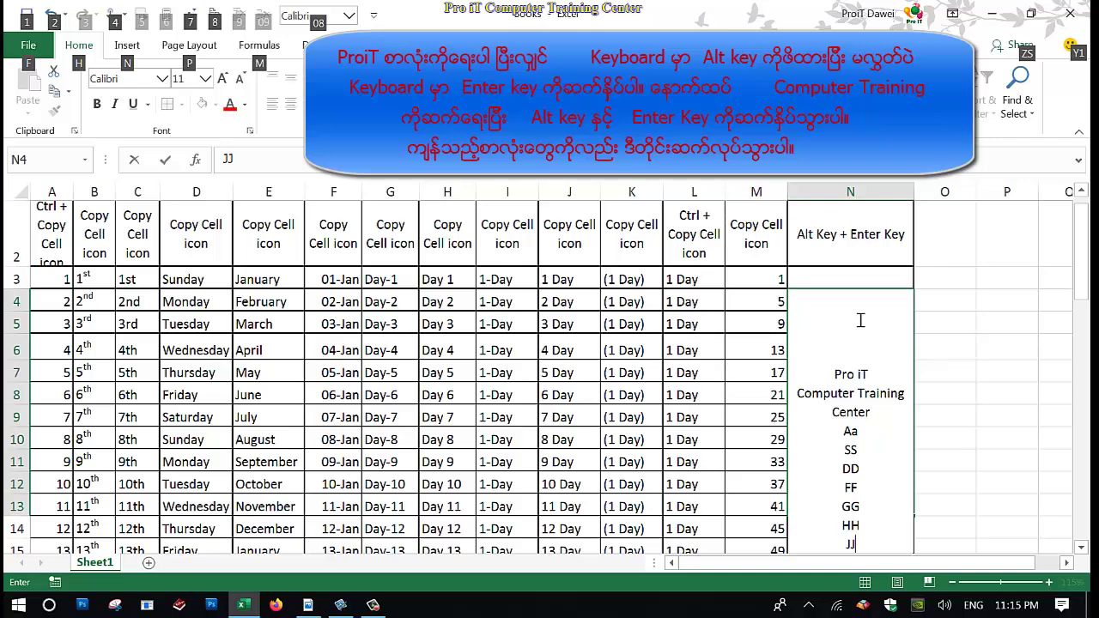
pyautogui.hotkey('alt', 'Return')
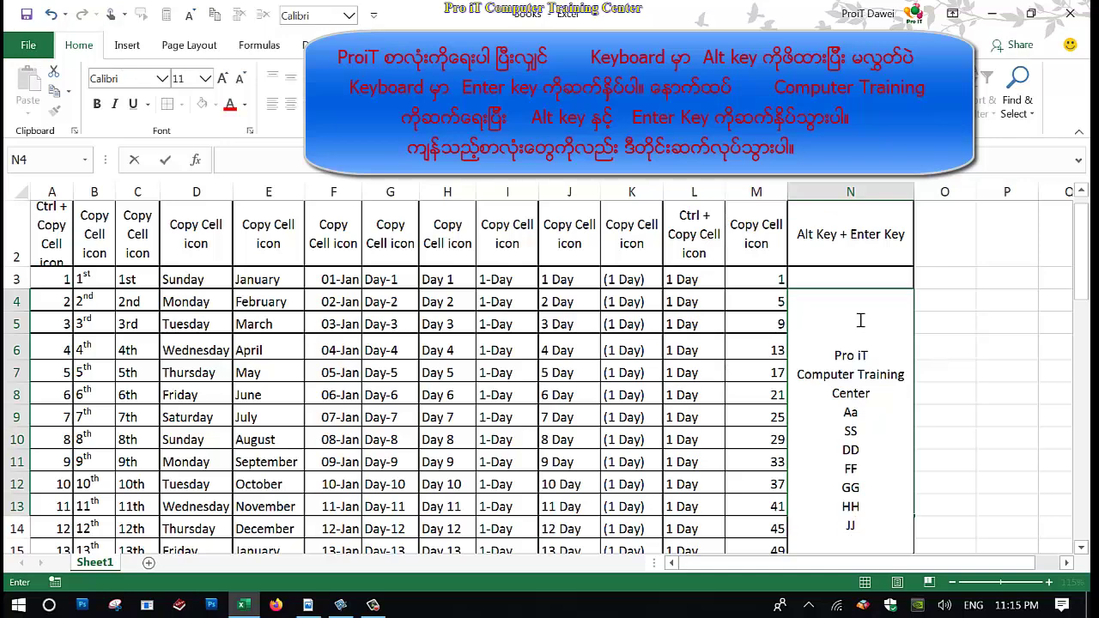
pyautogui.write('KK')
pyautogui.hotkey('ctrl', 'Return')
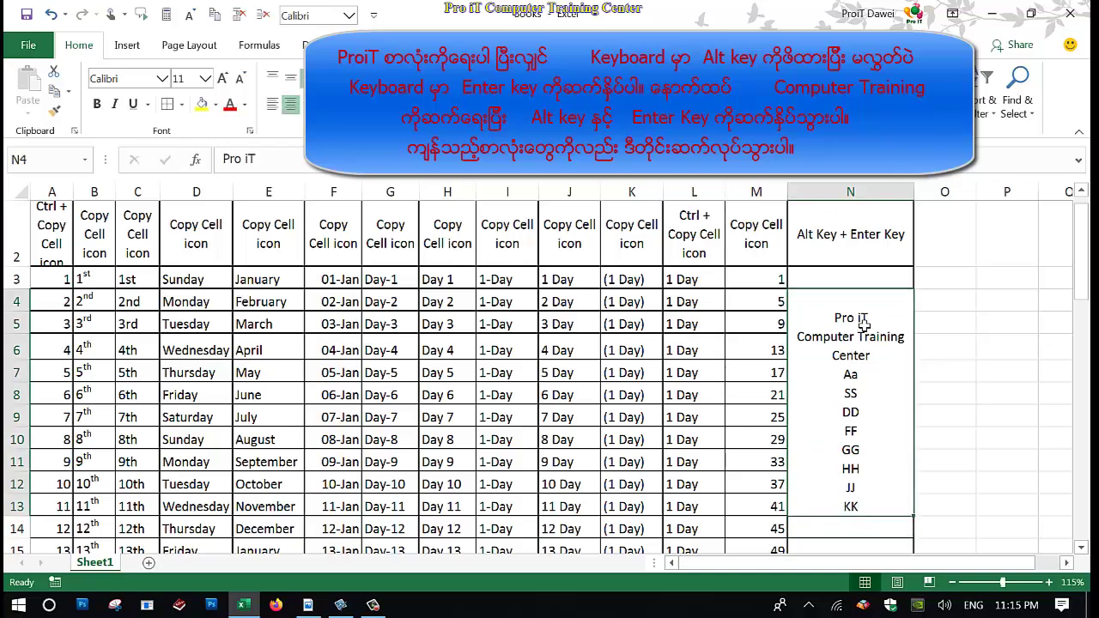
# Step: Format only the "Pro iT" line in the merged cell as red, bold, 18-point text
pyautogui.doubleClick(871, 323)
pyautogui.moveTo(871, 323); pyautogui.dragTo(841, 325)
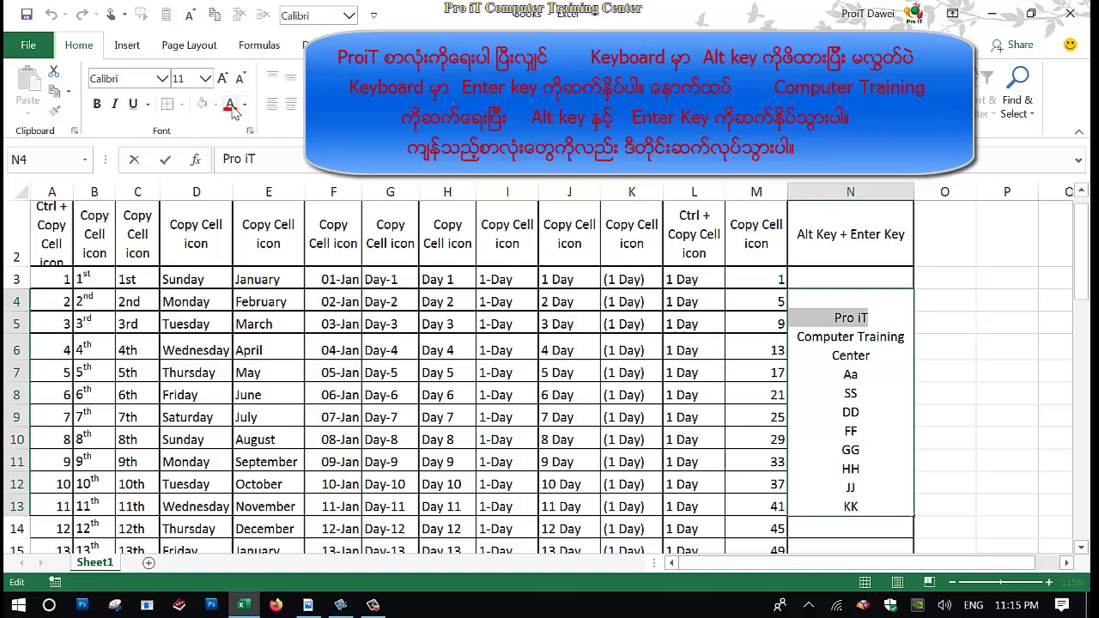
pyautogui.click(222, 78)
pyautogui.click(221, 78)
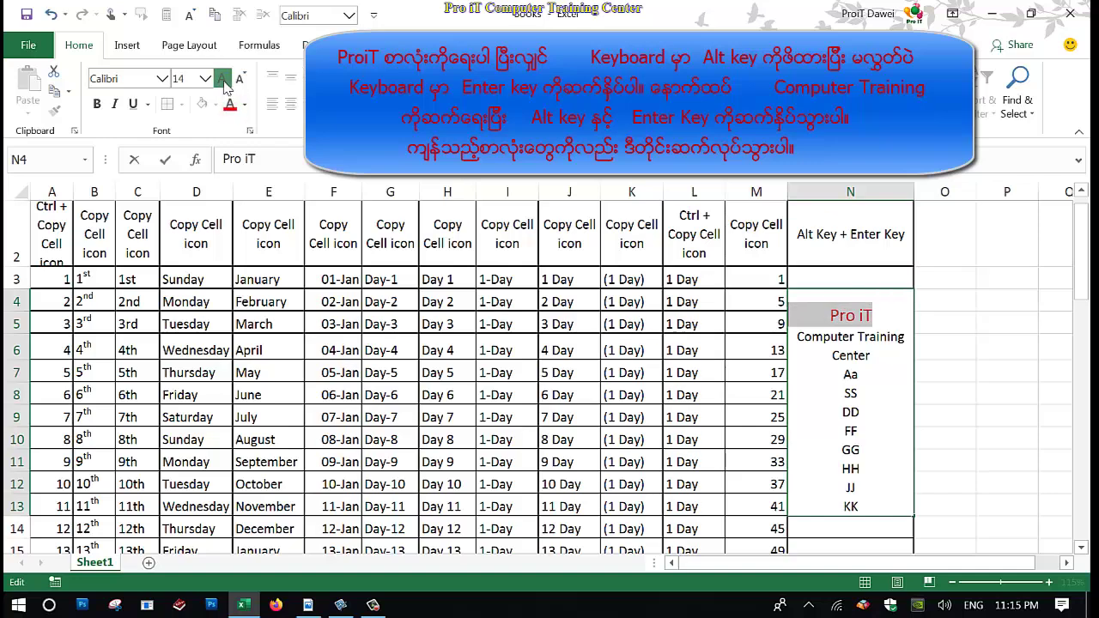
pyautogui.click(221, 78)
pyautogui.click(222, 79)
pyautogui.click(97, 104)
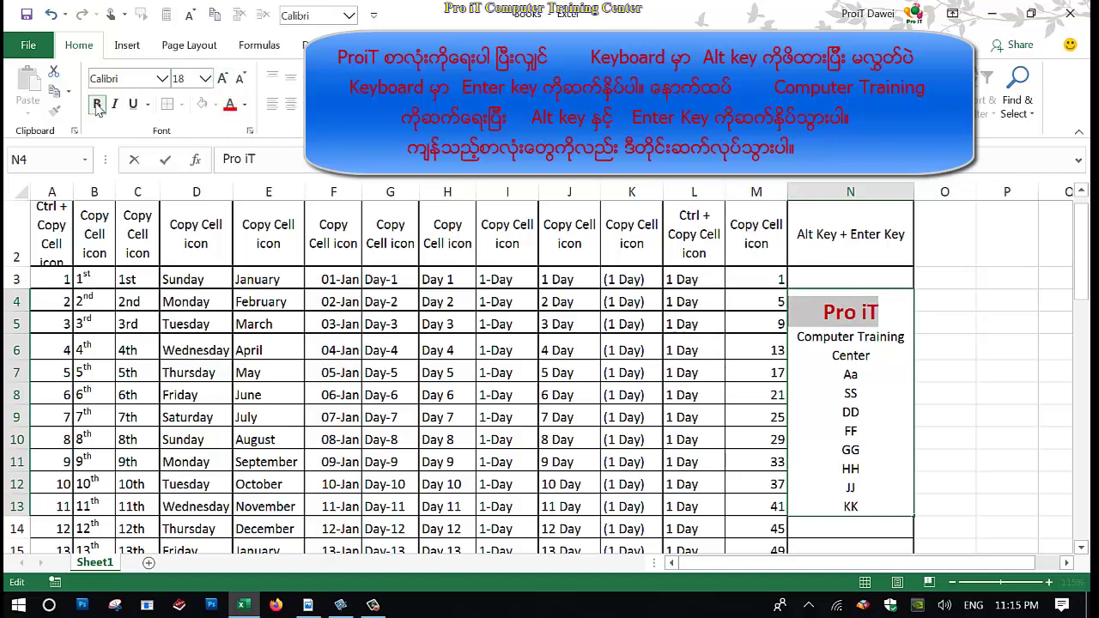
pyautogui.moveTo(893, 322); pyautogui.dragTo(833, 323)
pyautogui.click(942, 372)
pyautogui.press('Left')
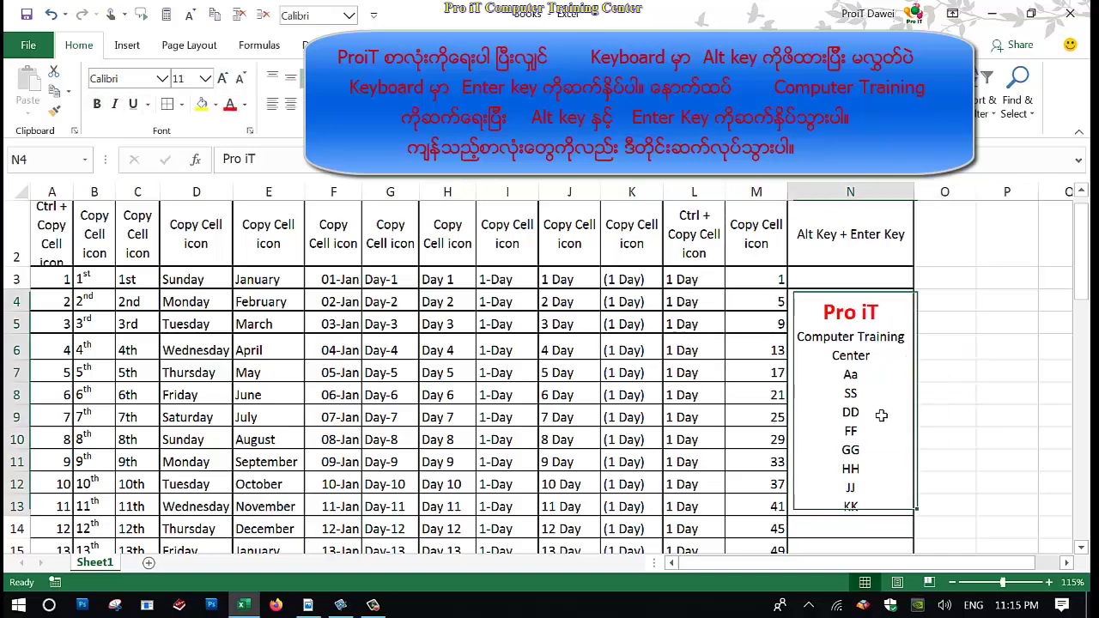
# Step: Fill the merged multi-line cell N4 down column N to row 53
pyautogui.doubleClick(846, 431)
pyautogui.moveTo(846, 431); pyautogui.dragTo(886, 456)
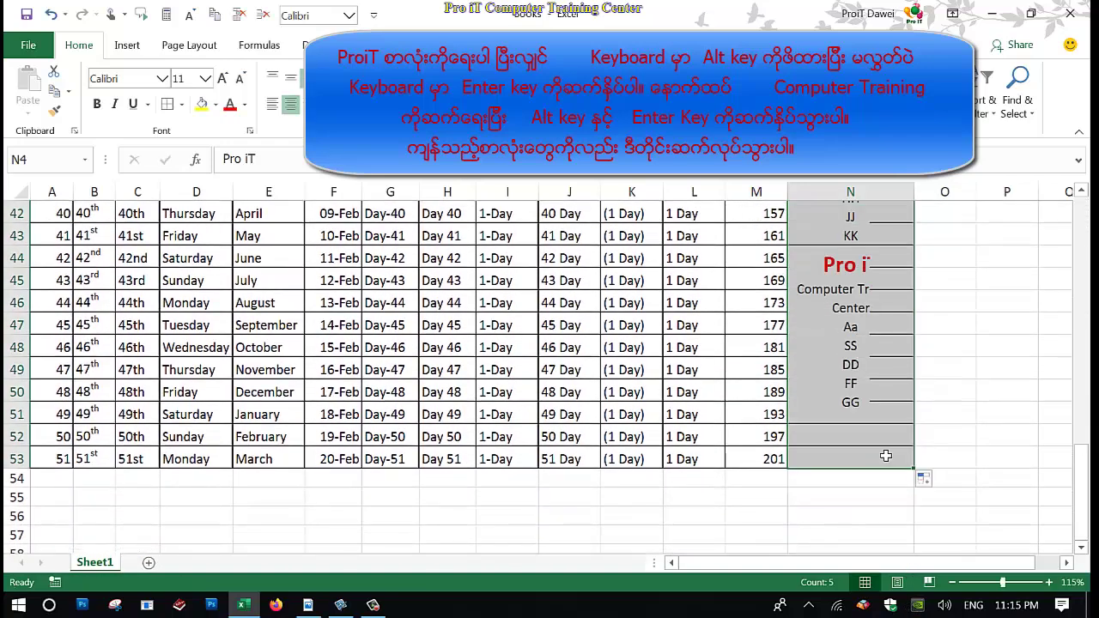
pyautogui.click(953, 417)
# Step: Bold the headers in A2 to N2 and widen column A until its header shows in full
pyautogui.moveTo(1076, 484); pyautogui.dragTo(1073, 210)
pyautogui.moveTo(878, 266); pyautogui.dragTo(17, 251)
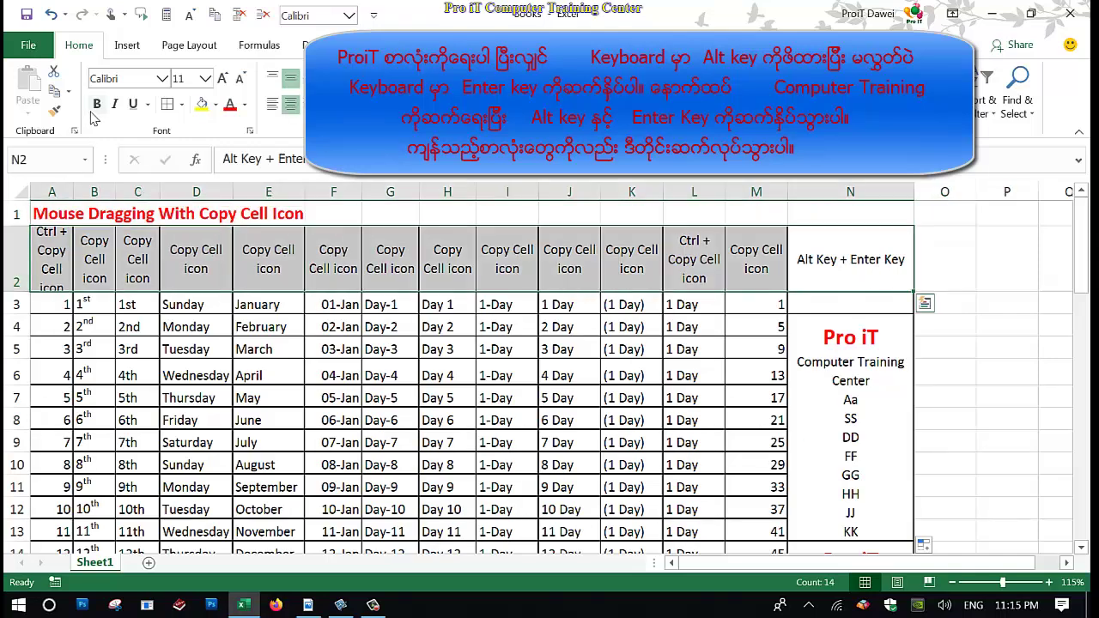
pyautogui.click(206, 323)
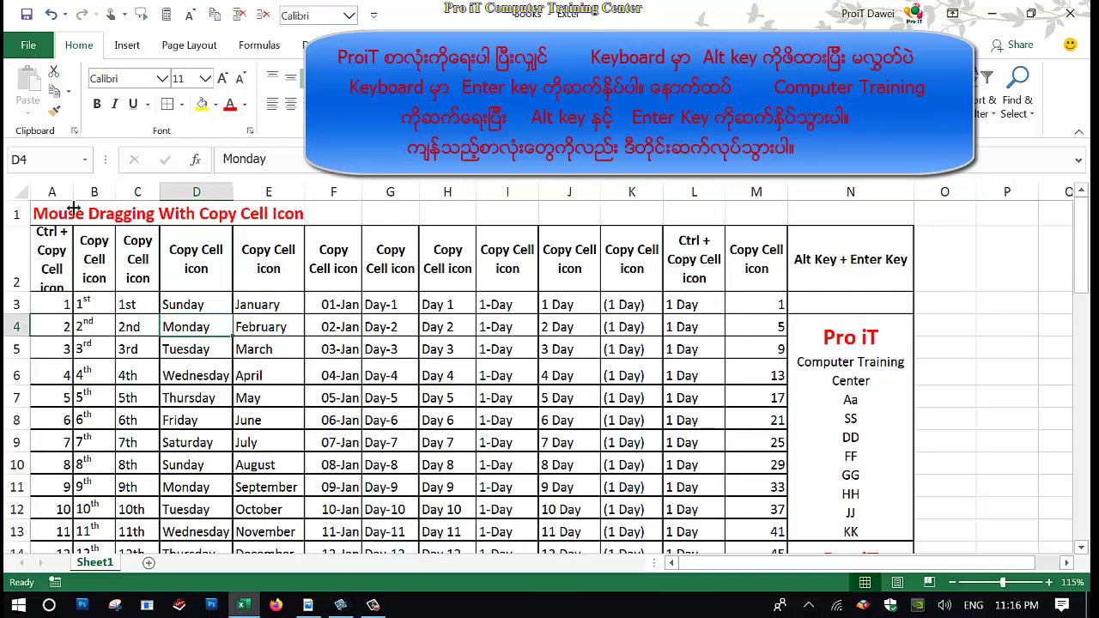
pyautogui.moveTo(77, 207); pyautogui.dragTo(90, 207)
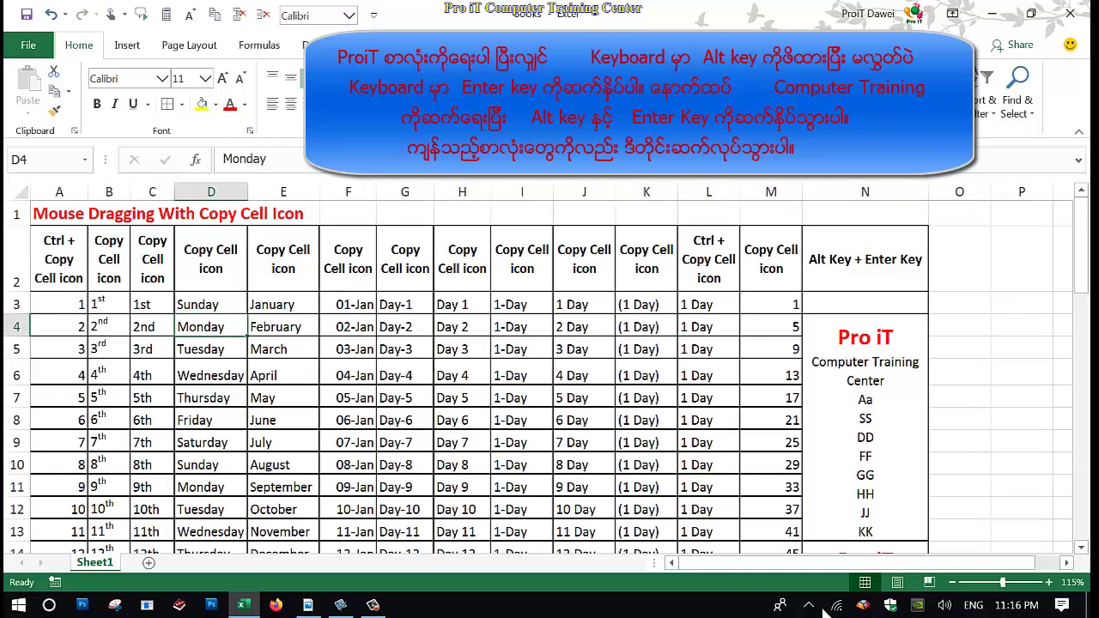
pyautogui.click(372, 606)
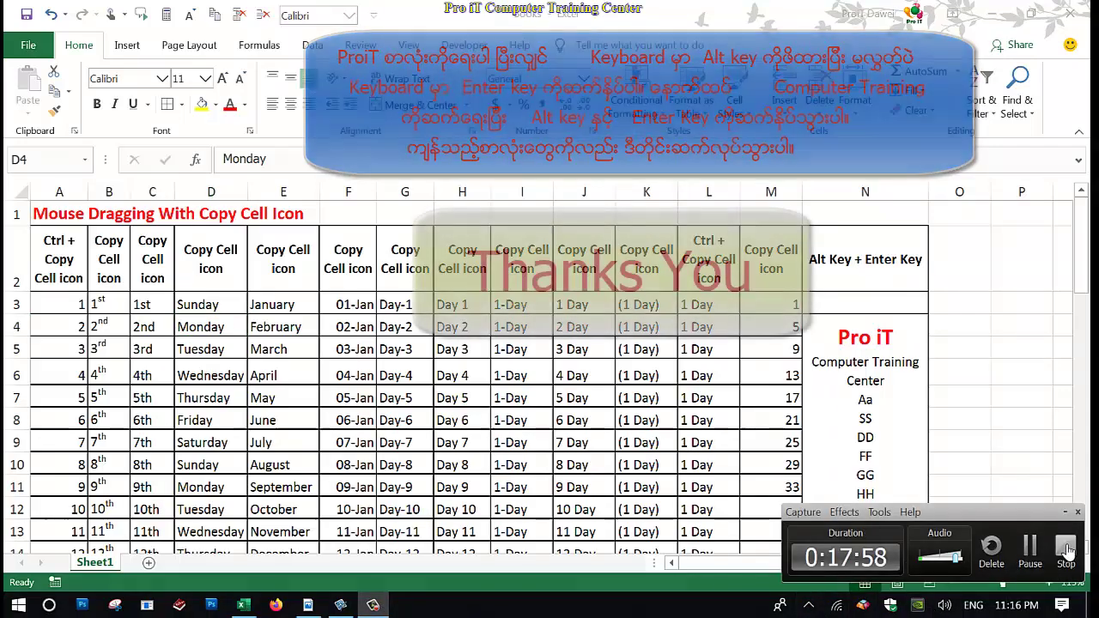